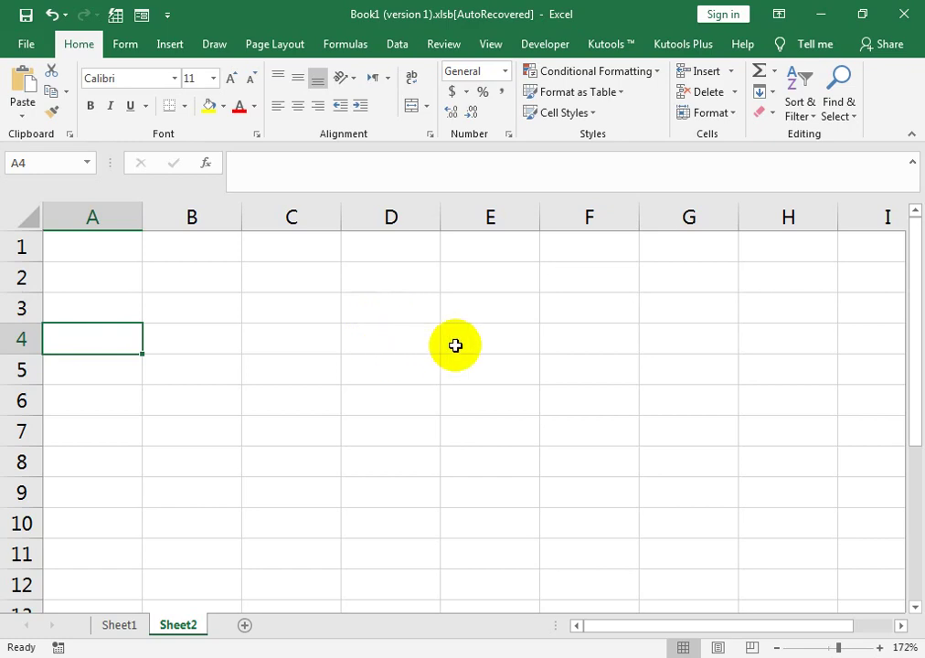
Enter the labels Buying Rate in C2 and Salvage or Residual value in C3.
click(111, 309)
click(249, 280)
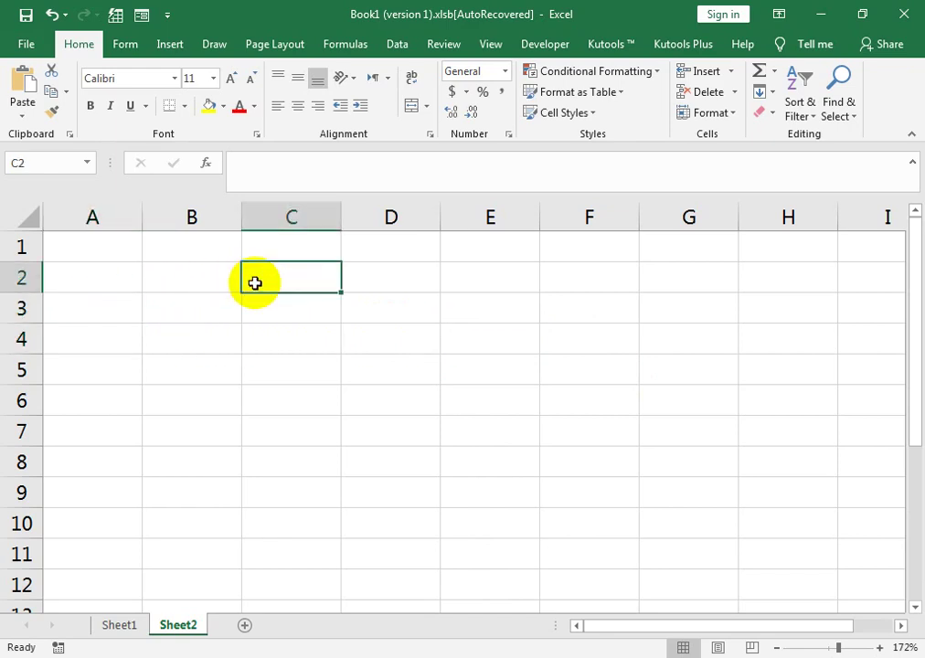
text(Buying Rate)
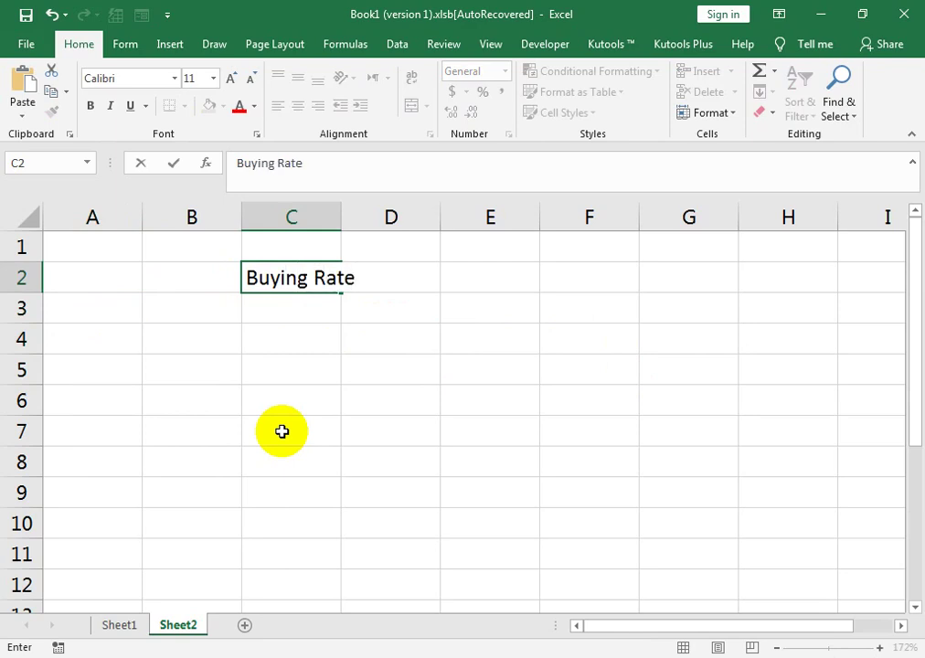
key(Return)
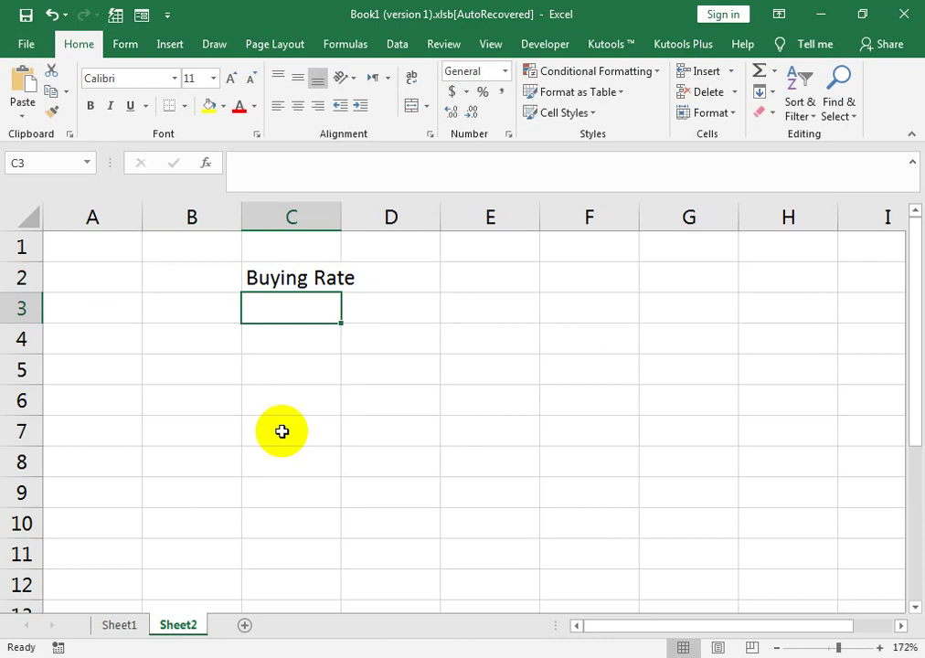
text(Salvage or )
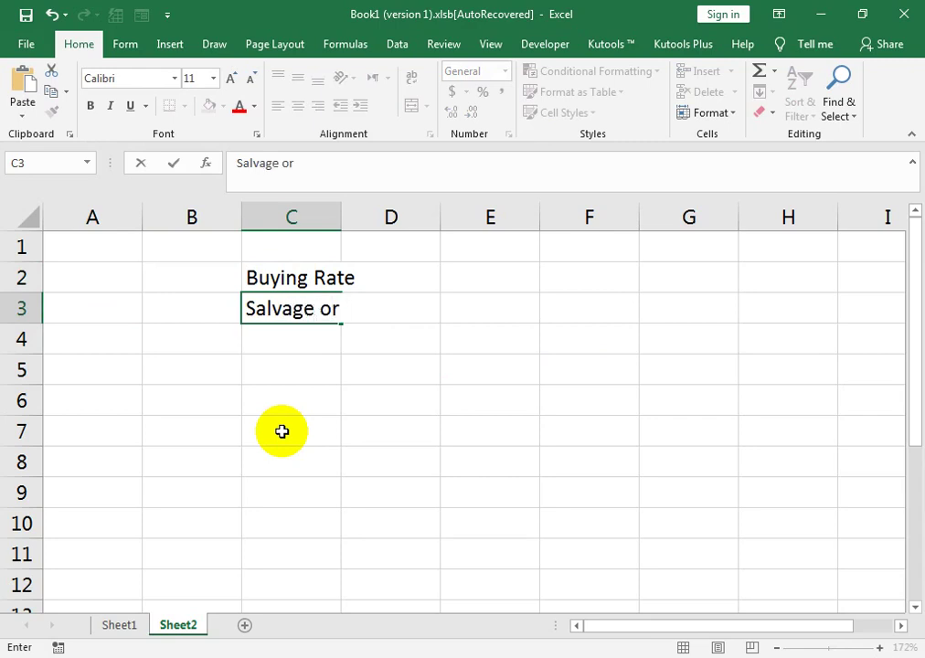
text(Rec)
key(BackSpace)
text(sidual value)
key(Return)
Undo the accidental overwrite of C3 and AutoFit column C to its longest label.
key(Up)
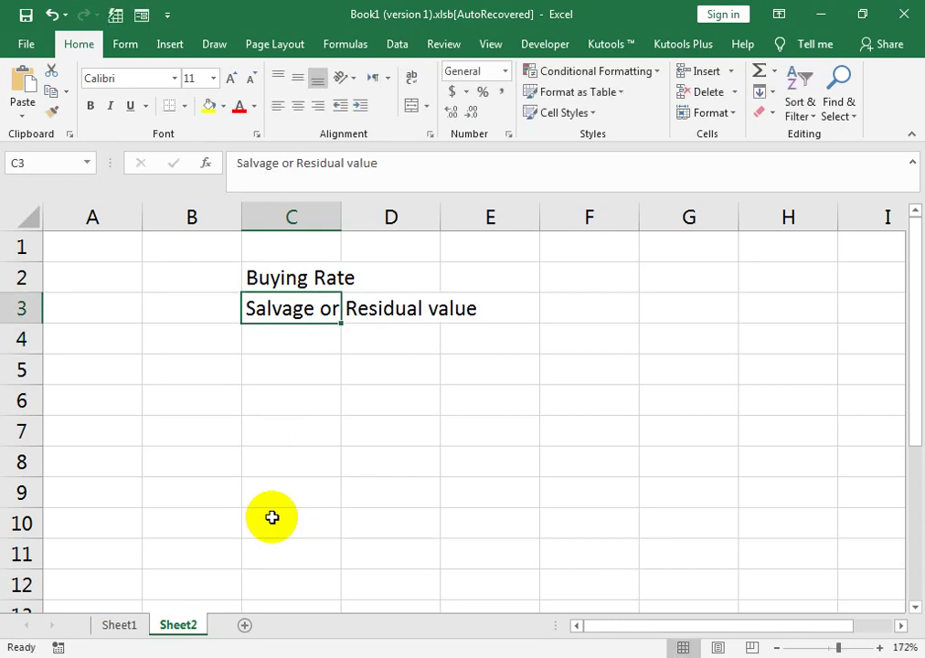
text(oca)
key(Tab)
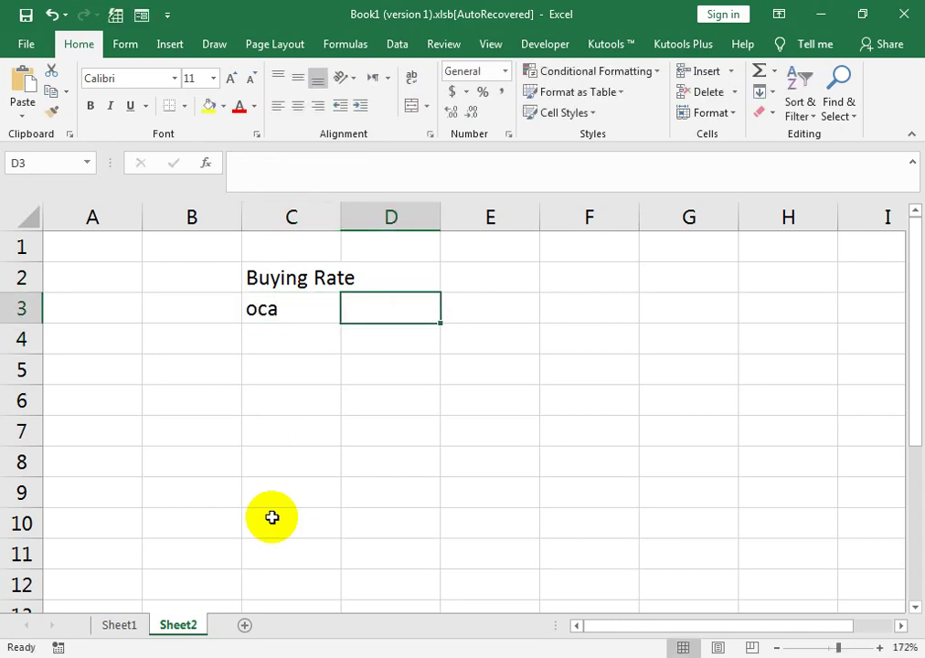
key(ctrl+z)
key(alt+h)
key(o)
key(i)
Add the Life label in C4.
key(Down)
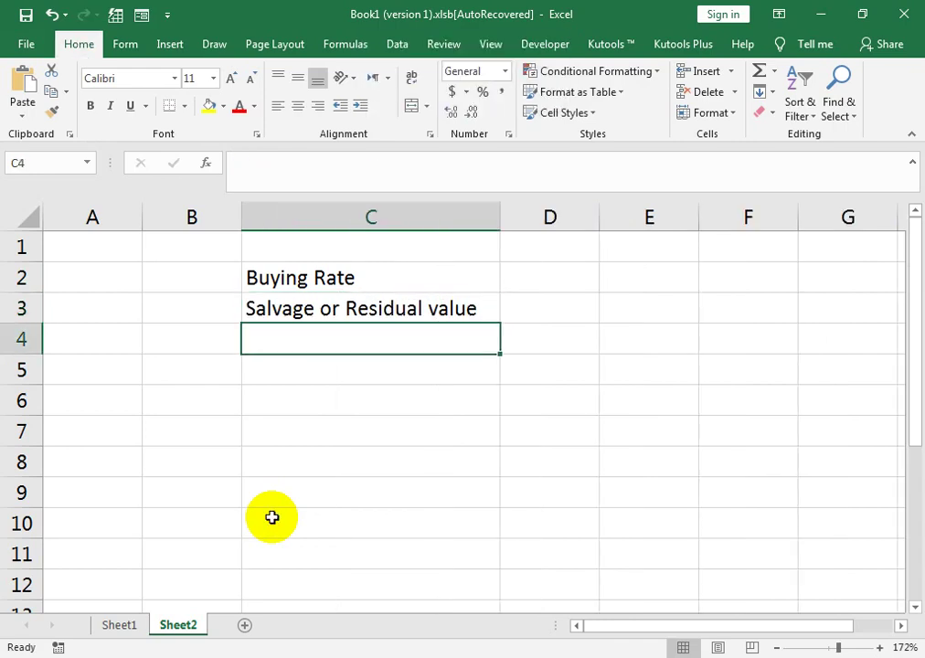
text(Life)
key(Return)
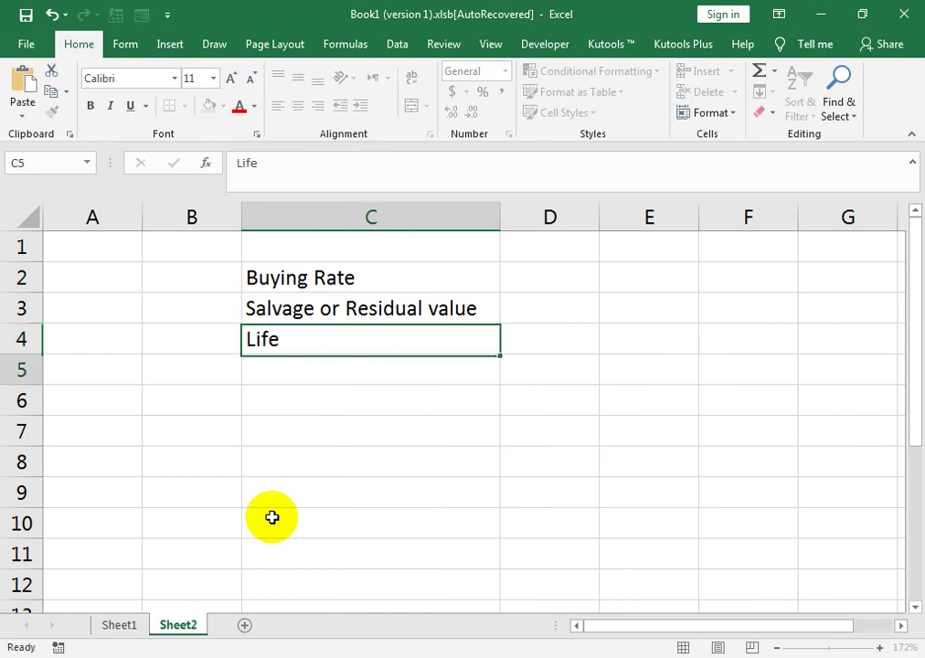
key(Up)
key(Right)
key(Up)
key(Up)
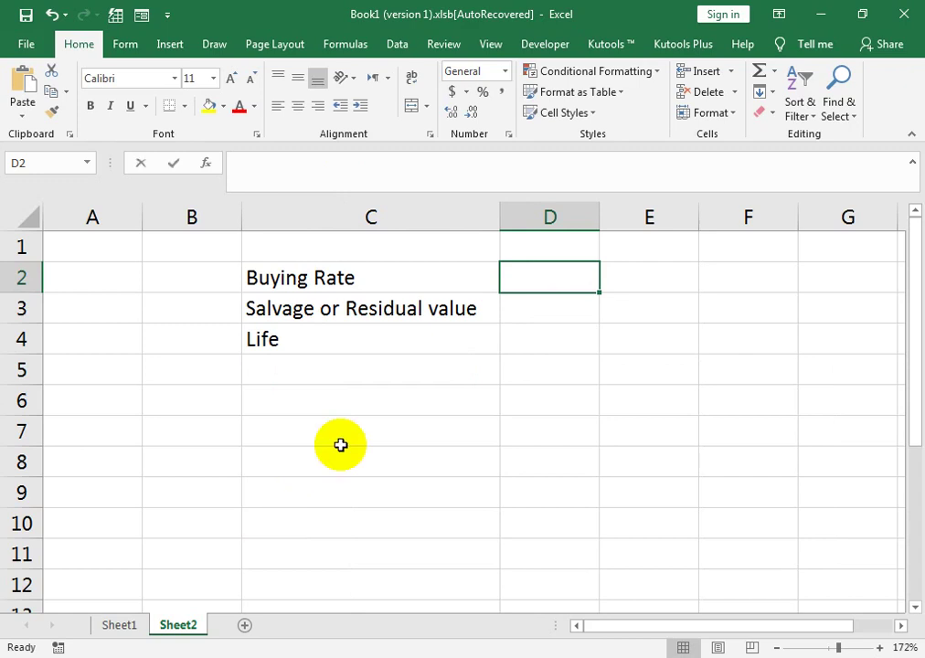
Enter 1000000, 50000 and 10 as buying rate, salvage value and life in D2:D4.
text(1000000)
key(Return)
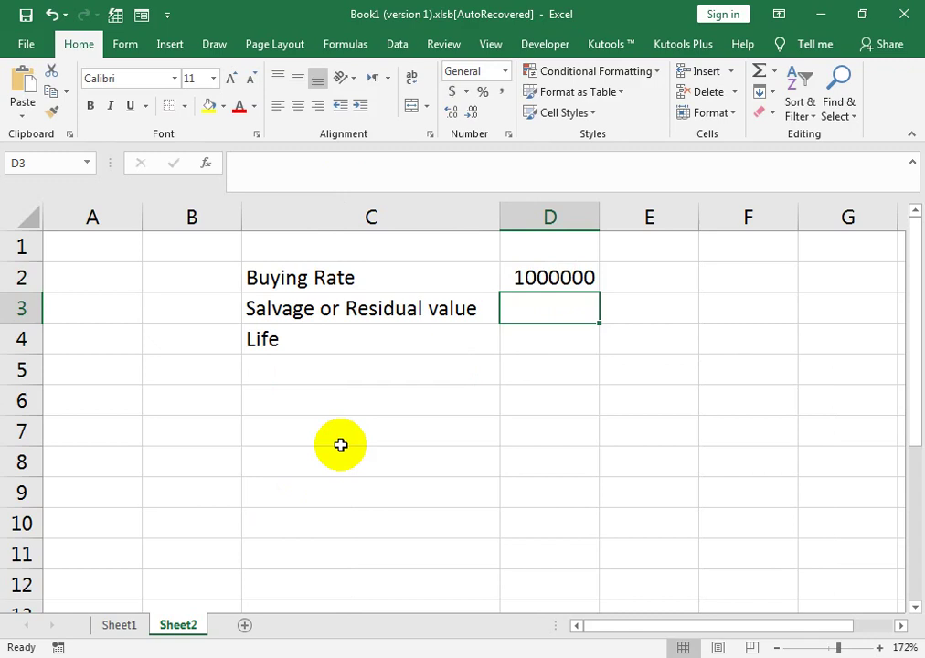
text(50)
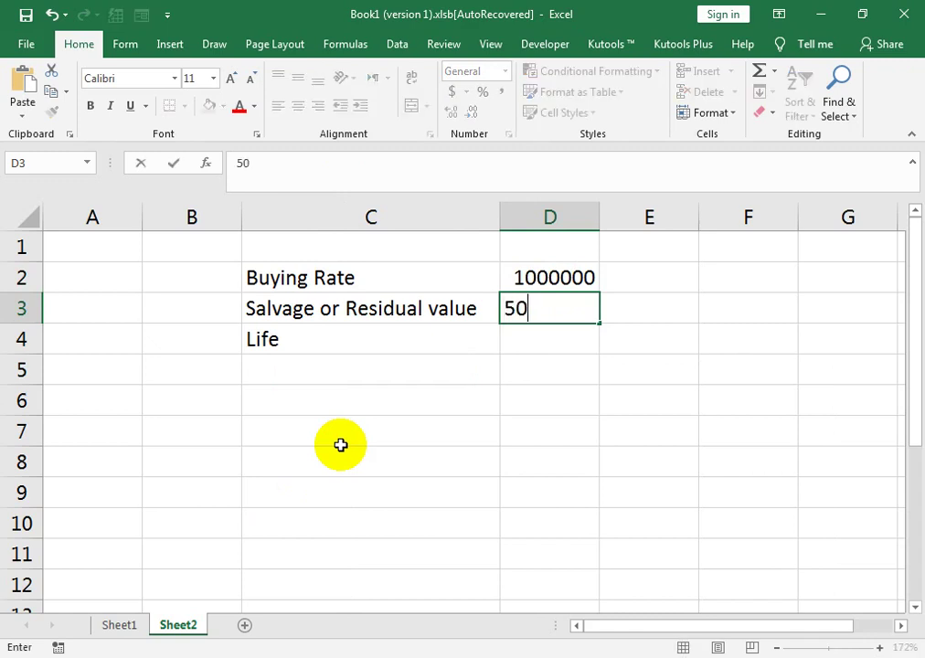
text(0000)
key(BackSpace)
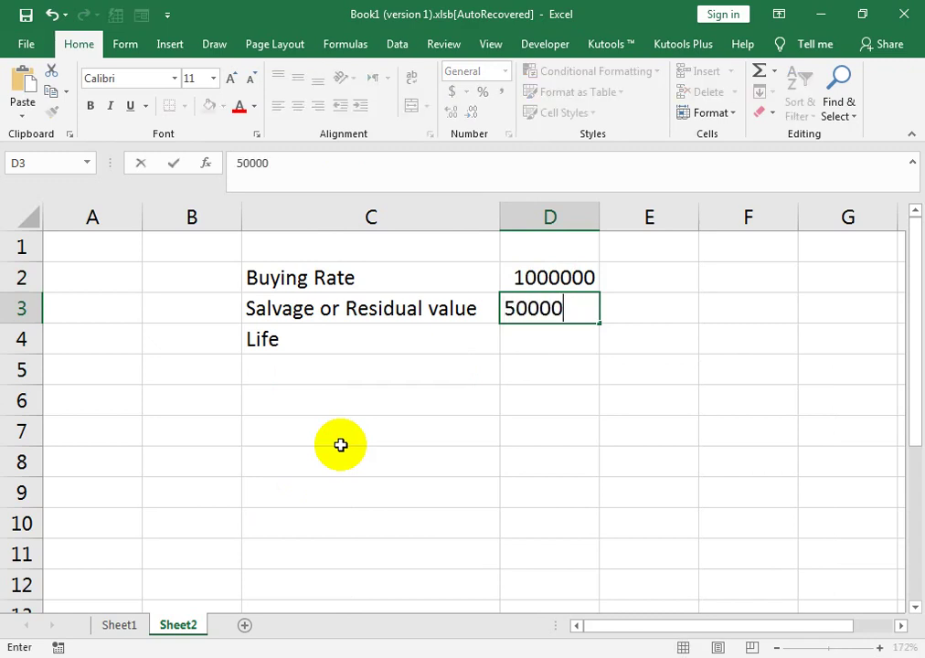
key(Return)
text(10)
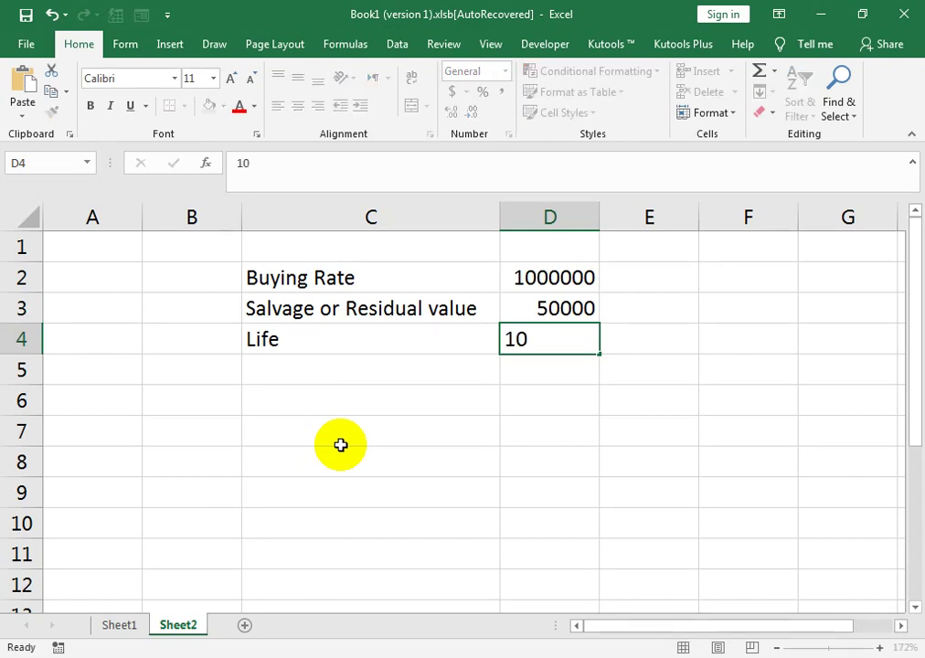
key(Return)
Label cell C6 Annual Expense.
key(Left)
key(Left)
key(Down)
key(Left)
key(Right)
key(Right)
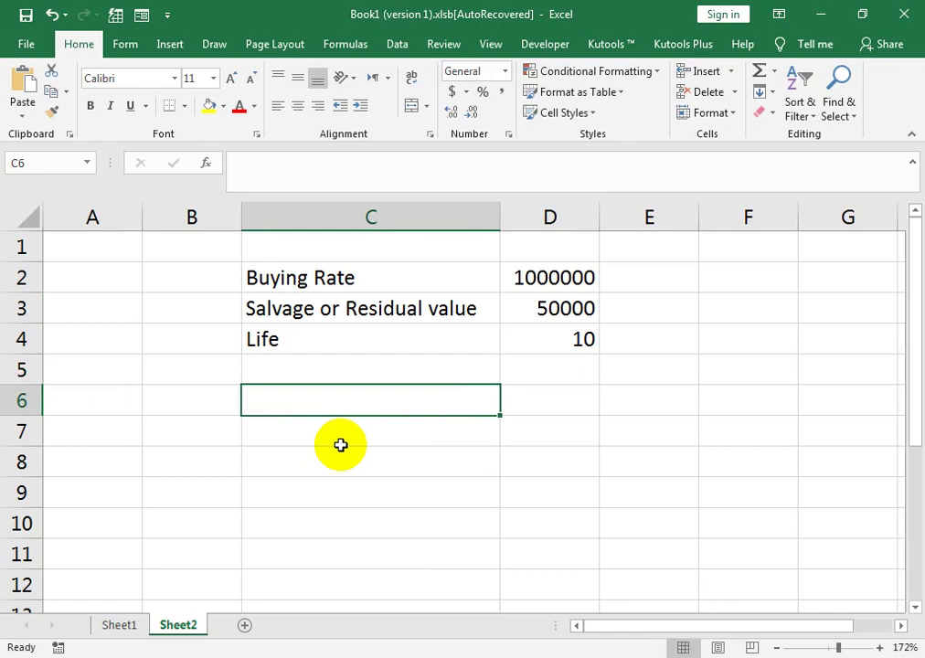
text(d)
key(BackSpace)
text(Annual Expense)
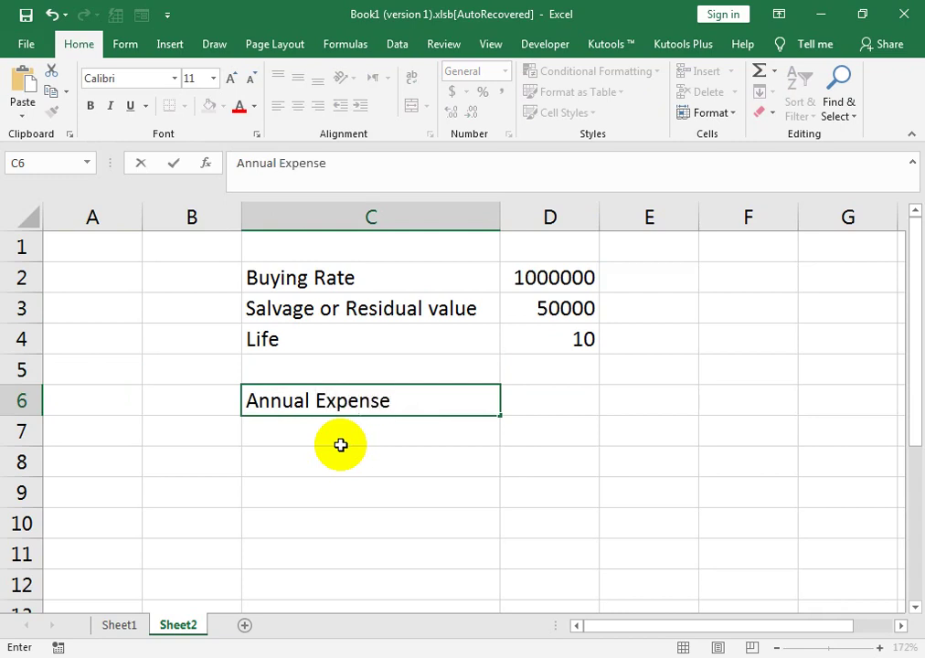
key(Tab)
Enter =SLN(D2,D3,D4) in D6, returning an annual expense of $95,000.00.
text(=)
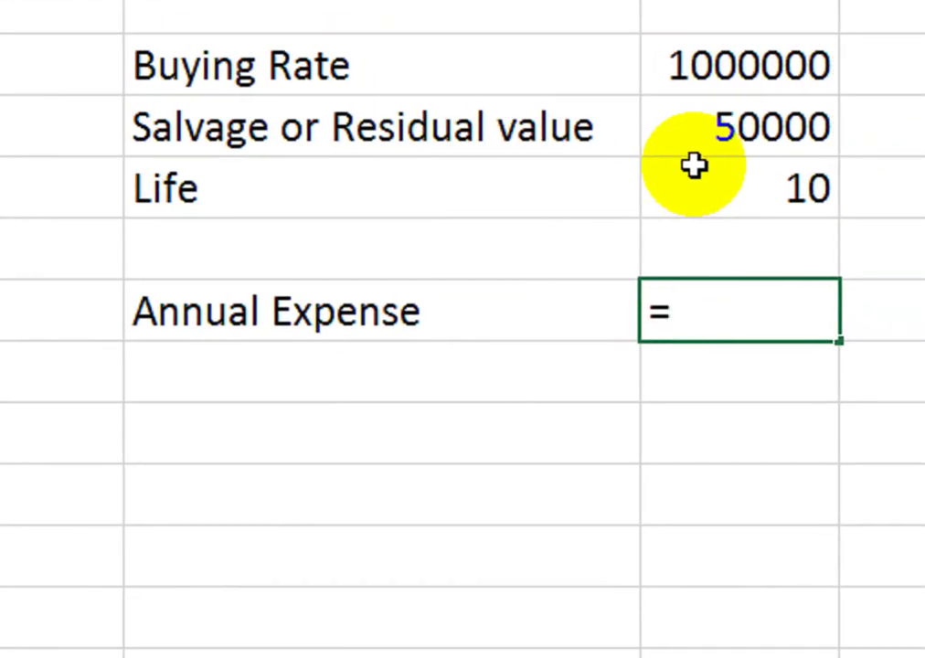
text(sln)
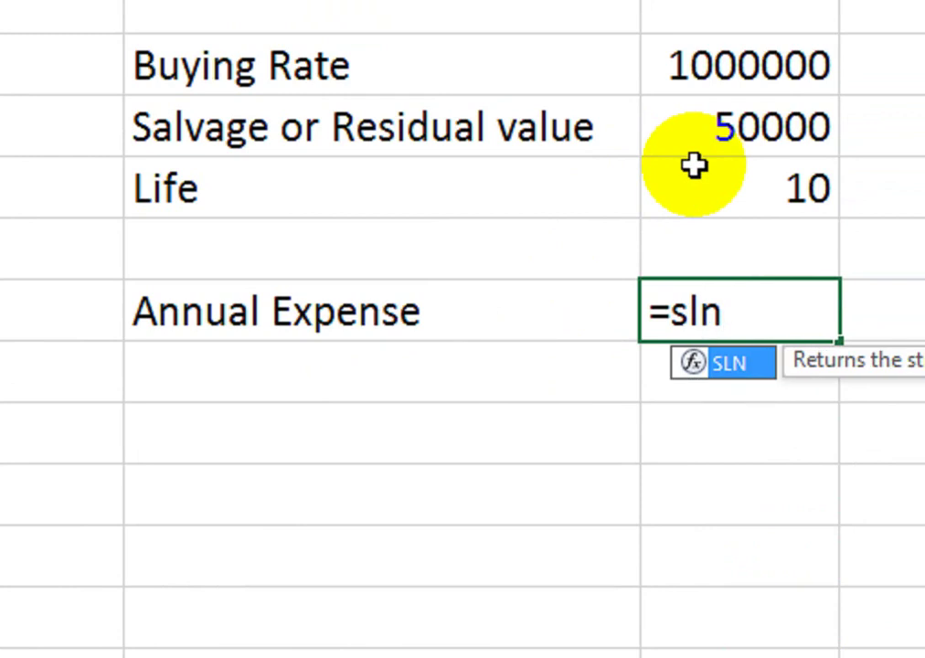
key(Tab)
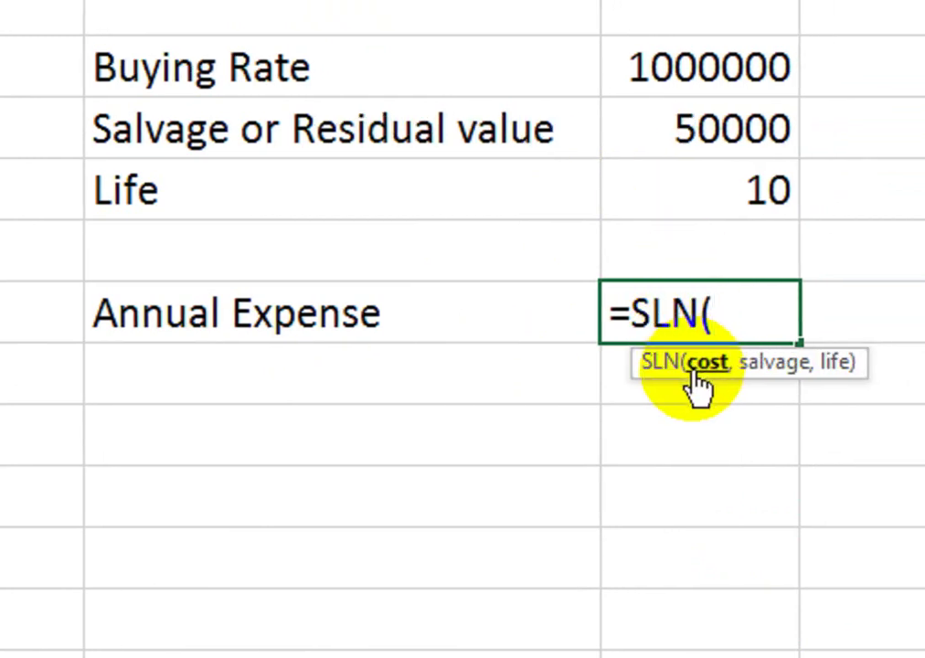
click(662, 87)
text(,)
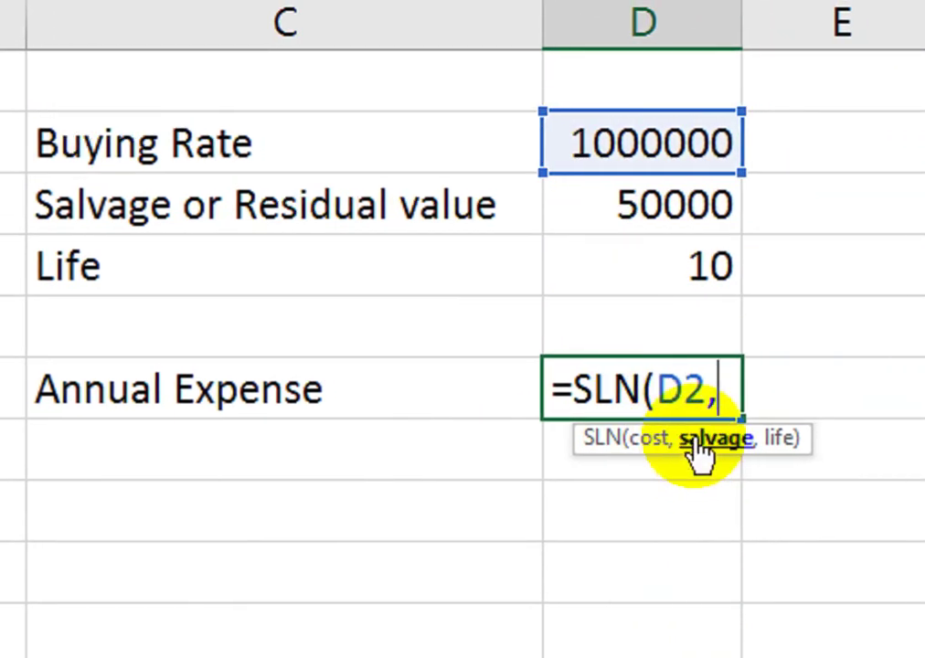
click(606, 212)
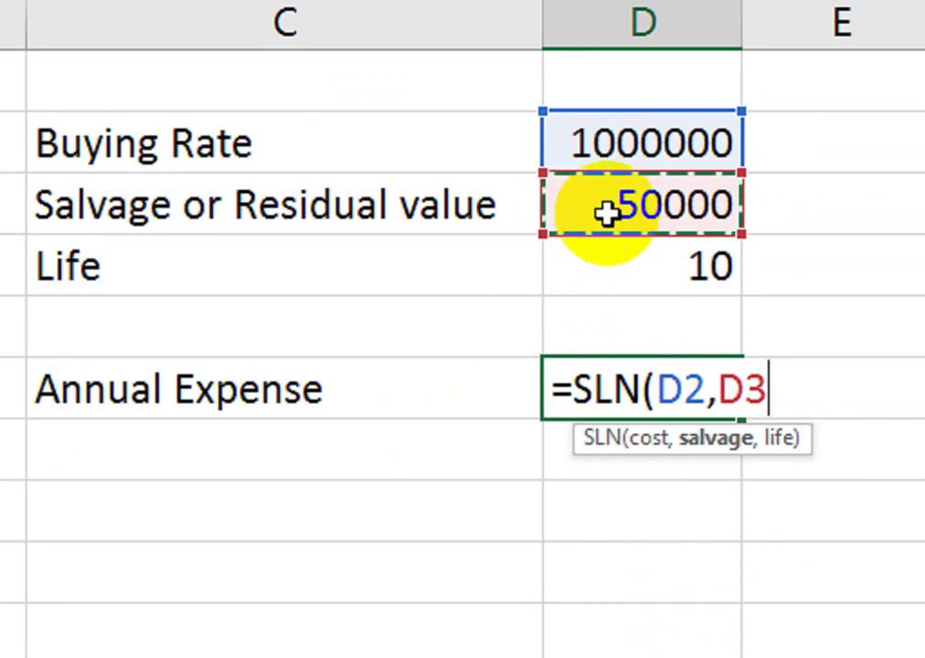
text(,)
click(619, 273)
text())
key(Return)
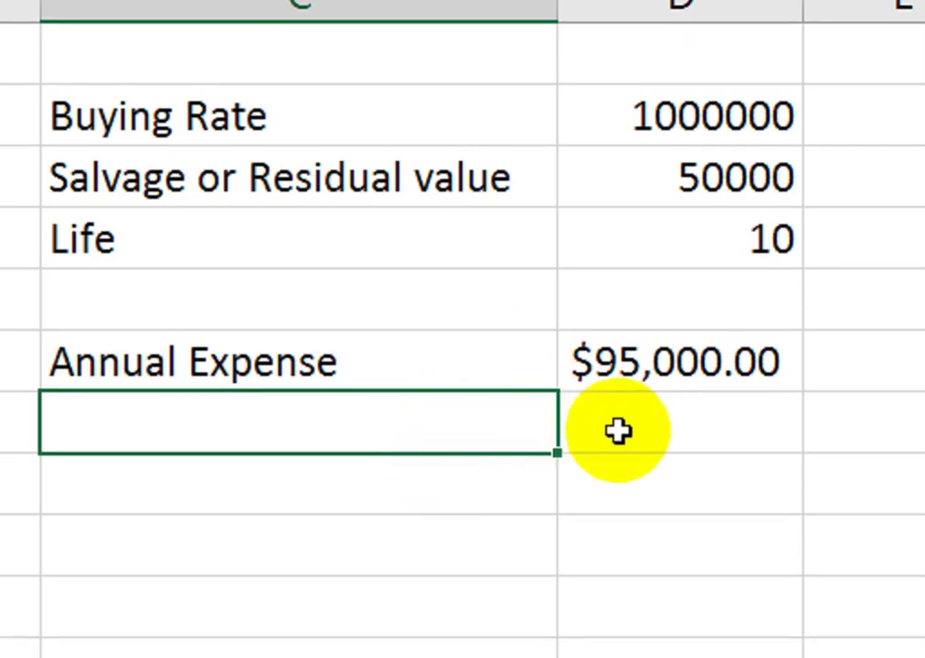
Apply Comma Style to D6 so it reads 95,000.00 without a dollar sign.
click(601, 369)
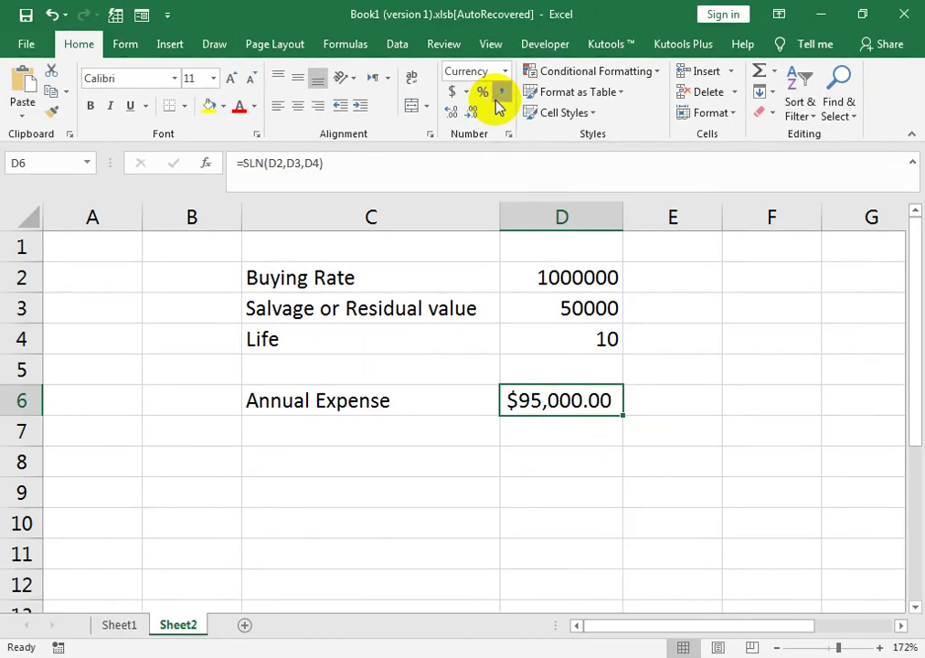
click(498, 91)
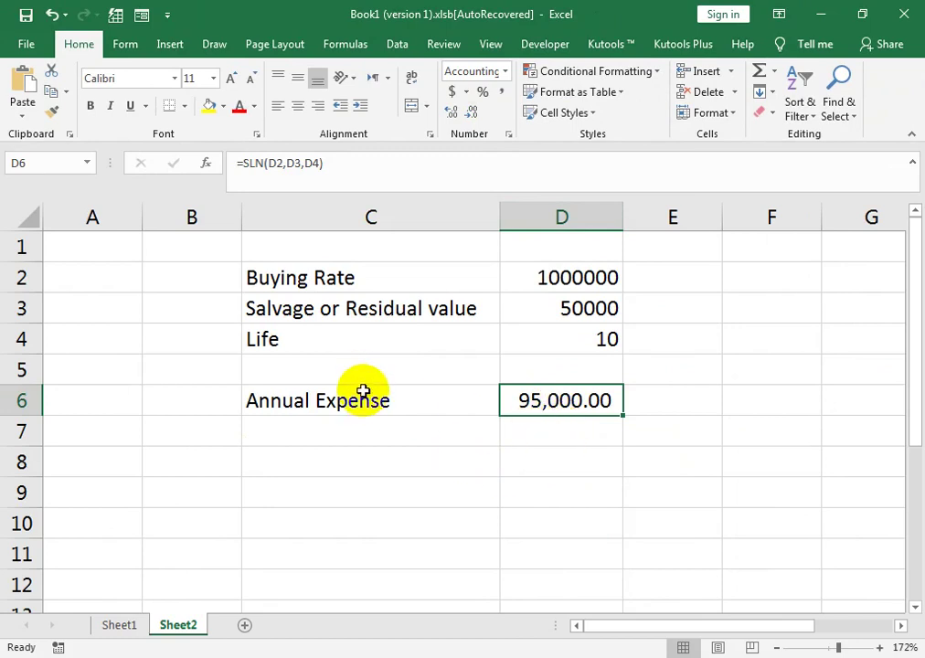
click(528, 425)
Enter =(D2-D3)/D4 in D7 as a manual check returning 95000.
text(=)
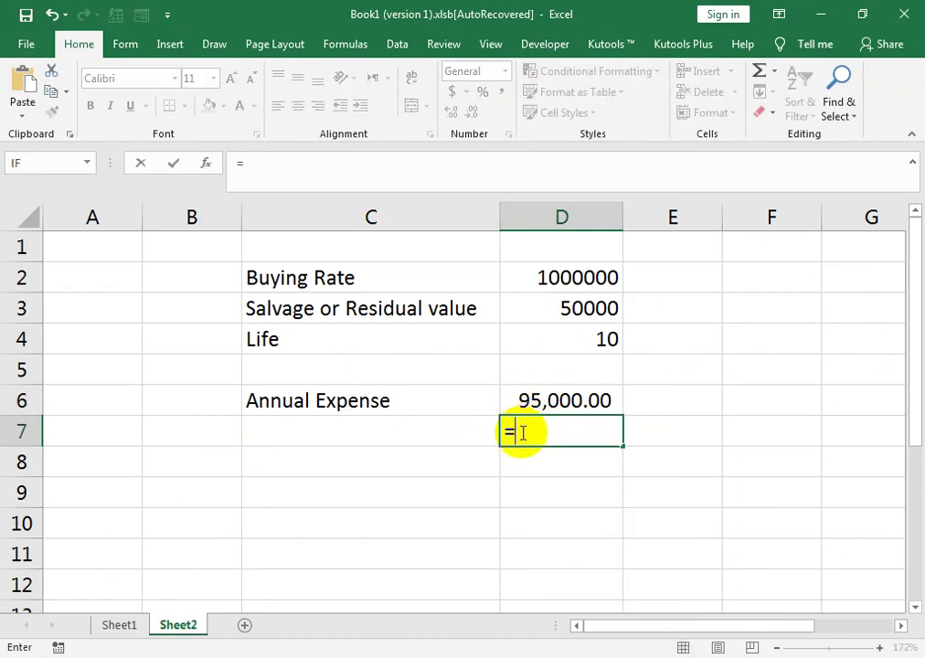
text(()
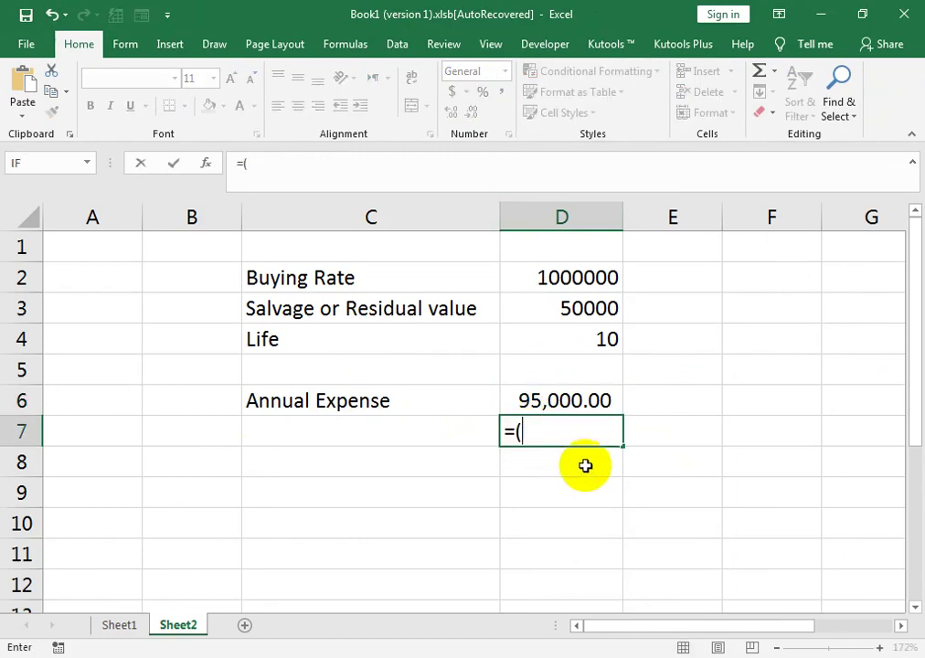
click(529, 280)
text(-)
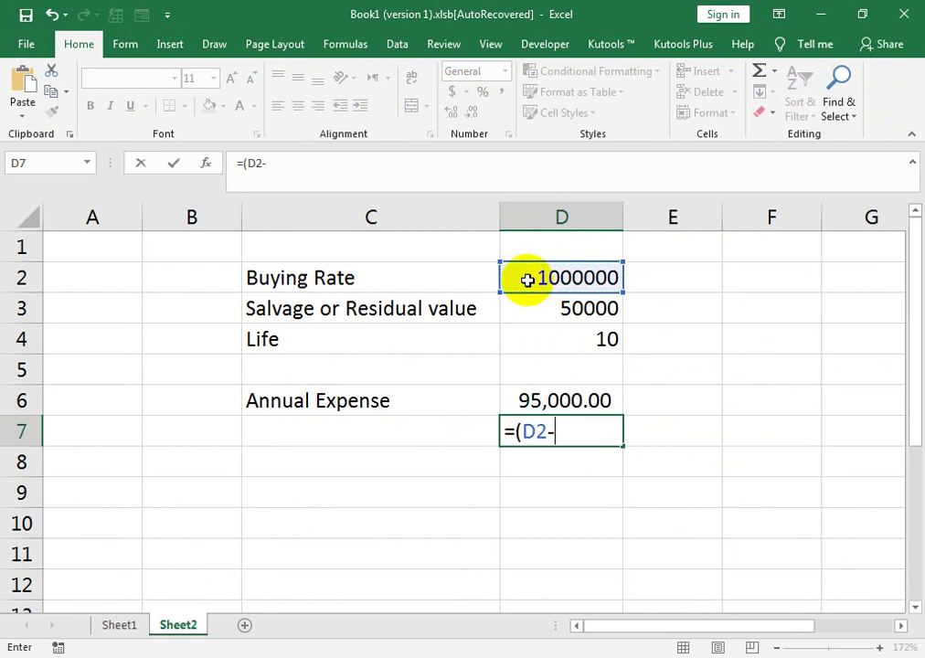
click(539, 305)
text()/)
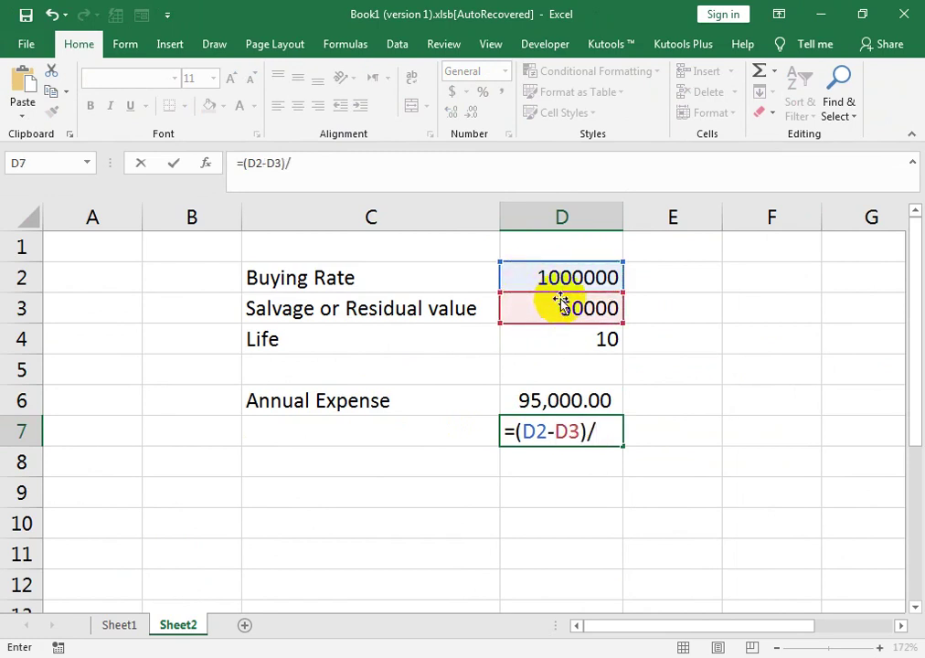
click(579, 335)
key(Return)
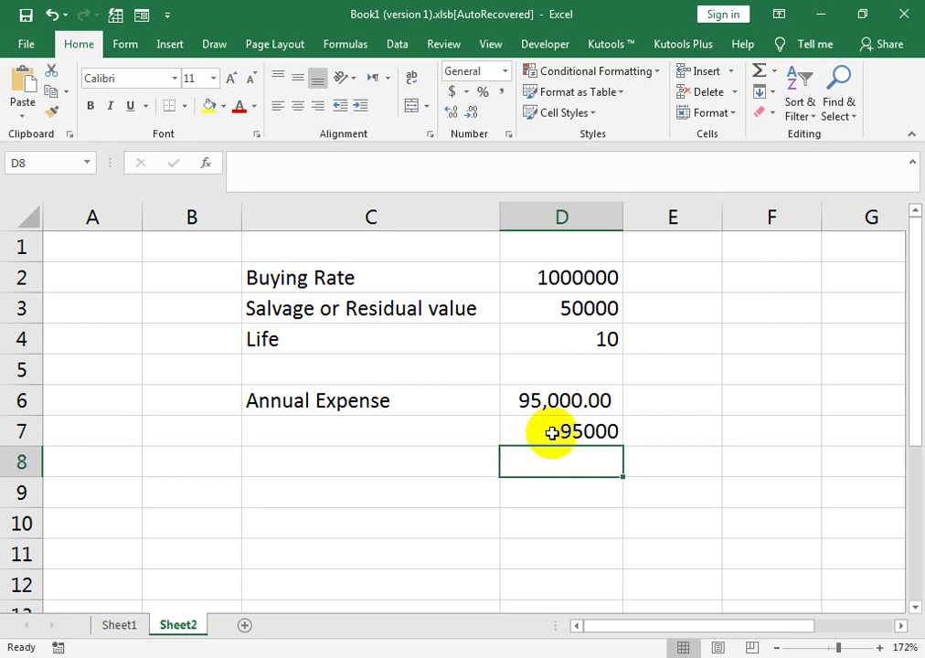
Compare D7's manual formula against the SLN formula in D6.
key(Up)
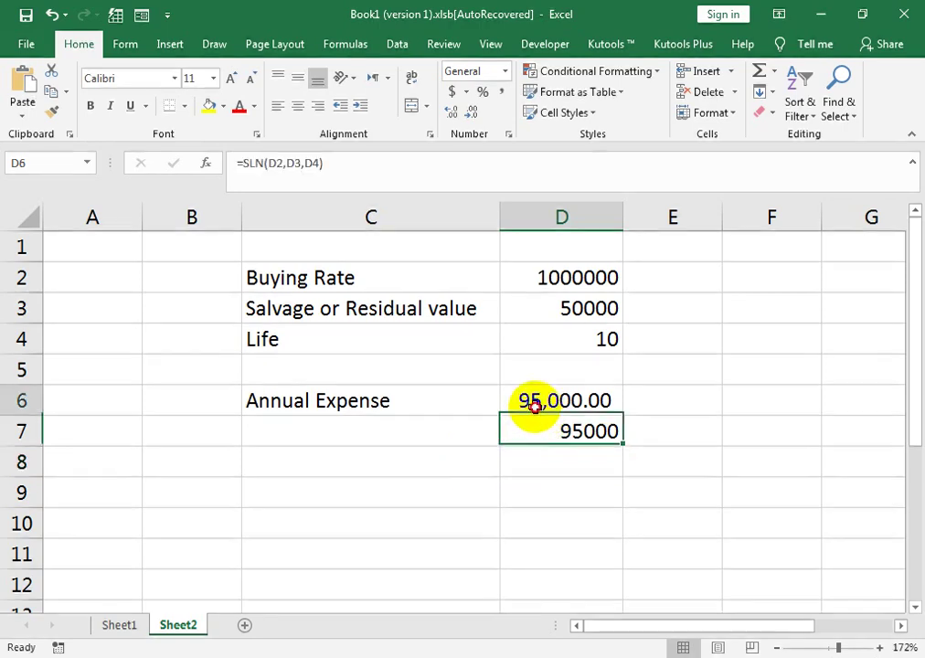
key(Up)
click(566, 433)
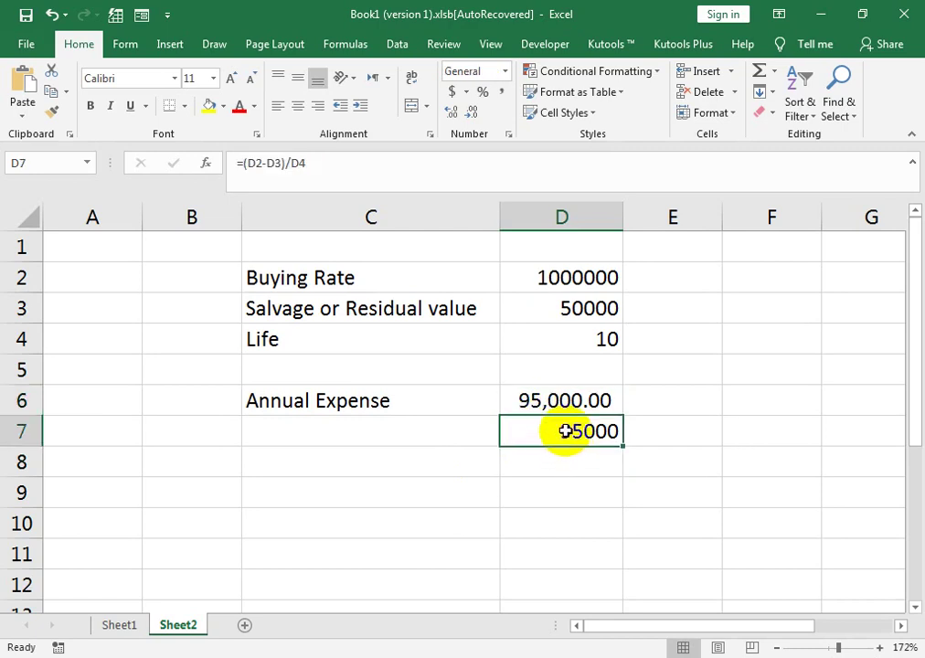
double_click(567, 431)
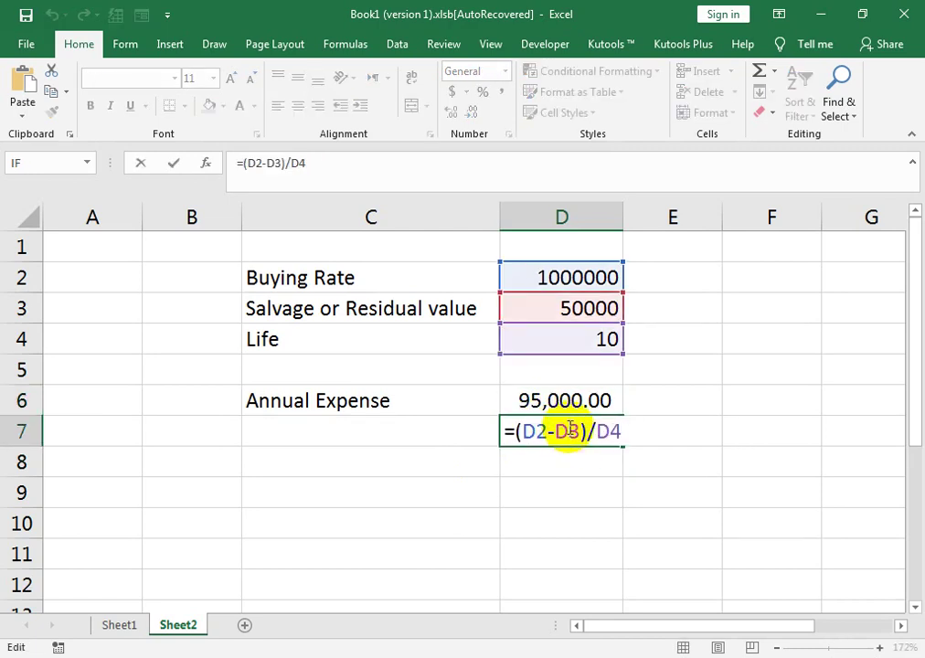
key(Return)
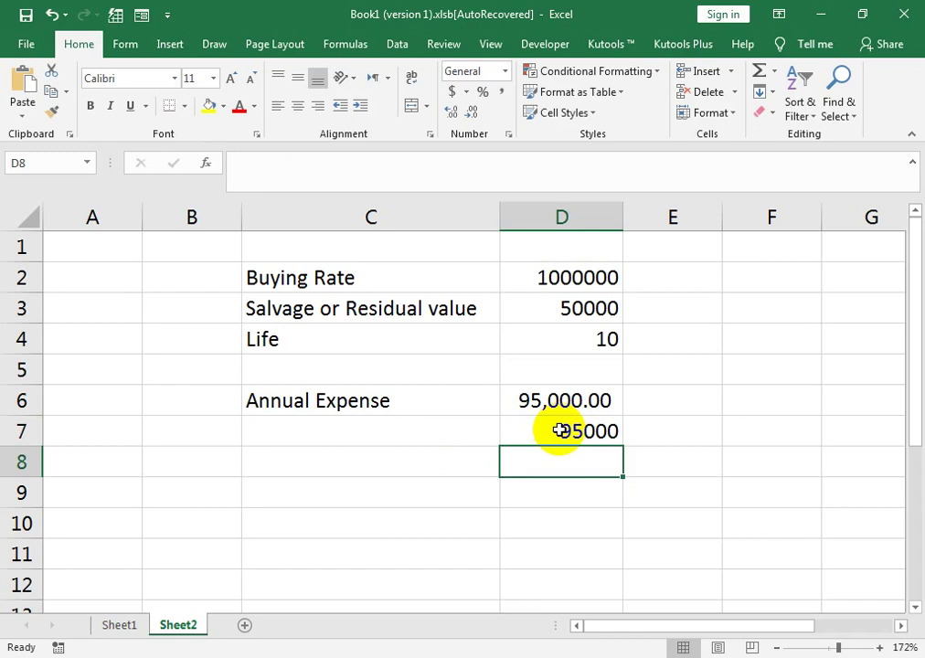
Format D7 as 95,000.00 and fill the Annual Expense label down into C7.
click(566, 428)
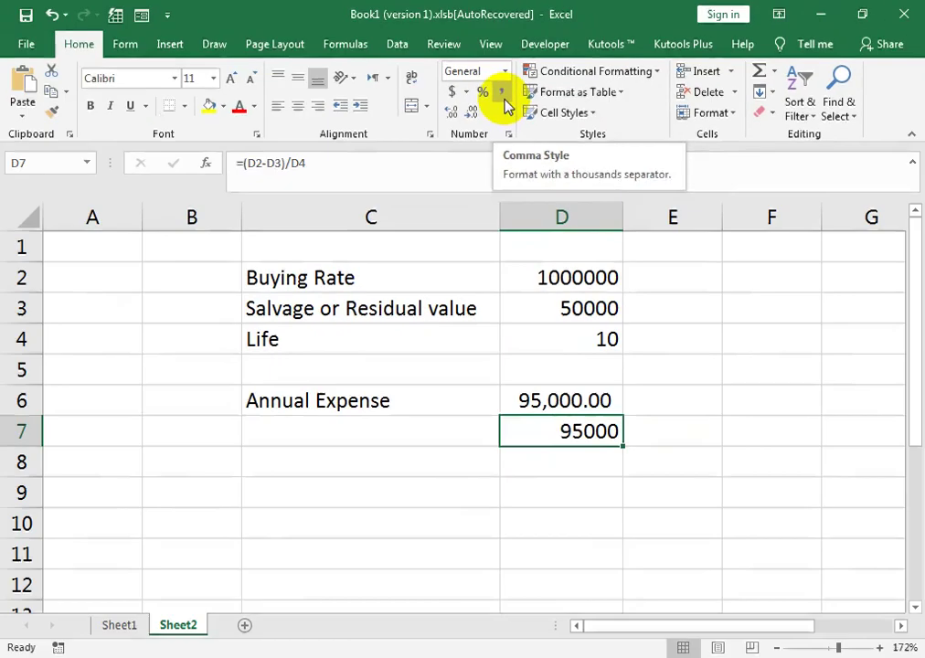
click(503, 94)
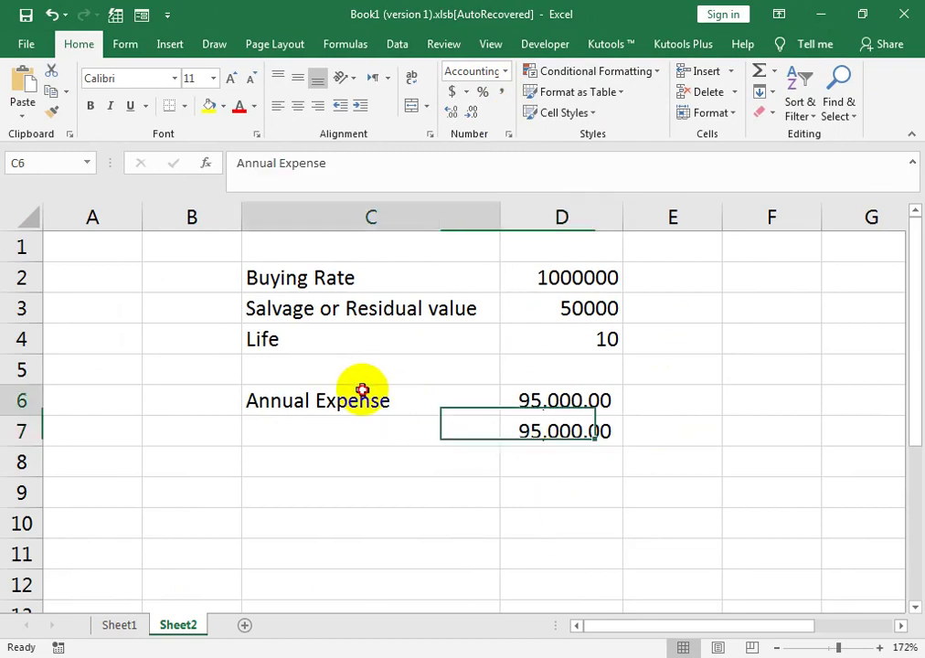
drag(364, 393, 363, 416)
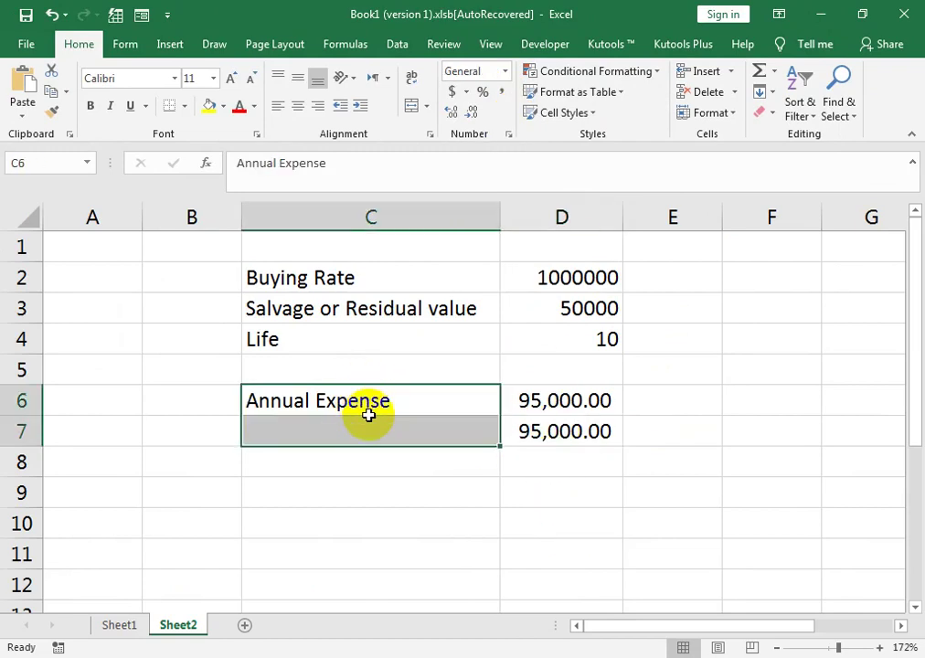
key(ctrl+d)
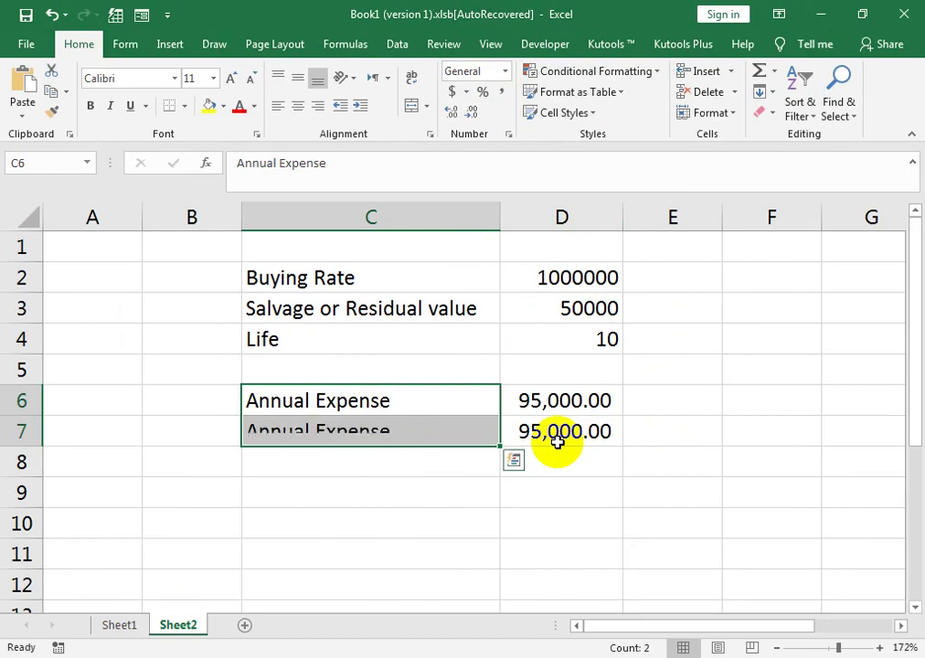
key(ctrl+q)
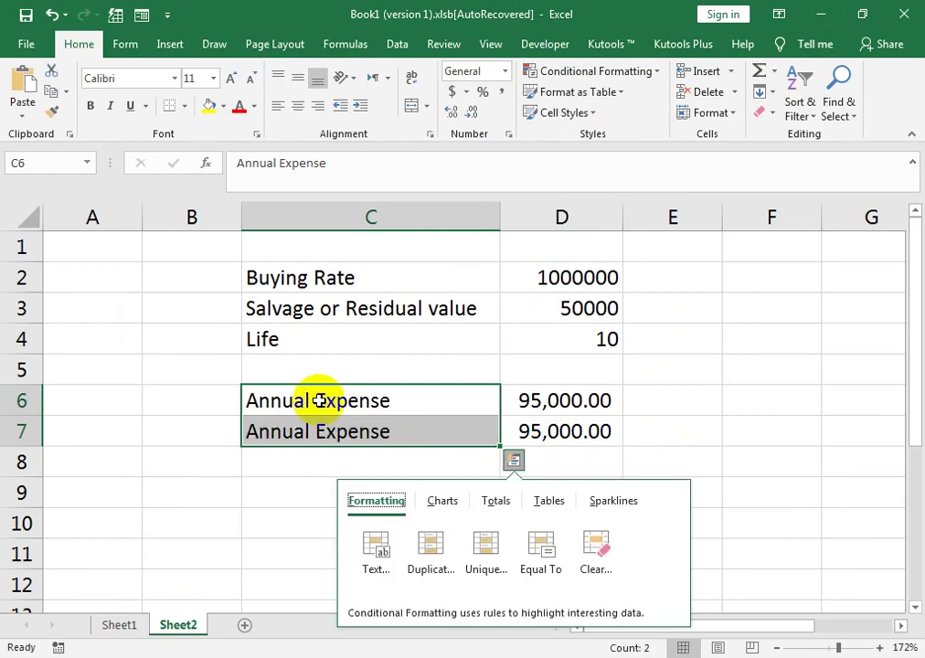
Enter 1 in B9 and B10 to start the period numbers.
click(201, 481)
text(1)
key(Return)
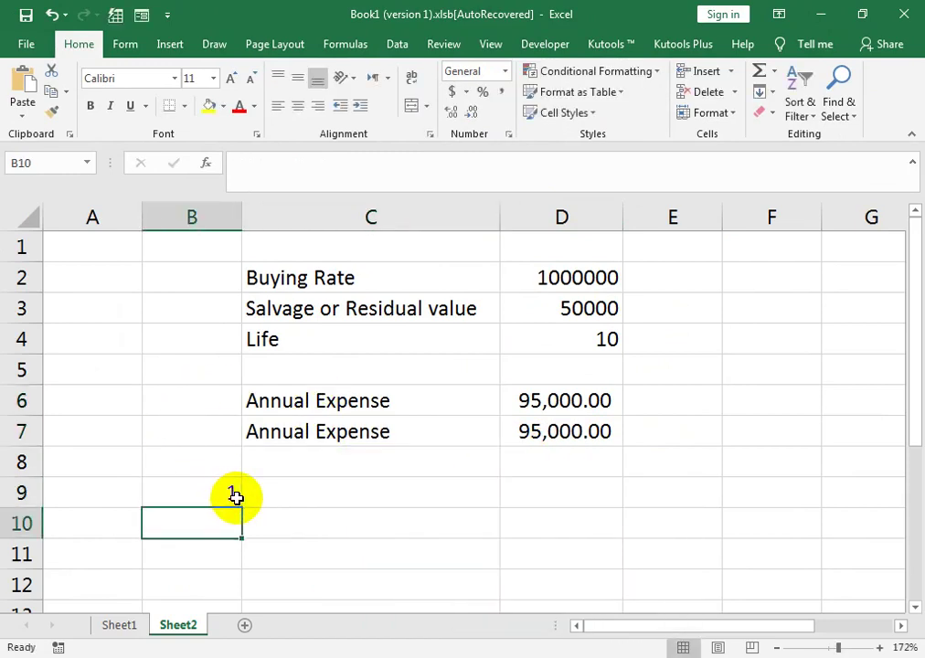
text(1)
key(Return)
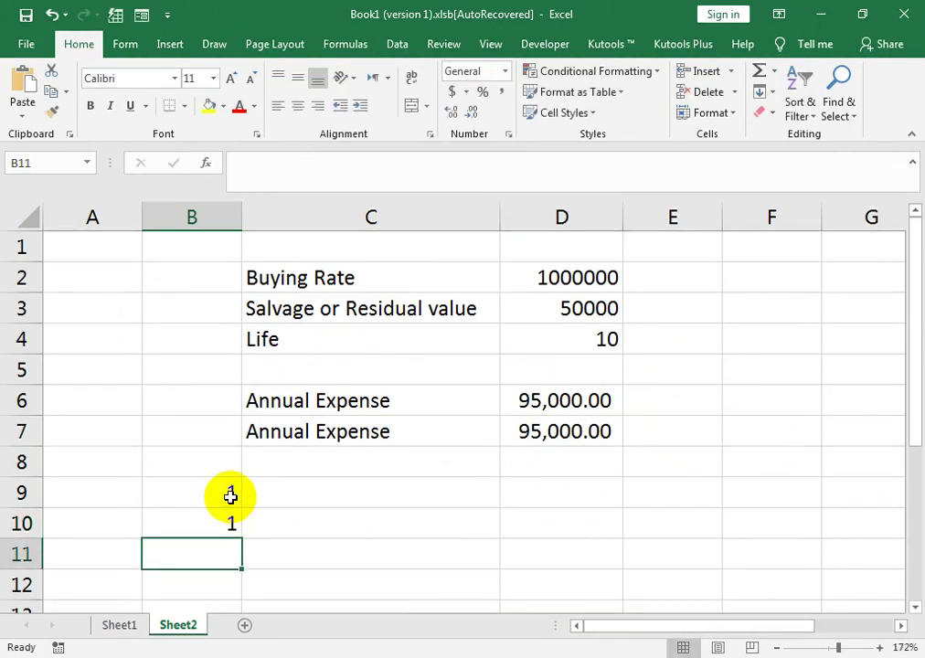
Fill periods 1 through 10 down column B and shift them to B10:B19.
click(229, 494)
drag(232, 496, 208, 529)
click(209, 526)
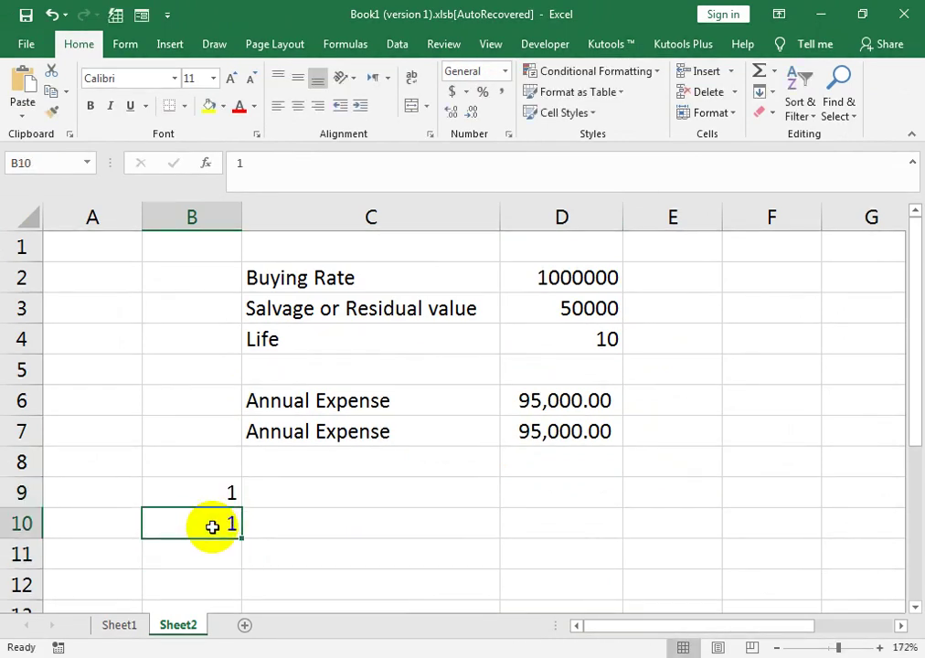
text(2)
key(Return)
mouse_move(218, 462)
mouse_down()
mouse_move(215, 517)
mouse_move(242, 577)
mouse_move(241, 604)
mouse_move(241, 518)
mouse_move(241, 558)
mouse_up()
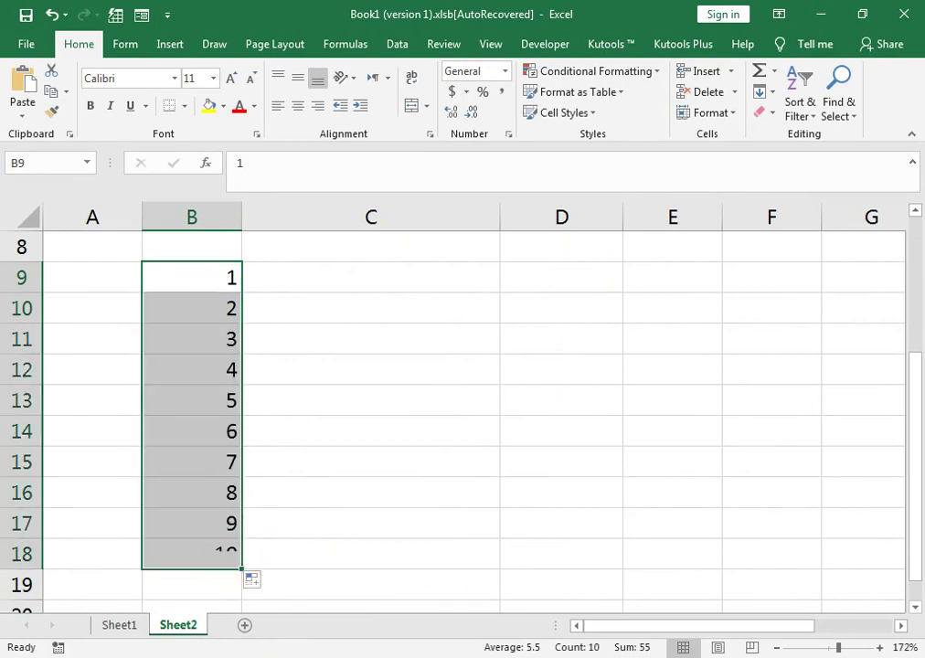
drag(835, 647, 829, 648)
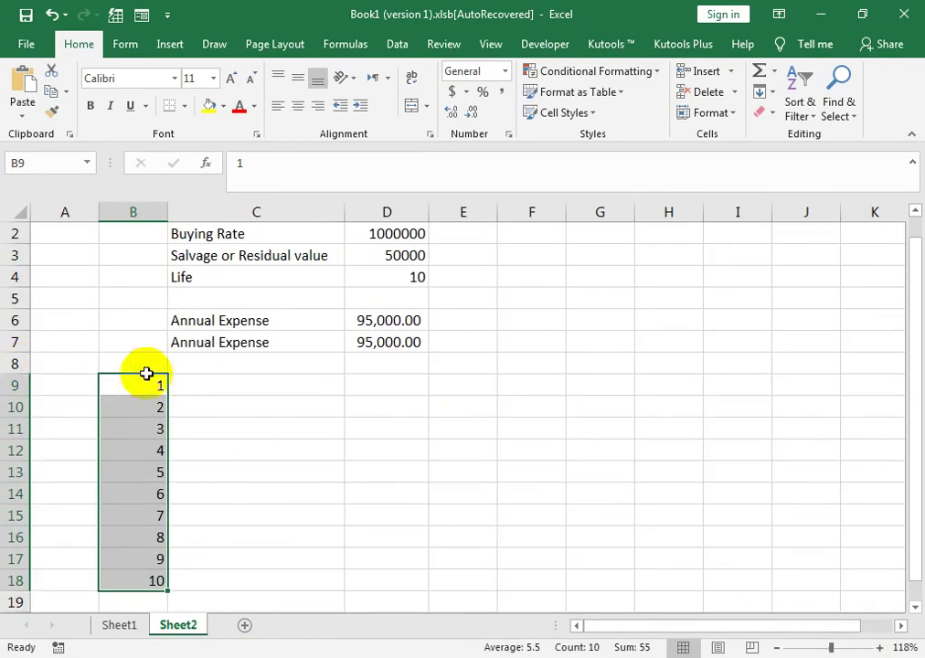
drag(140, 376, 132, 402)
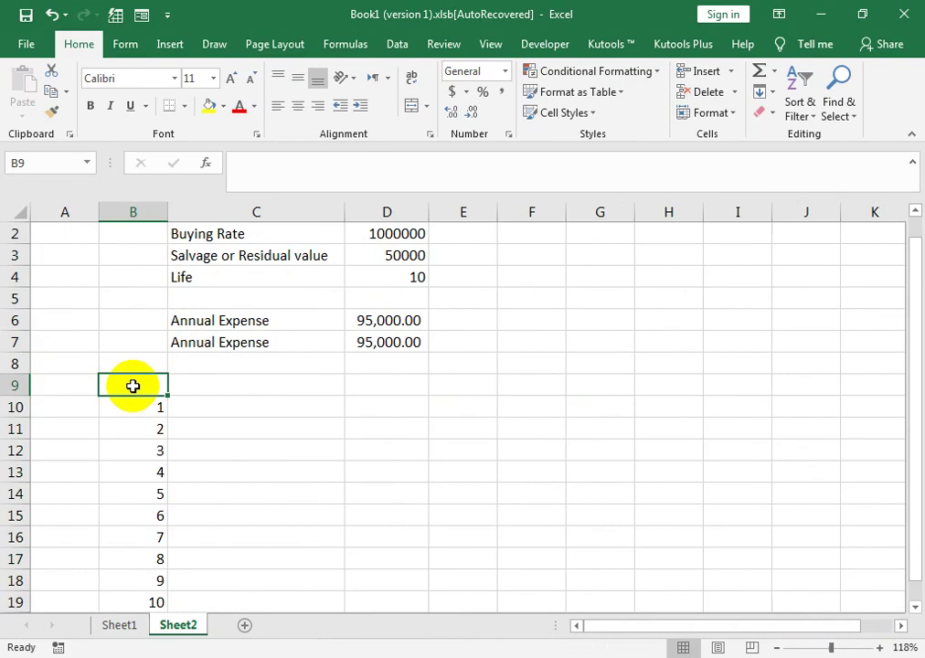
Type headers period, beginning year and annula Depreciation Expense into B9:D9.
text(perio)
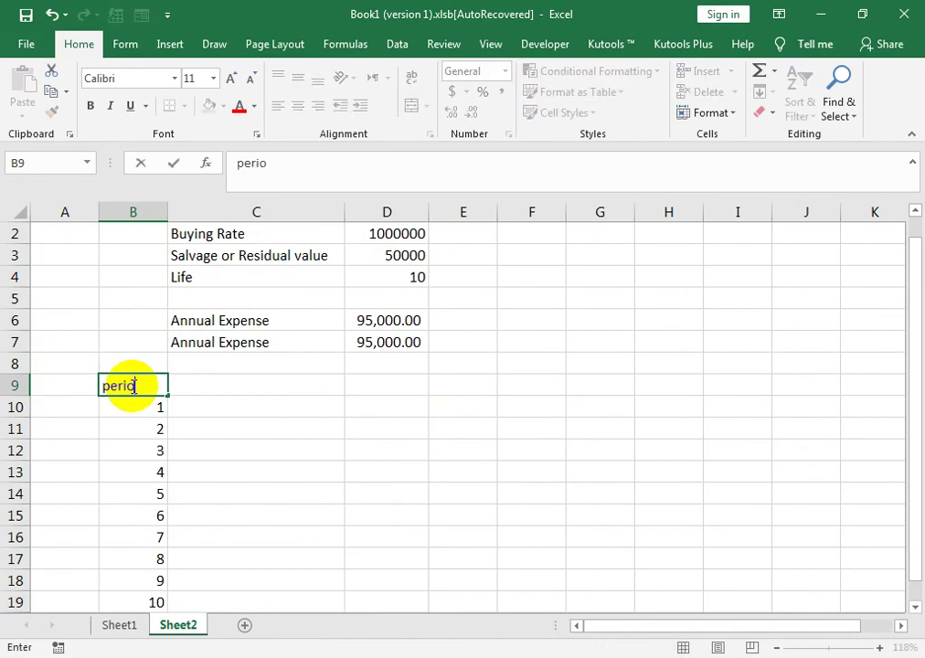
text(d)
key(Tab)
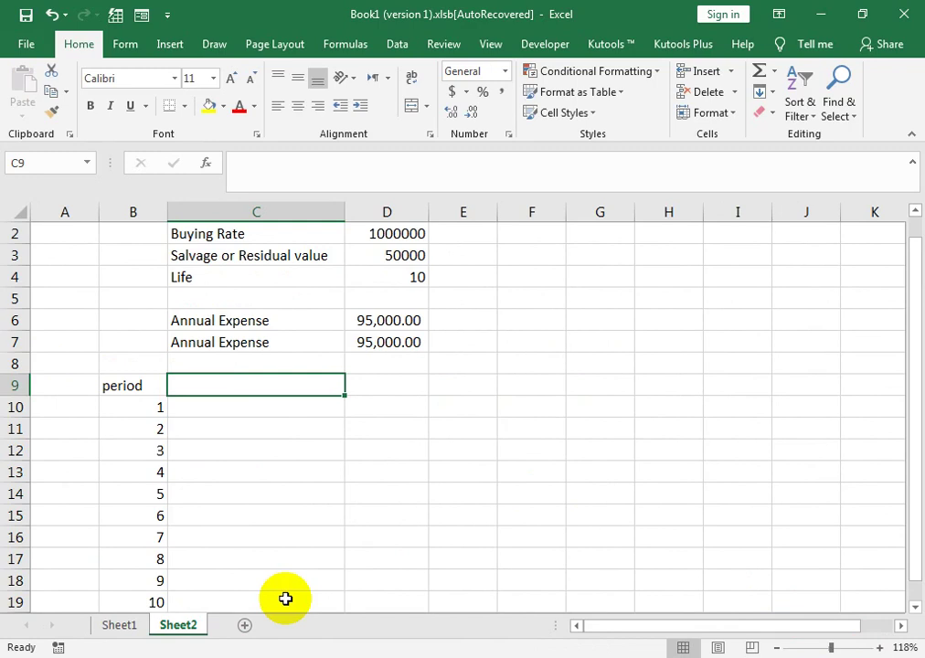
text(beginning y)
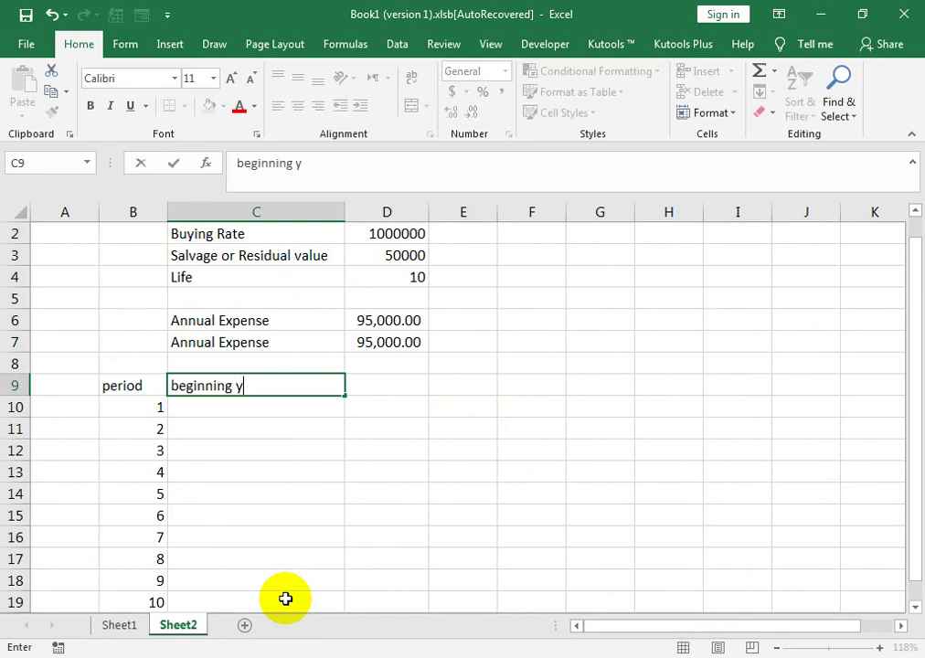
text(r)
key(Tab)
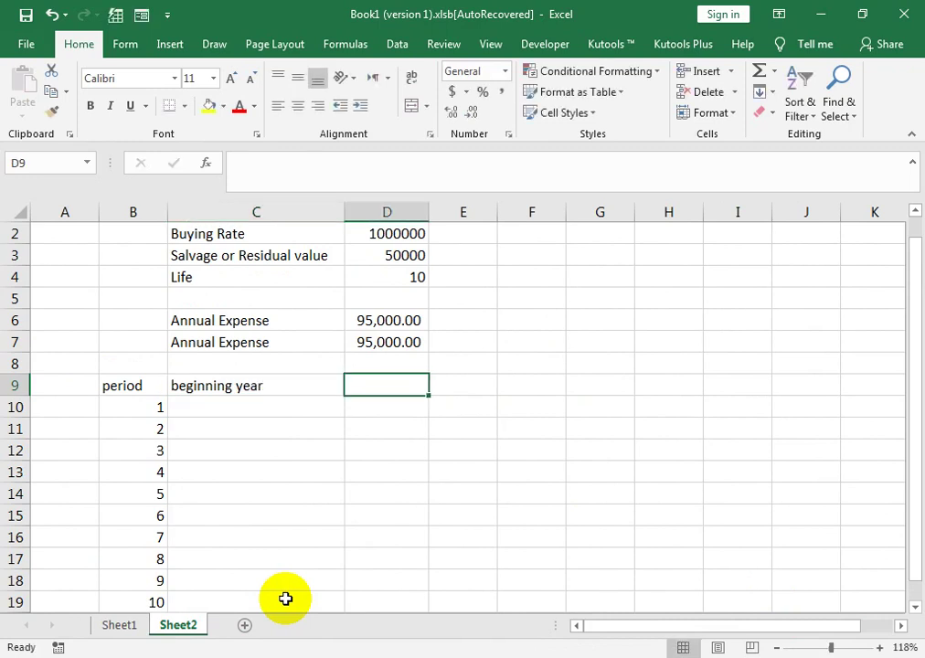
text(annula Depreciation Expense)
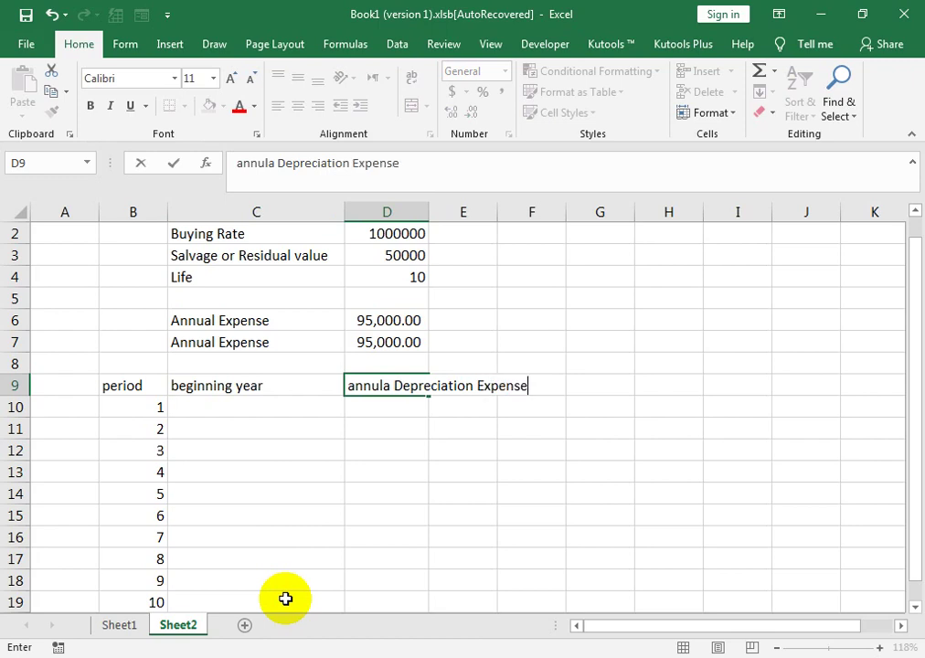
key(Tab)
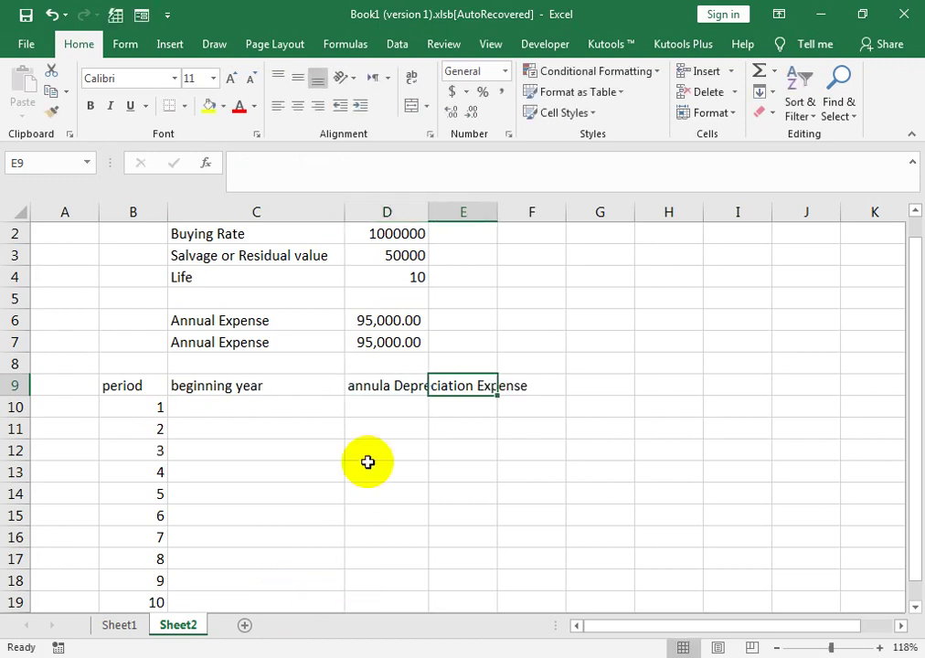
Wrap, centre both ways and italicise the B9:G9 headers, making row 9 taller.
drag(151, 384, 599, 385)
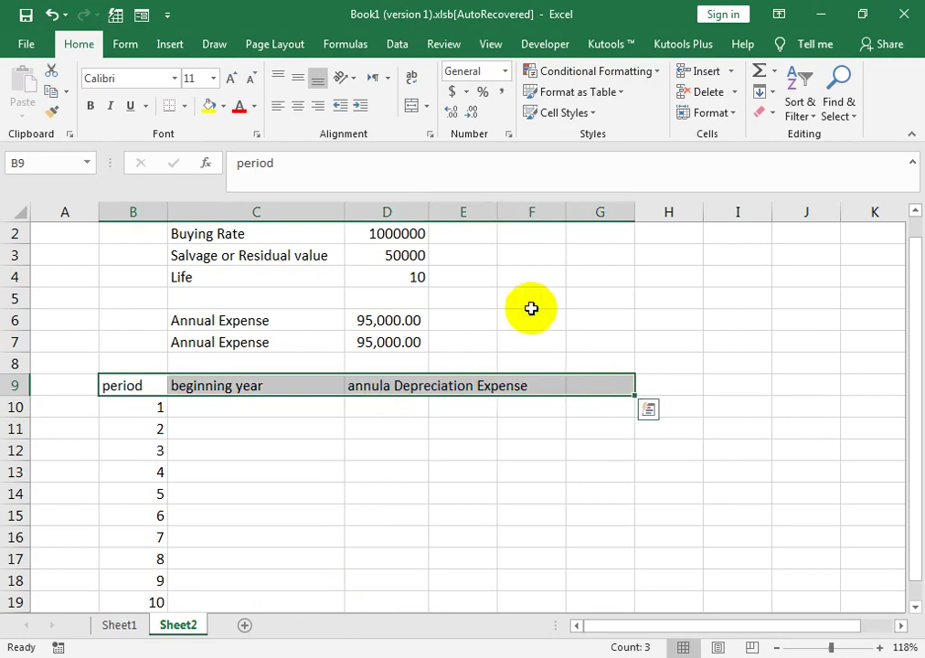
click(412, 79)
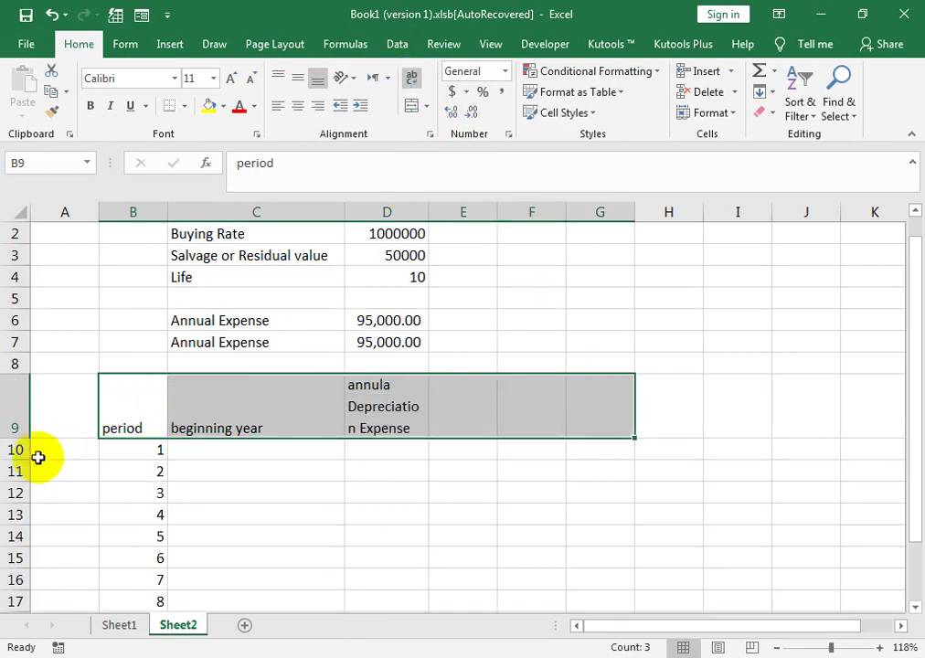
drag(18, 439, 20, 445)
drag(140, 405, 618, 395)
click(299, 106)
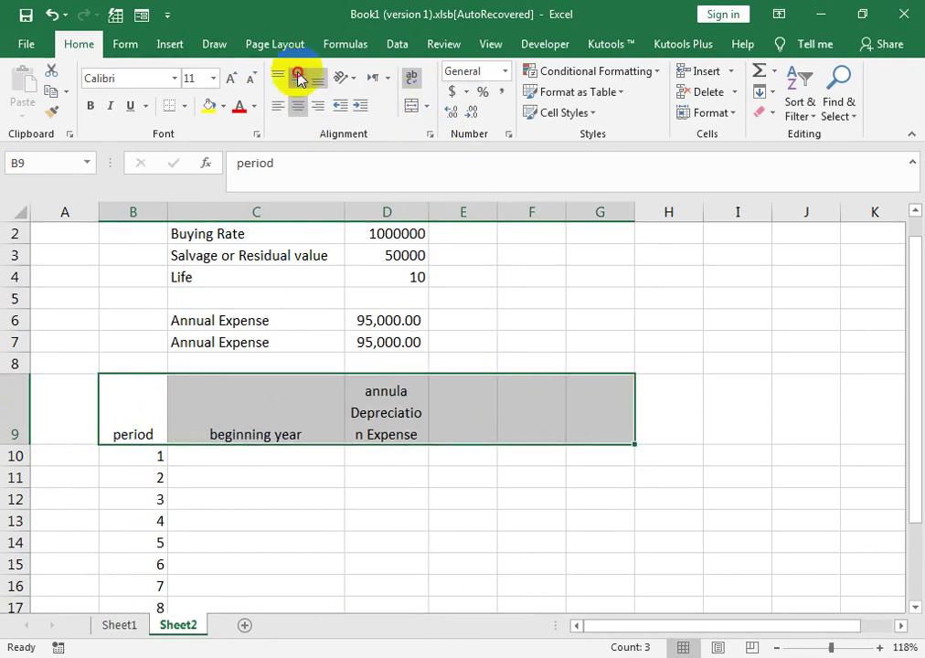
click(298, 78)
click(111, 106)
click(448, 402)
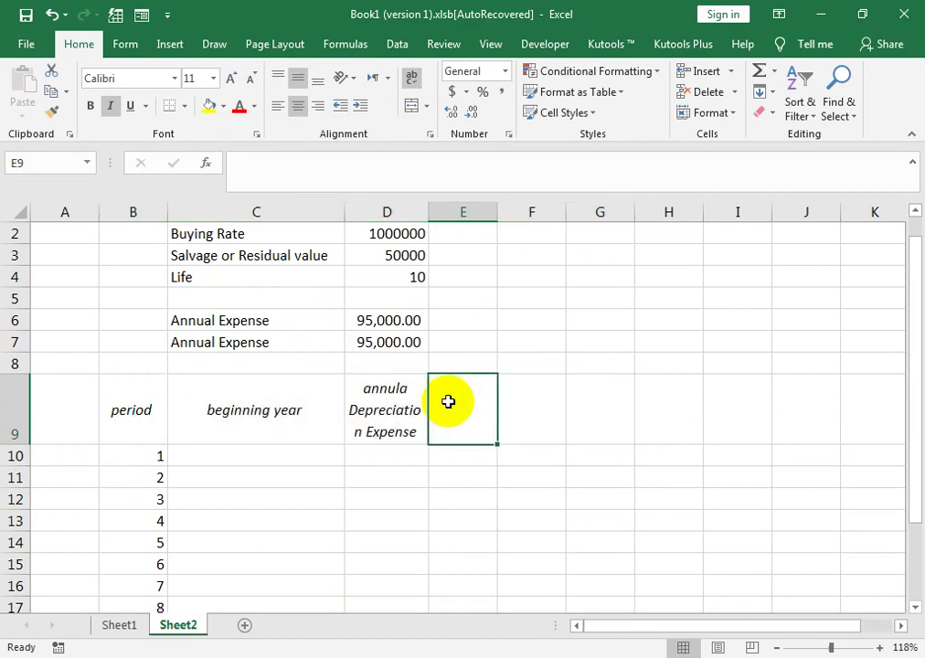
Add accumulated Expense in E9, widen columns D and E, and fix D9 to 'annual'.
text(accumulated E)
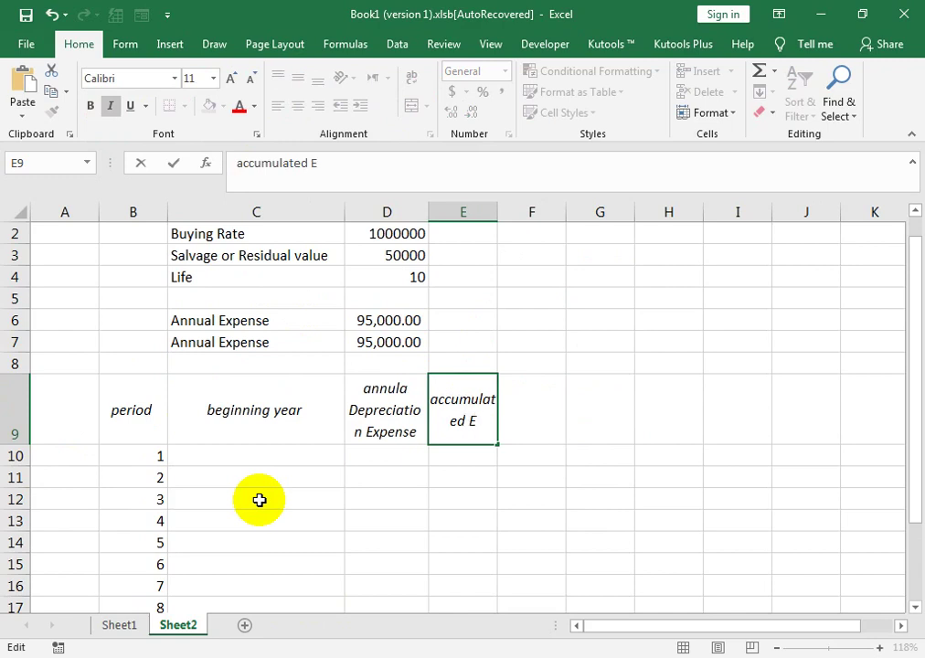
text(xpense)
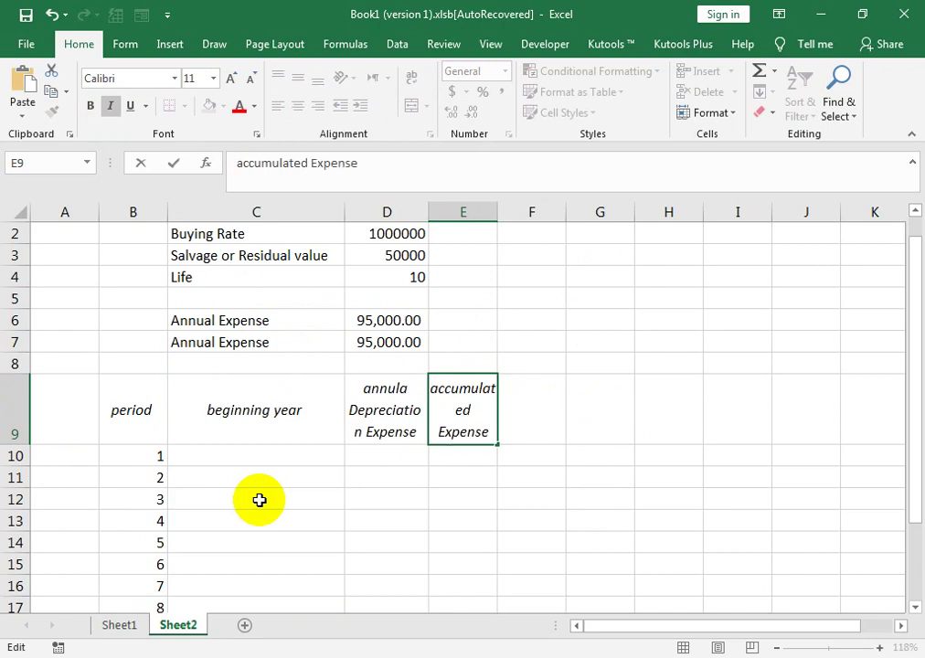
click(600, 396)
drag(498, 212, 515, 217)
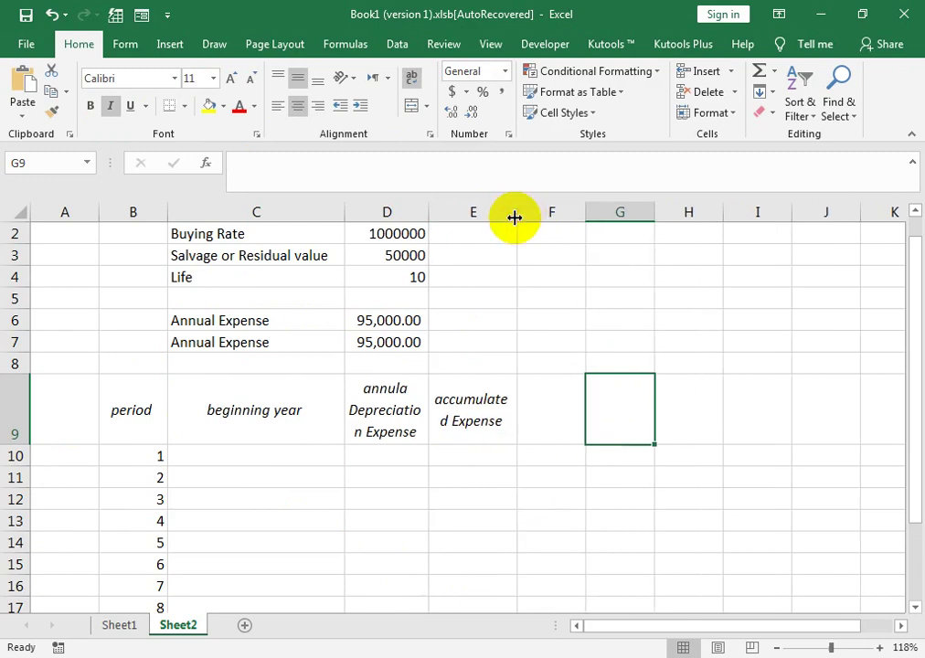
drag(428, 210, 447, 214)
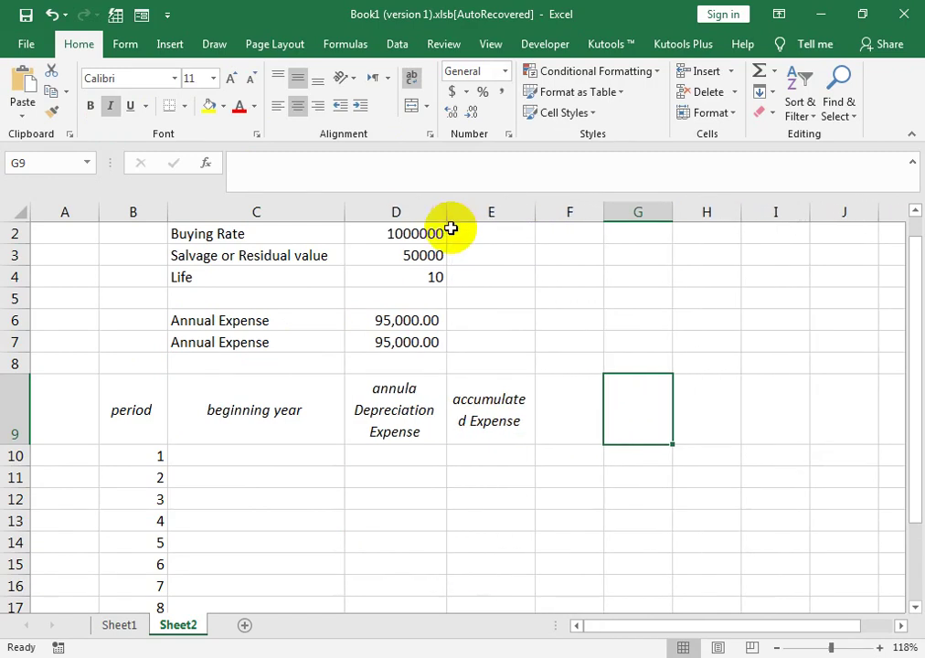
double_click(419, 384)
key(BackSpace)
key(BackSpace)
text(al)
click(480, 517)
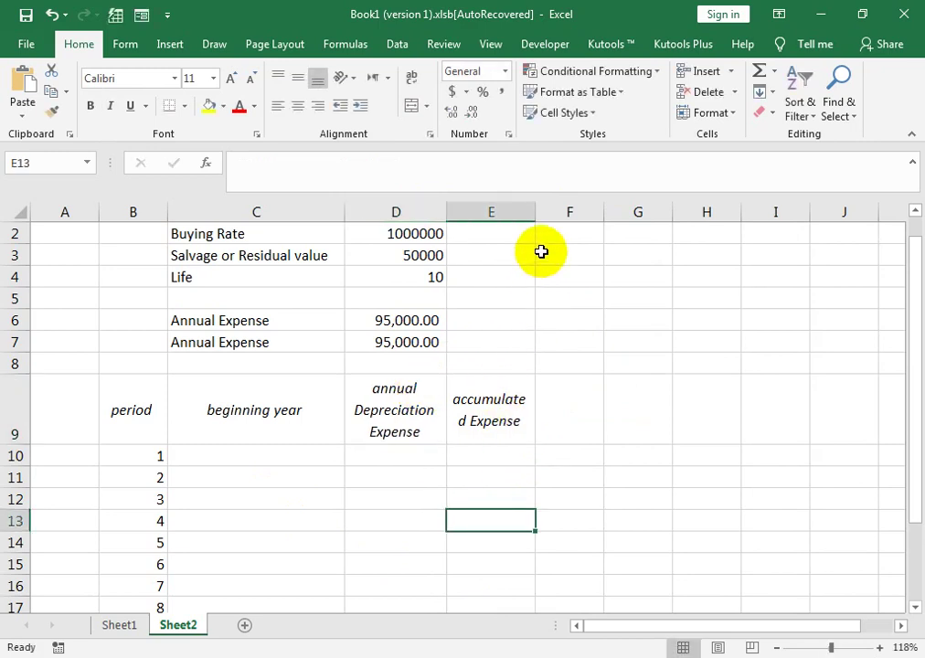
Widen column E further and add the Ending Year header in F9.
drag(537, 213, 549, 213)
click(589, 404)
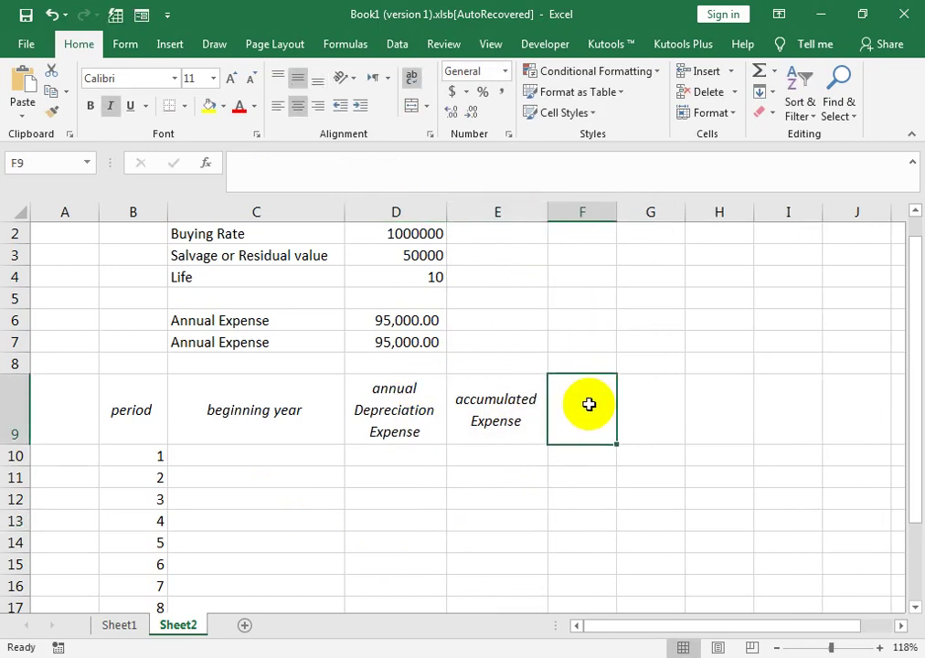
text(End)
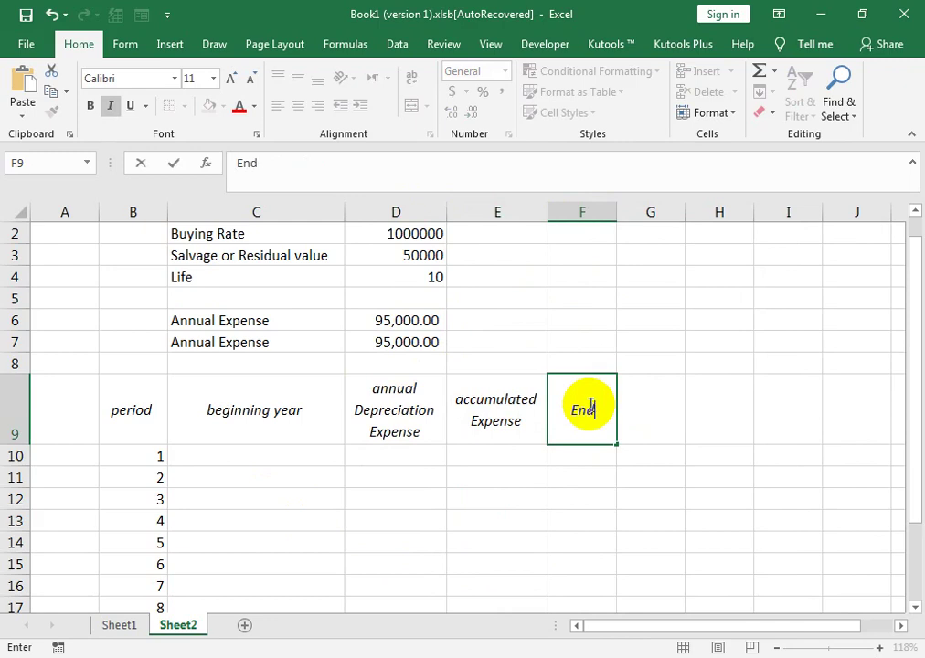
text(ing Year)
key(Return)
mouse_move(141, 395)
mouse_down()
mouse_move(576, 534)
mouse_move(573, 588)
mouse_up()
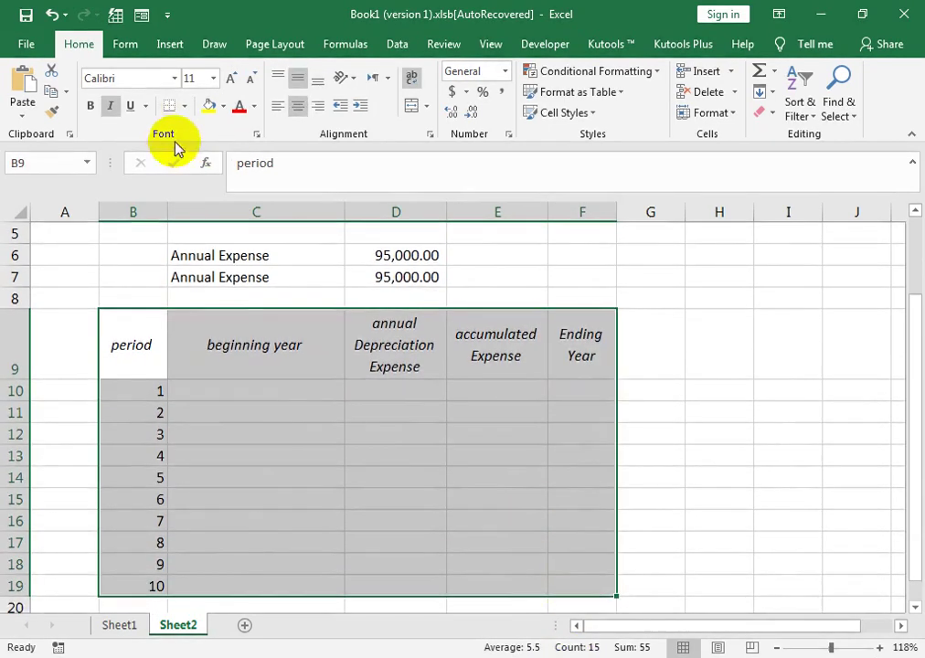
Apply All Borders to the depreciation table B9:F19.
click(184, 106)
click(228, 261)
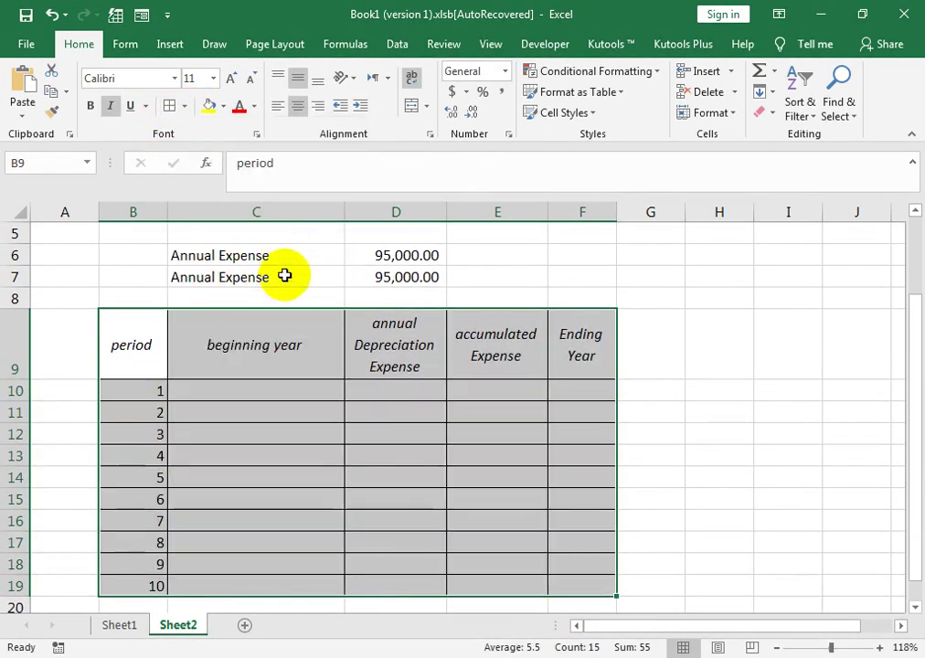
click(126, 341)
Give the header row B9:F9 a thick outline and a bottom border.
drag(120, 340, 553, 325)
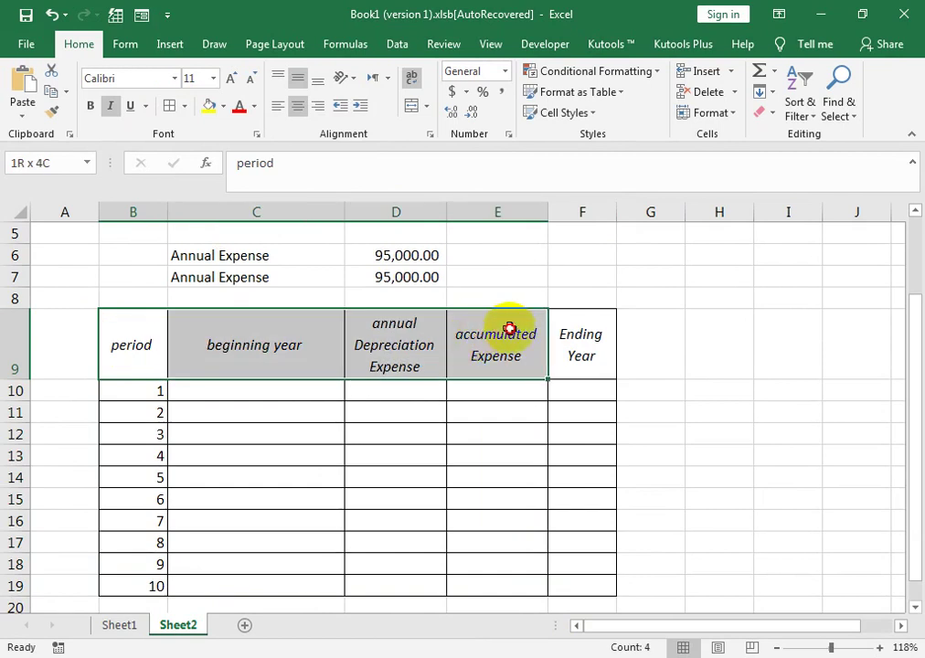
click(184, 106)
click(178, 303)
click(380, 445)
drag(151, 337, 564, 342)
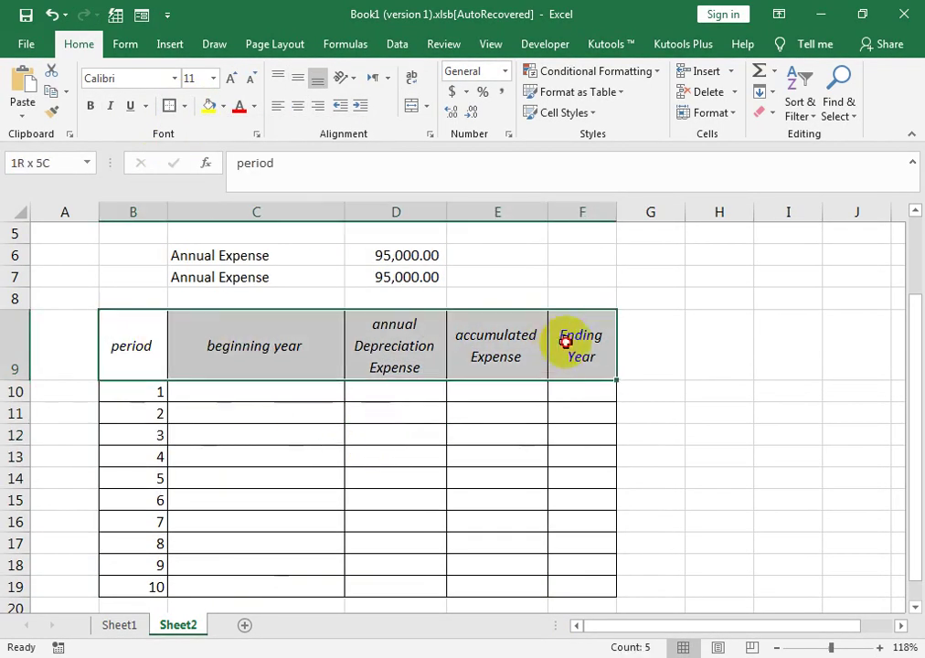
click(182, 110)
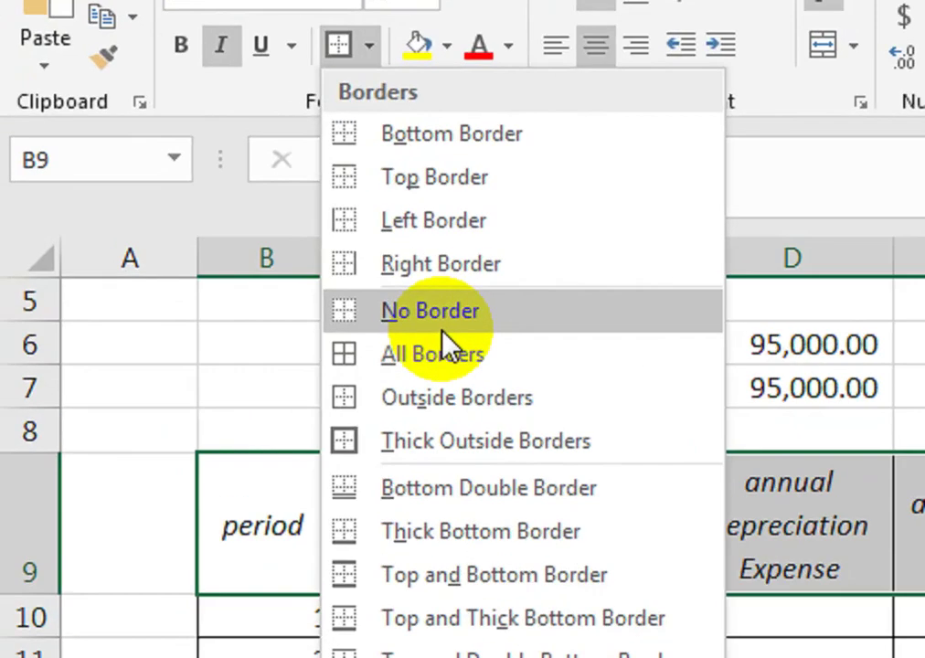
click(443, 331)
click(256, 353)
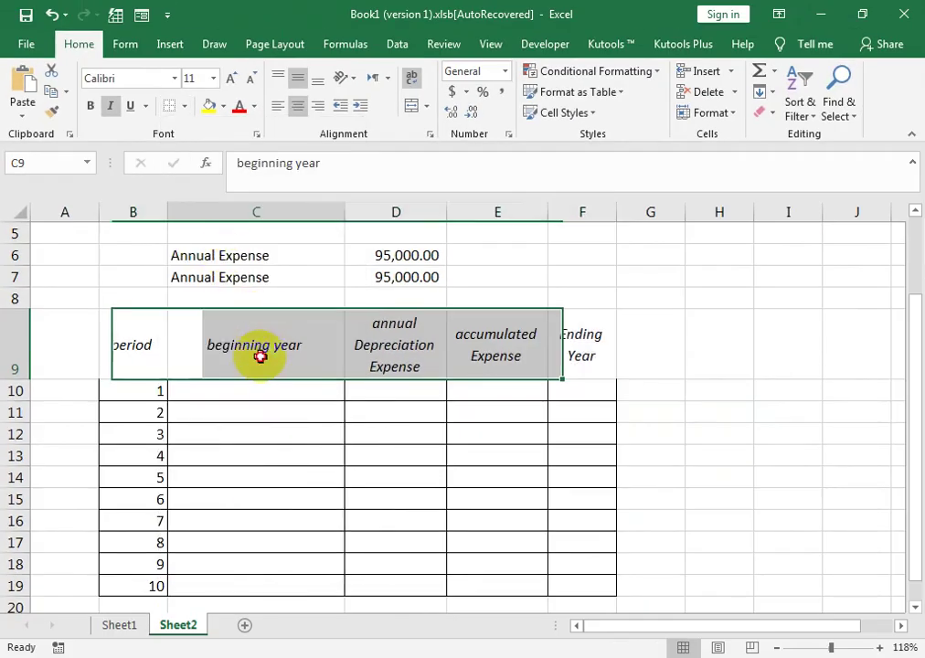
drag(145, 330, 600, 352)
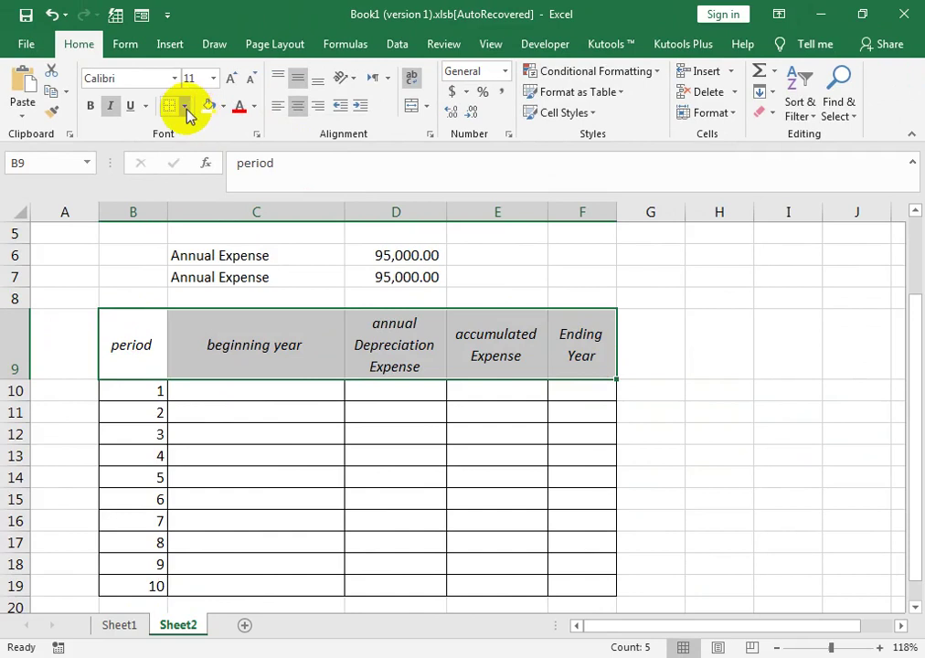
click(184, 107)
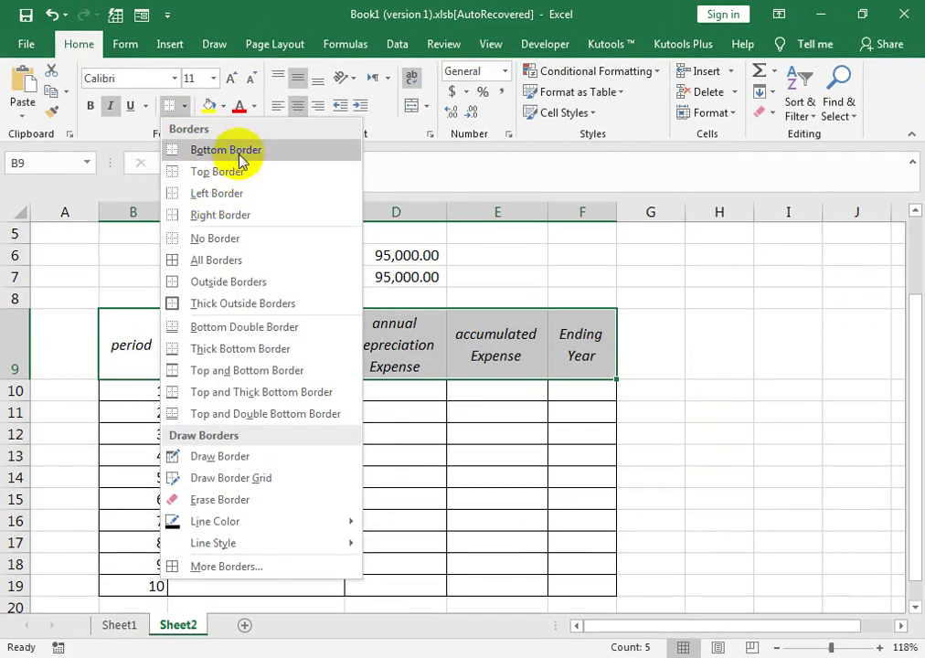
click(217, 150)
Apply another border style to header row B9:F9 and make its text bold.
click(222, 394)
drag(140, 350, 582, 340)
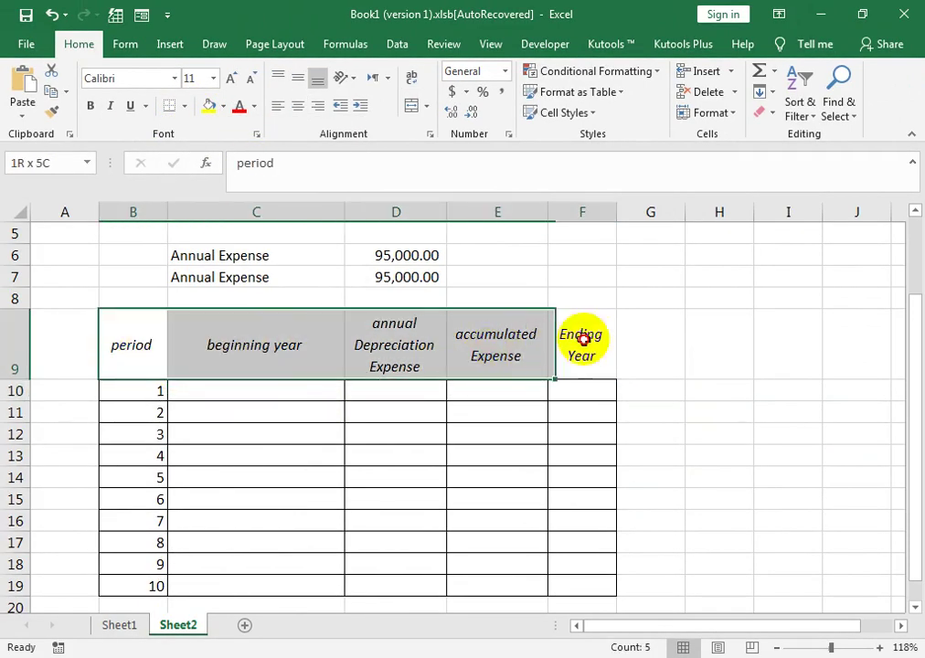
click(187, 107)
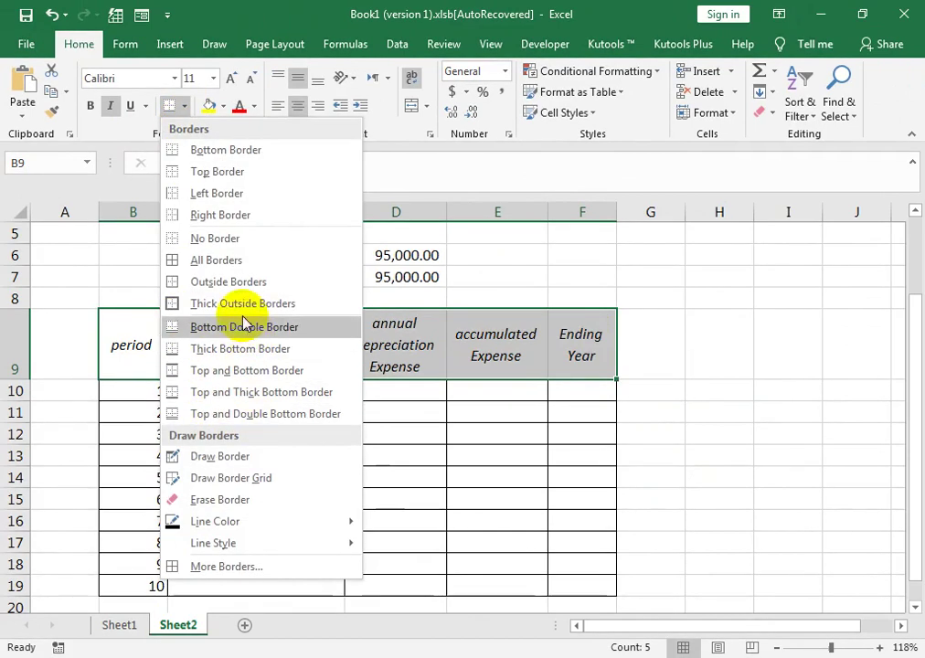
click(245, 195)
click(359, 454)
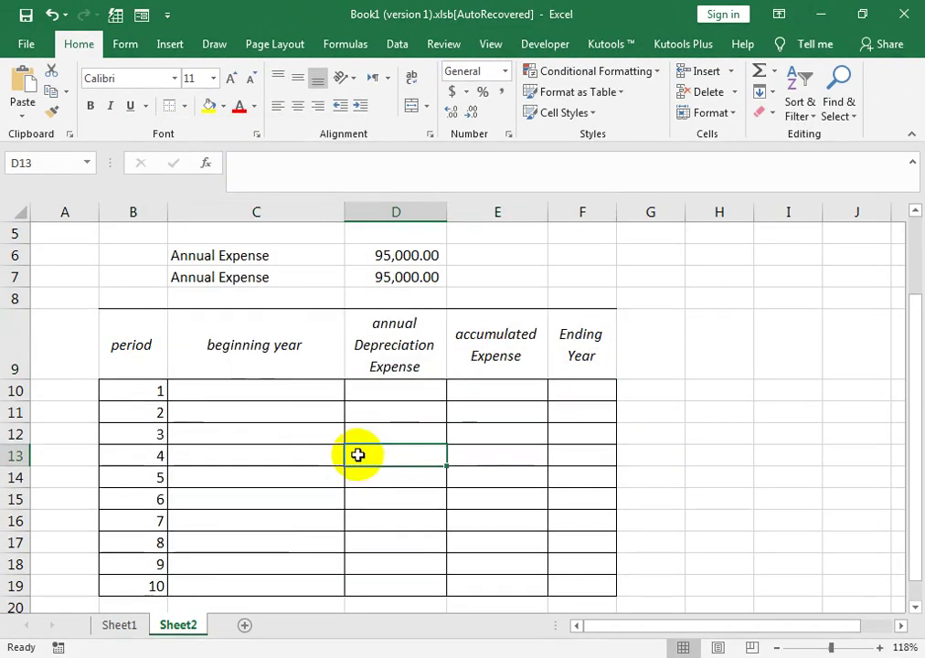
drag(139, 356, 588, 345)
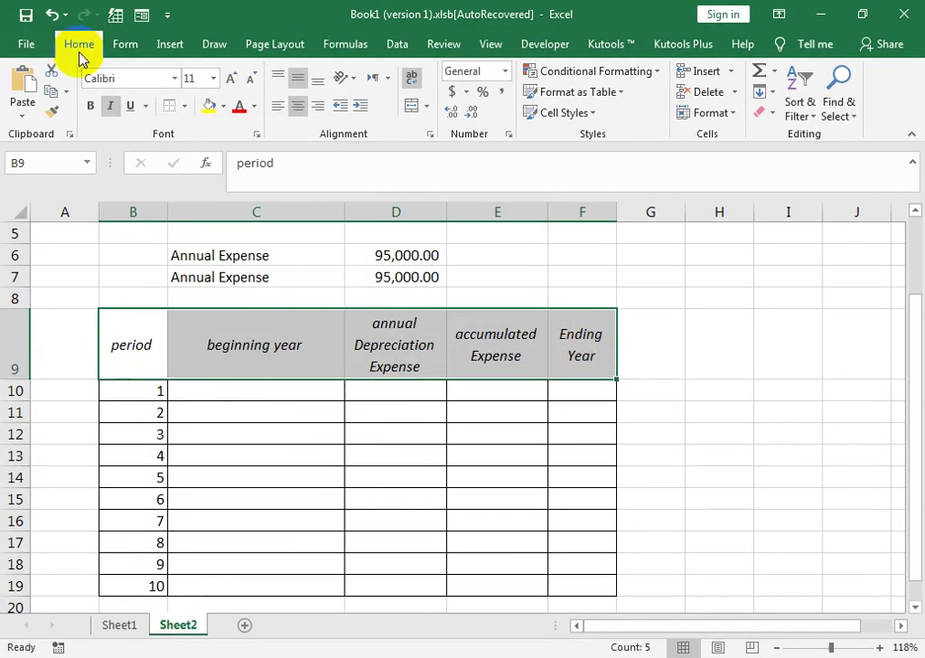
click(90, 107)
click(534, 439)
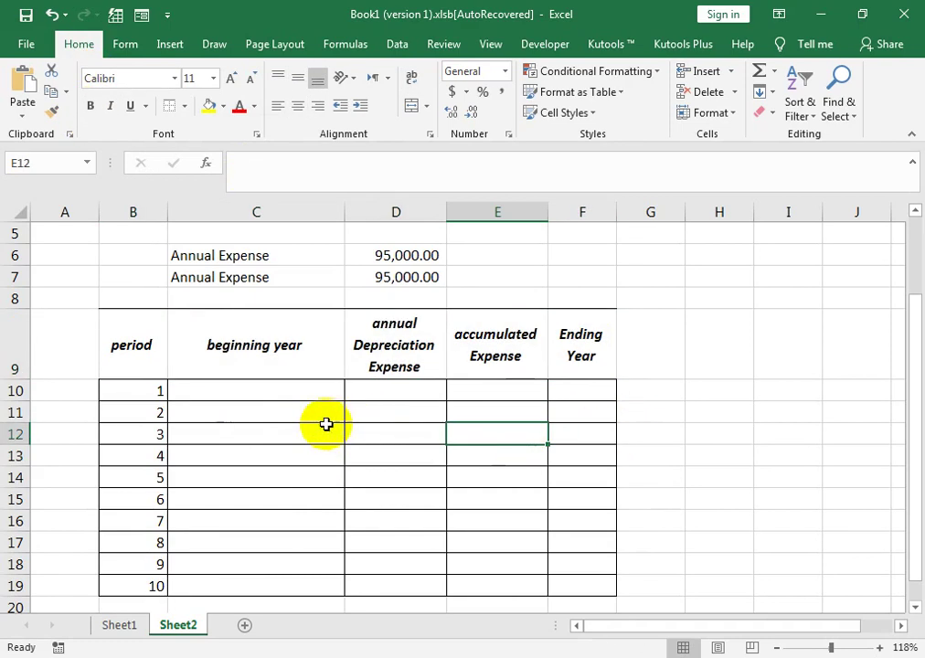
click(287, 394)
Enter =D2 in C10 so period 1 begins at 1000000.
scroll(290, 404, up, 1)
scroll(291, 404, up, 1)
scroll(311, 452, up, 1)
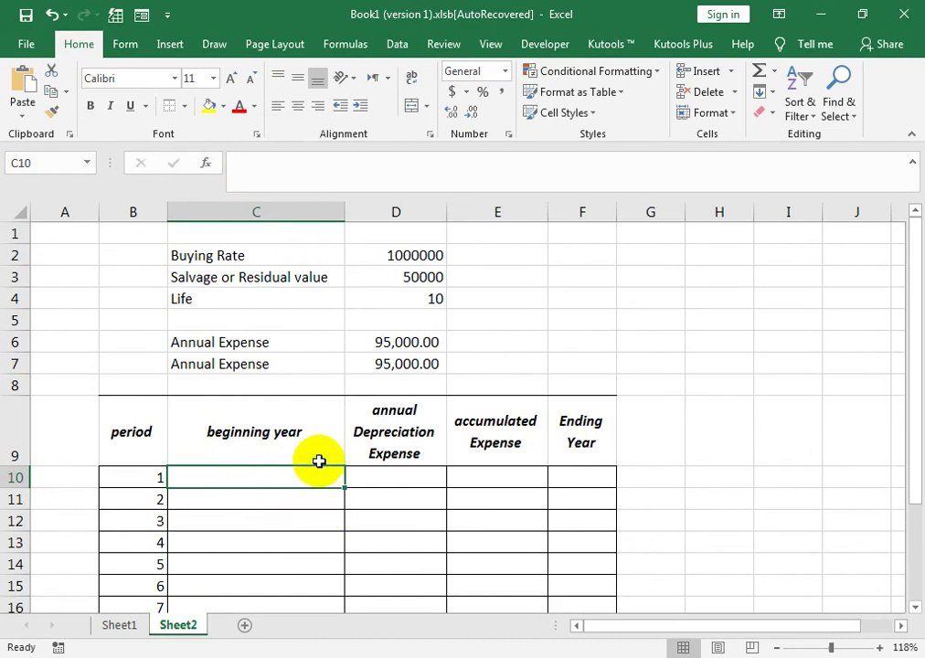
text(=)
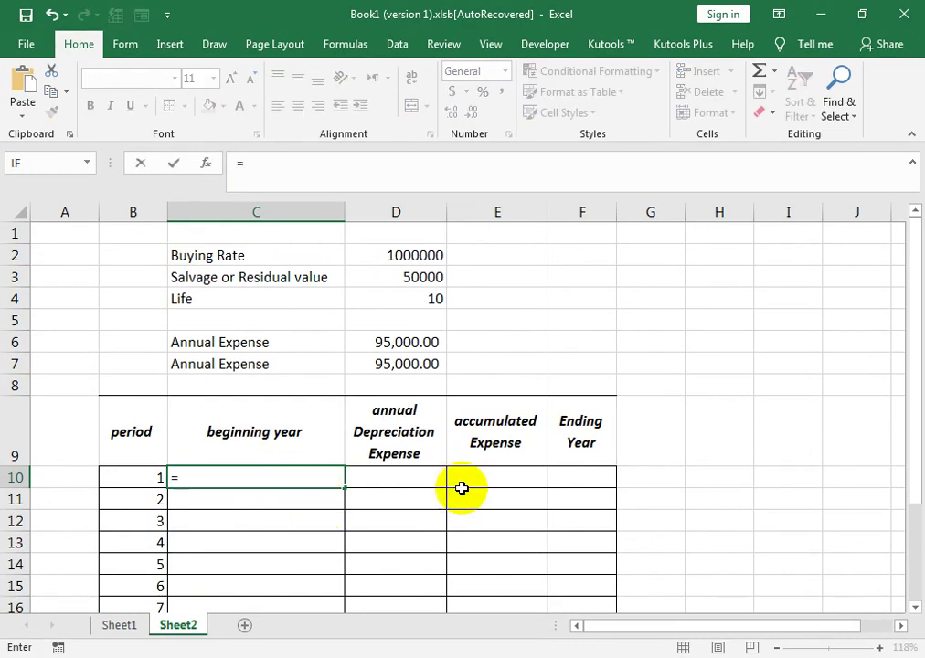
click(388, 256)
key(Return)
Enter =$D$6 in D10 and fill 95,000.00 down through period 10.
click(421, 479)
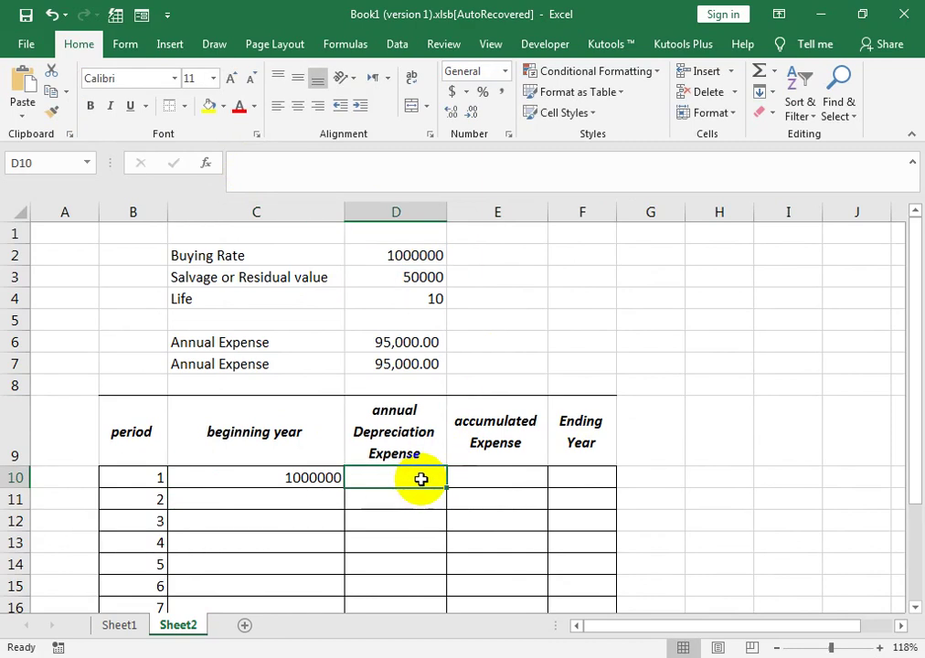
text(=)
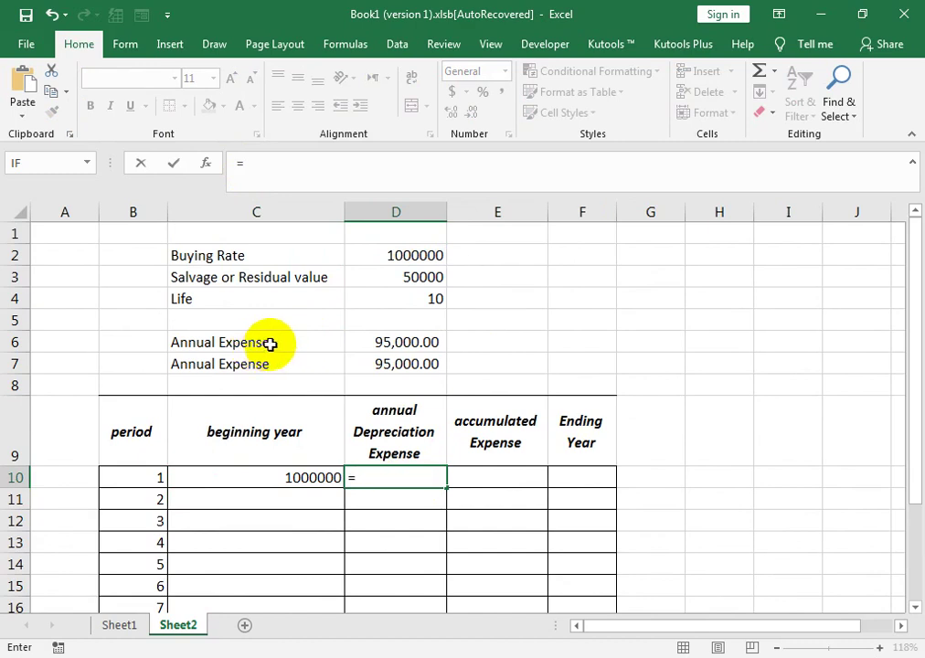
click(383, 343)
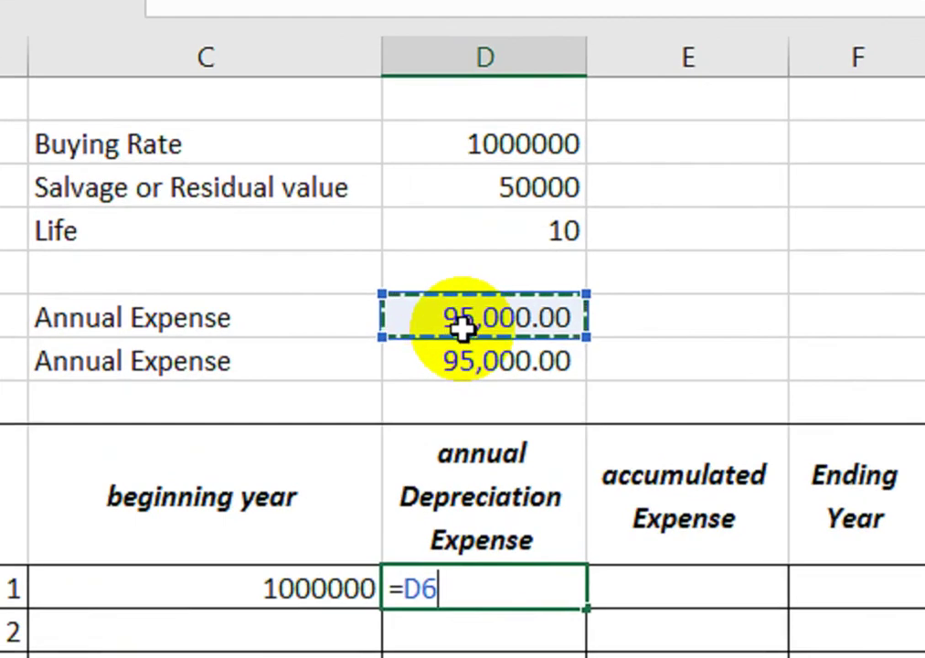
key(F4)
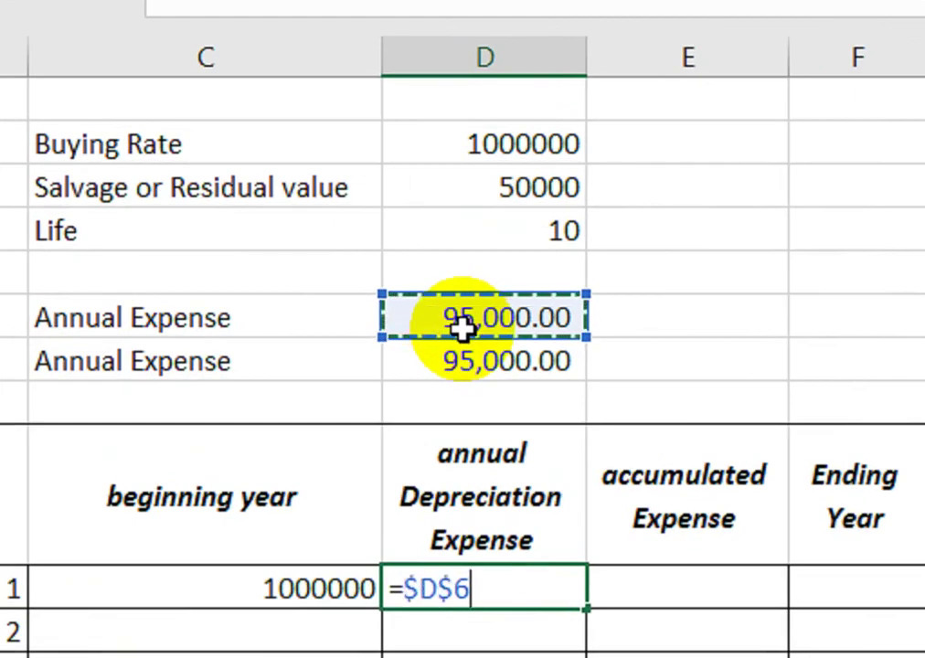
key(Return)
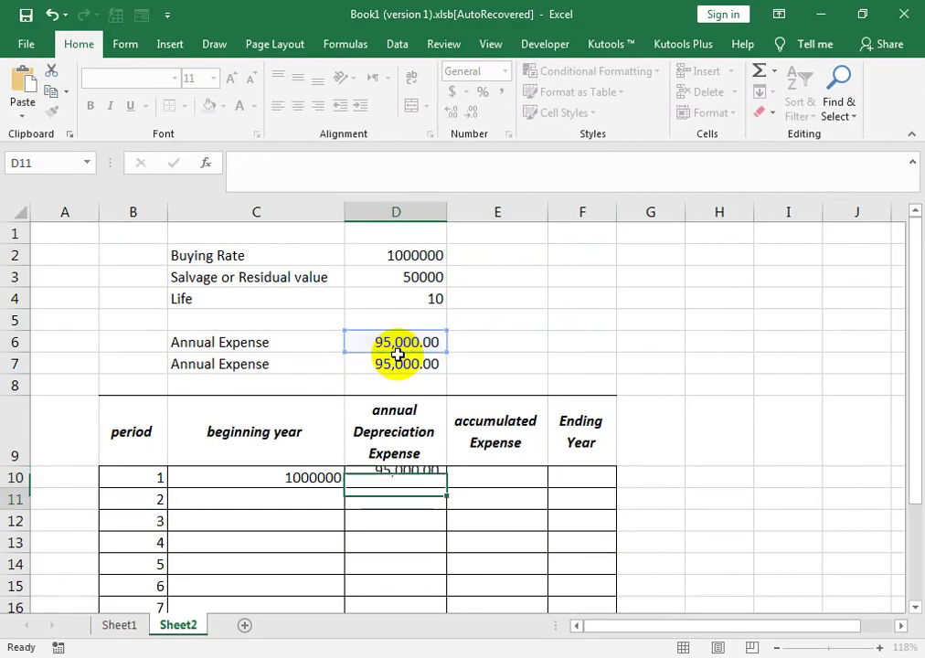
click(431, 476)
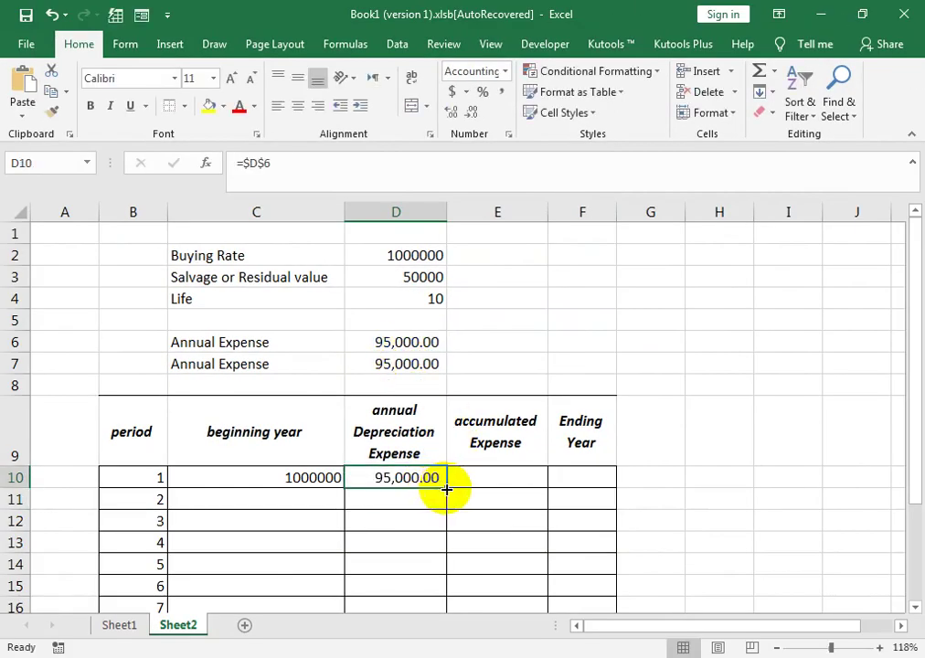
double_click(446, 488)
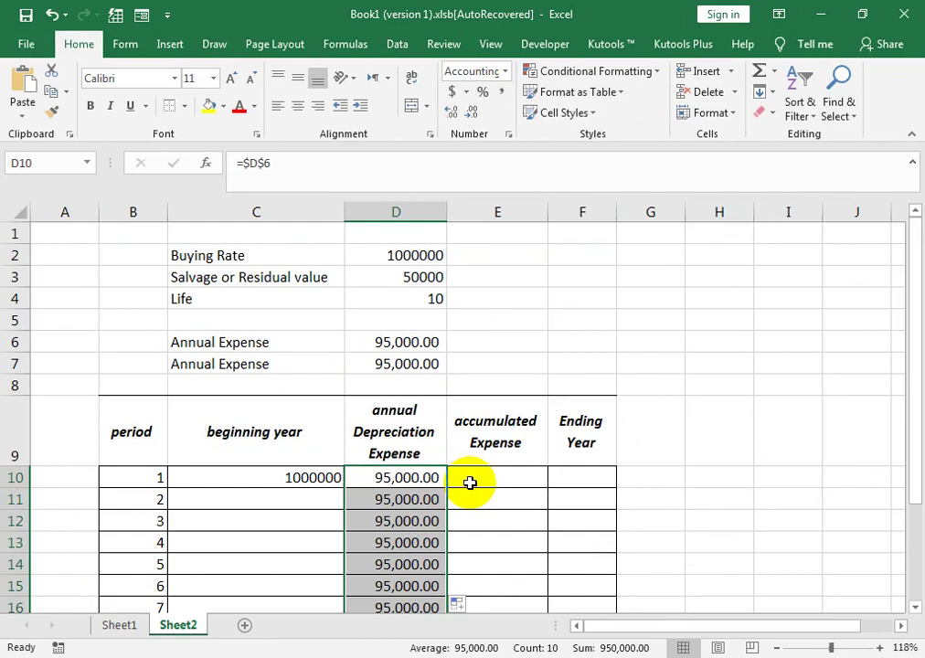
Enter =D10 in E10 and =E10+D11 in E11, filling the running total down to E19.
click(469, 482)
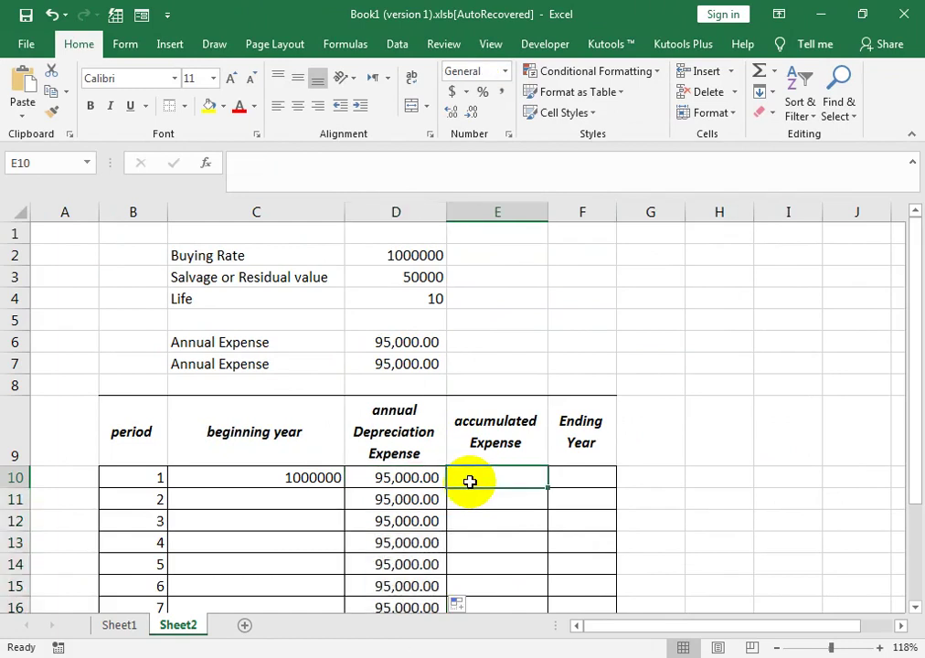
text(=)
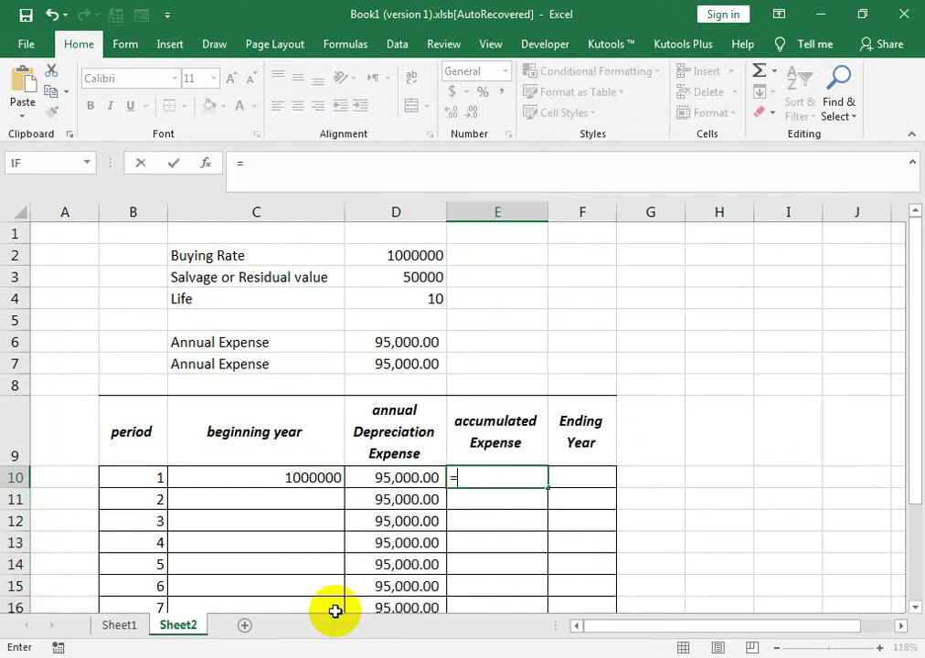
key(Left)
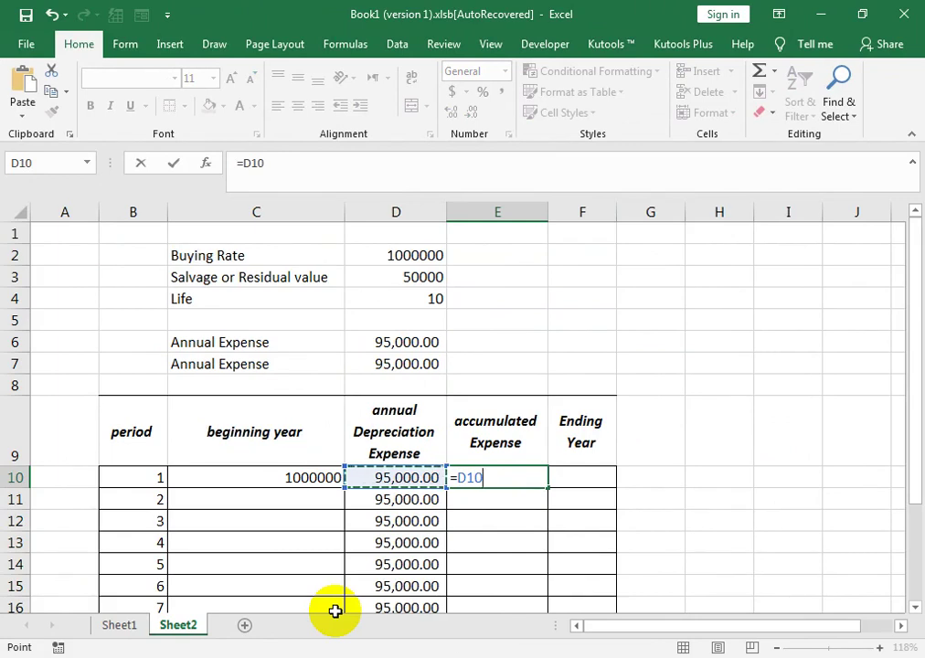
key(Return)
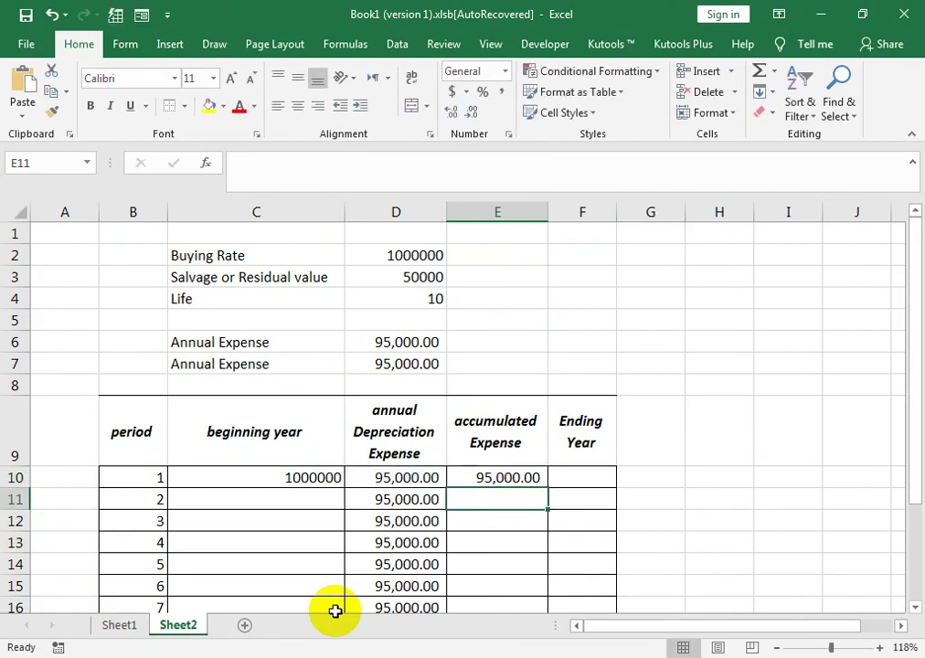
text(=)
key(Up)
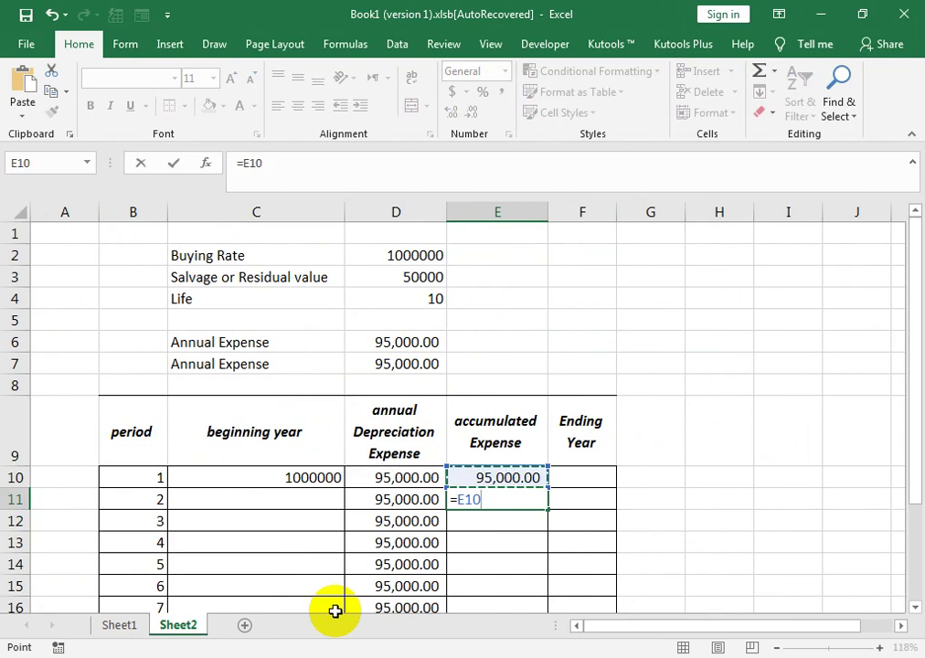
key(Left)
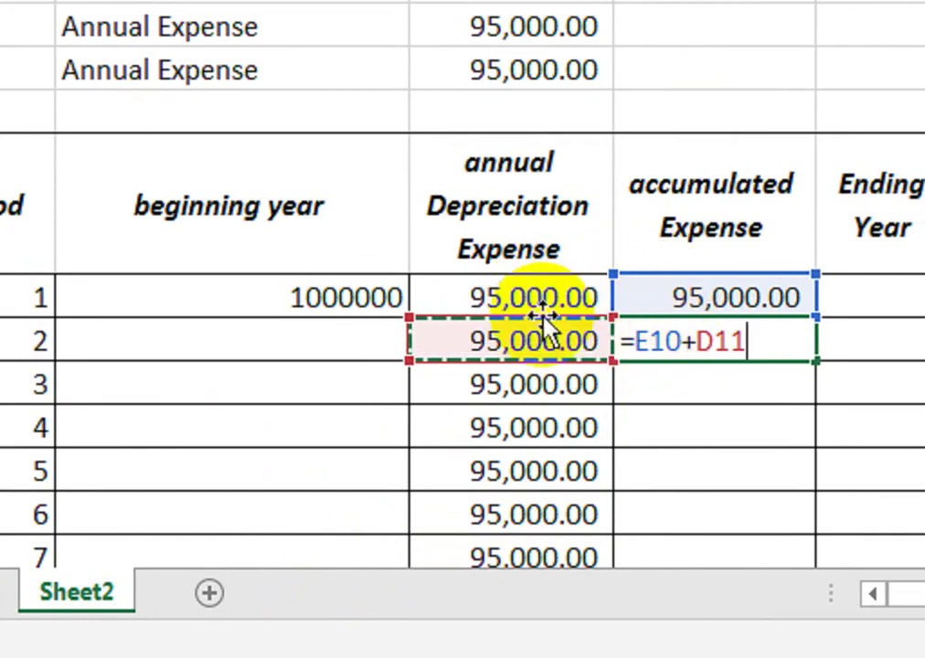
key(Return)
click(541, 444)
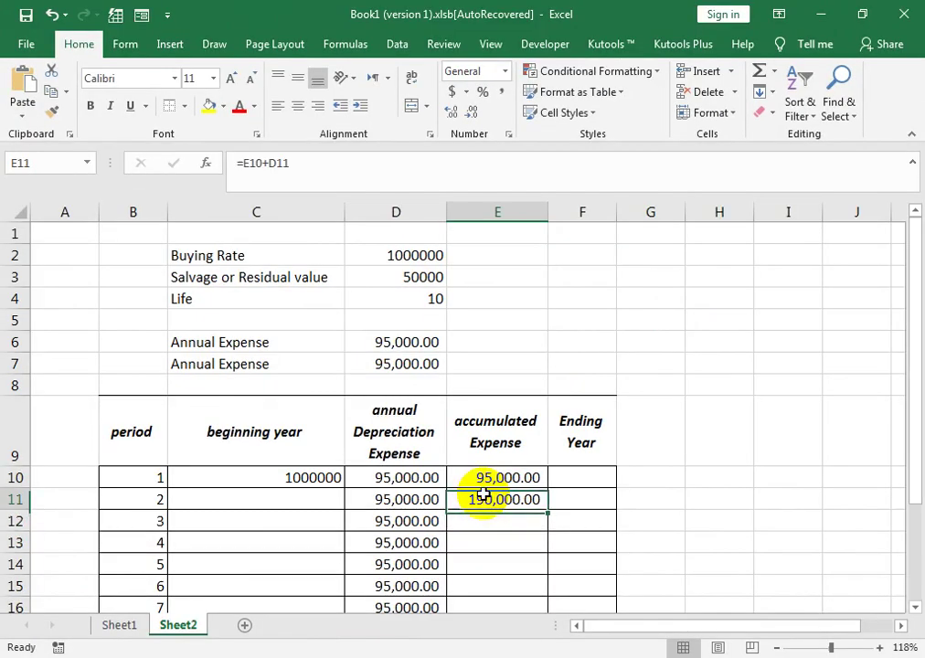
drag(546, 509, 541, 596)
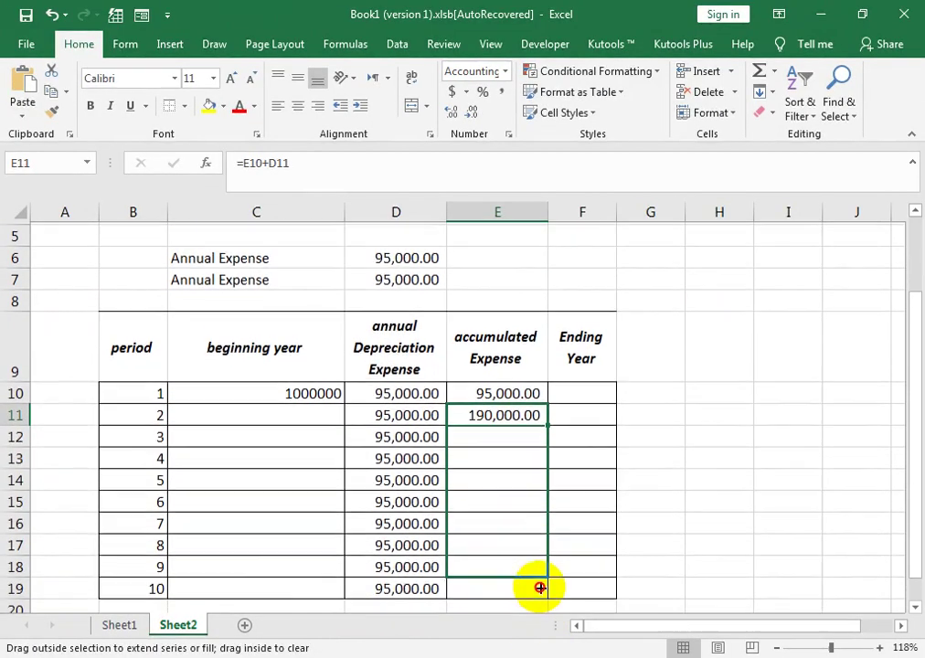
Enter =C10-E10 in F10, fill it down to F19 and autofit column F.
click(571, 392)
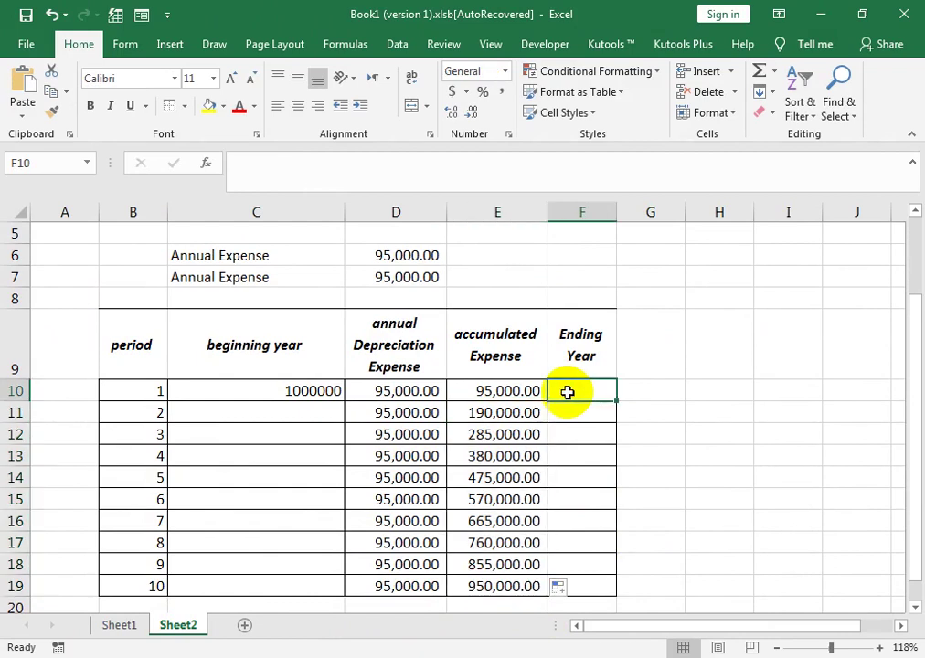
text(=)
key(Left)
key(Left)
key(Left)
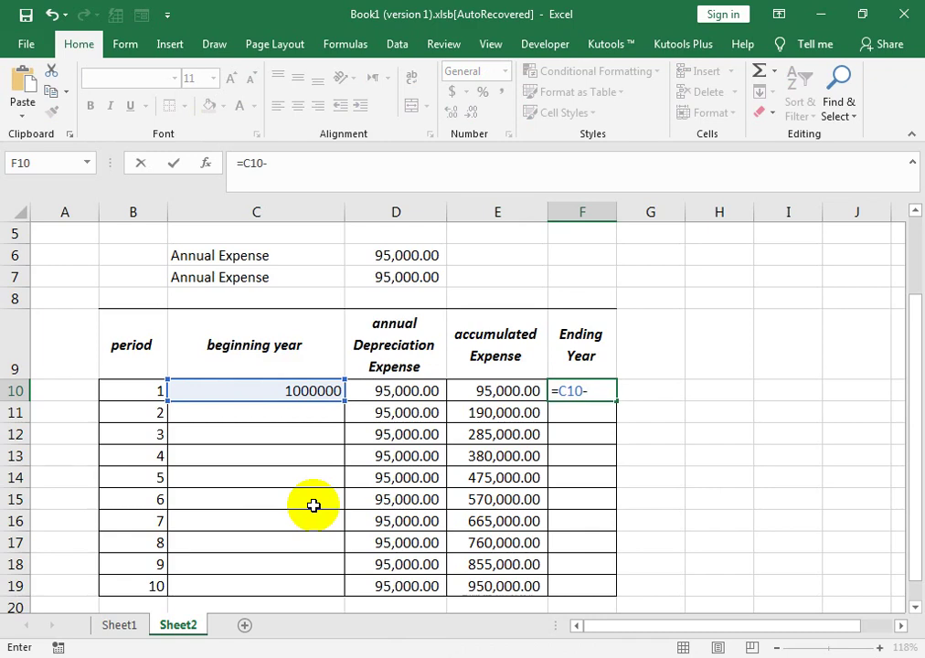
key(Left)
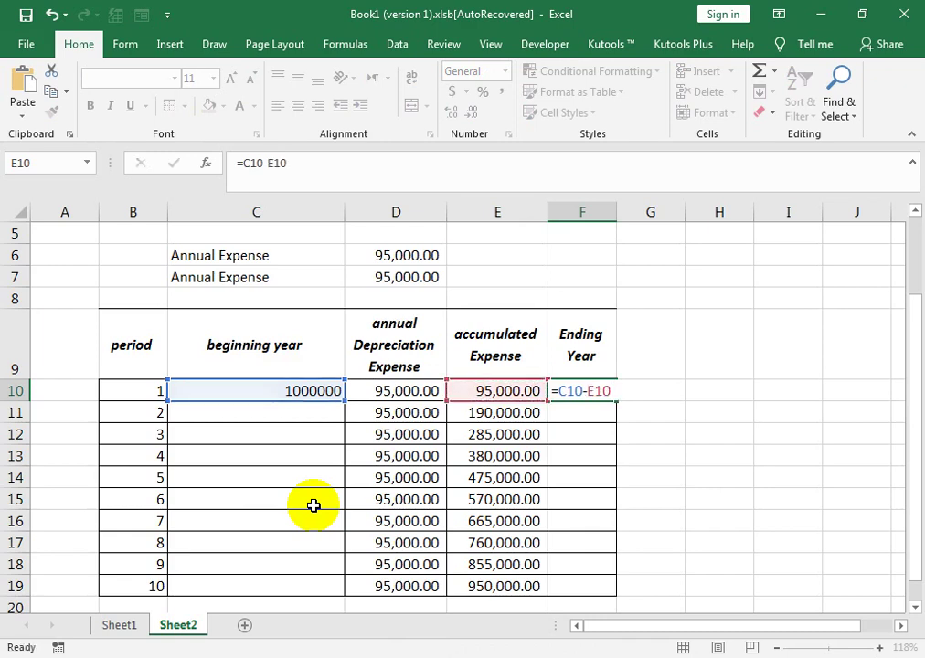
key(Return)
click(611, 393)
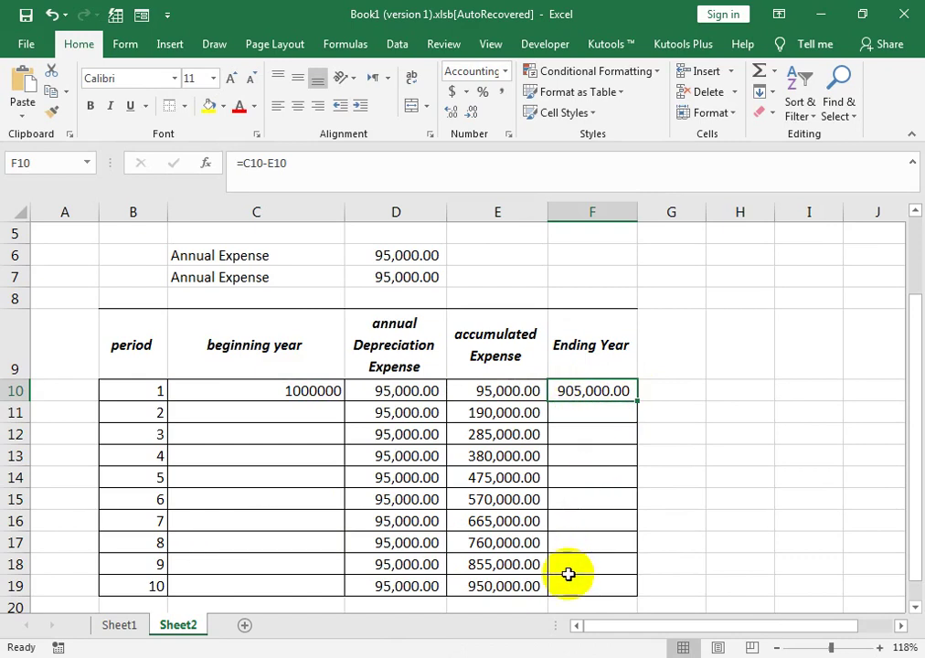
drag(639, 402, 618, 590)
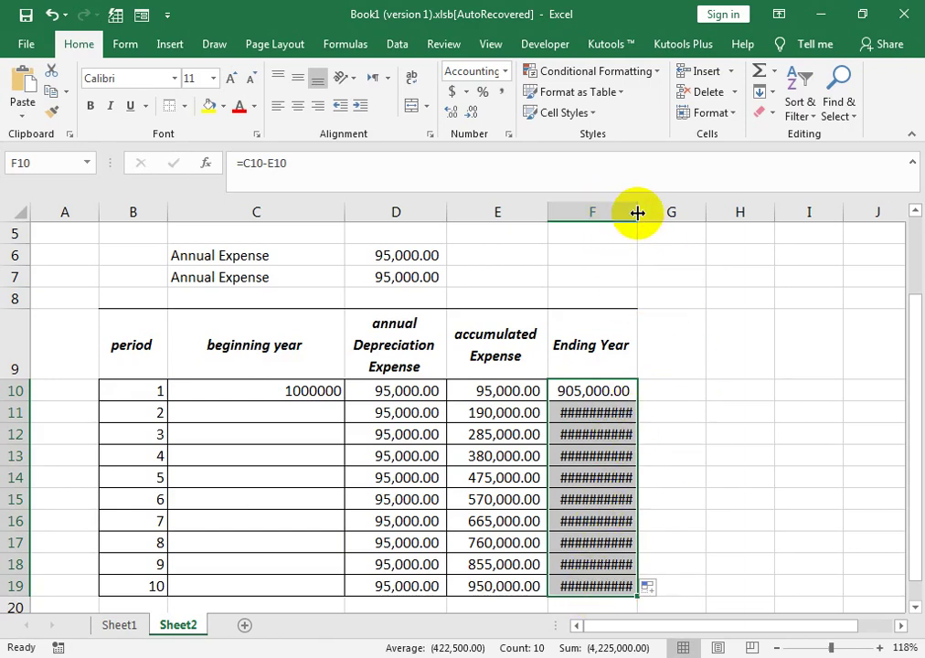
double_click(637, 212)
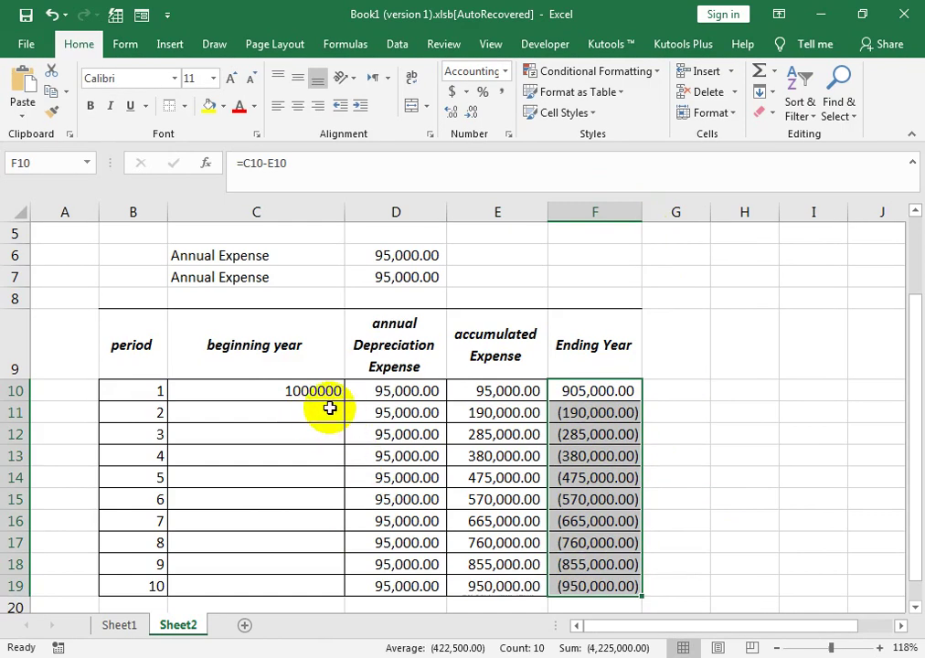
Try =F10 in C11 filled down to period 10, then undo the widening and the fill.
click(330, 409)
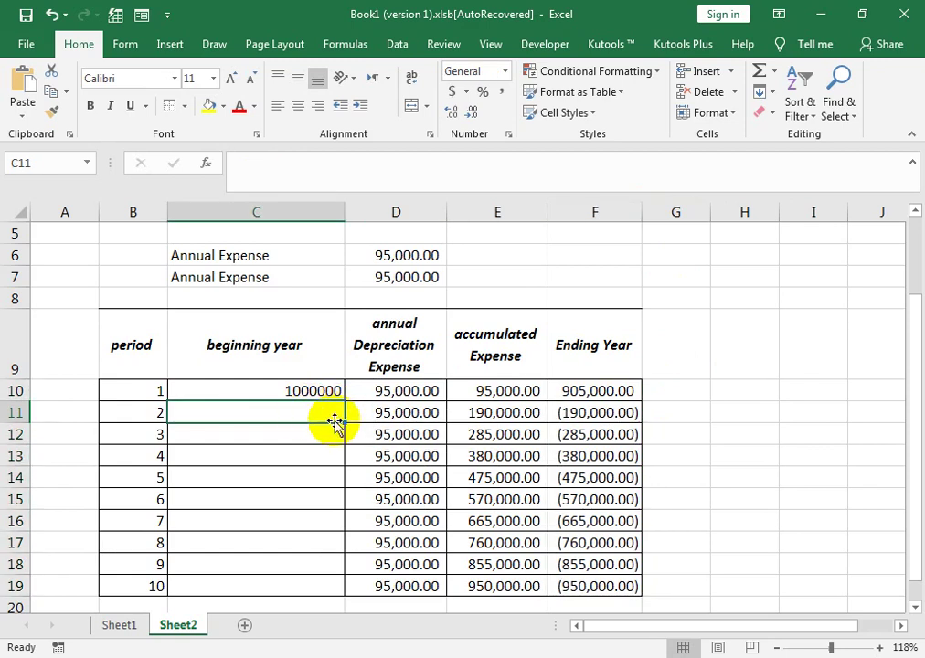
text(=)
click(582, 393)
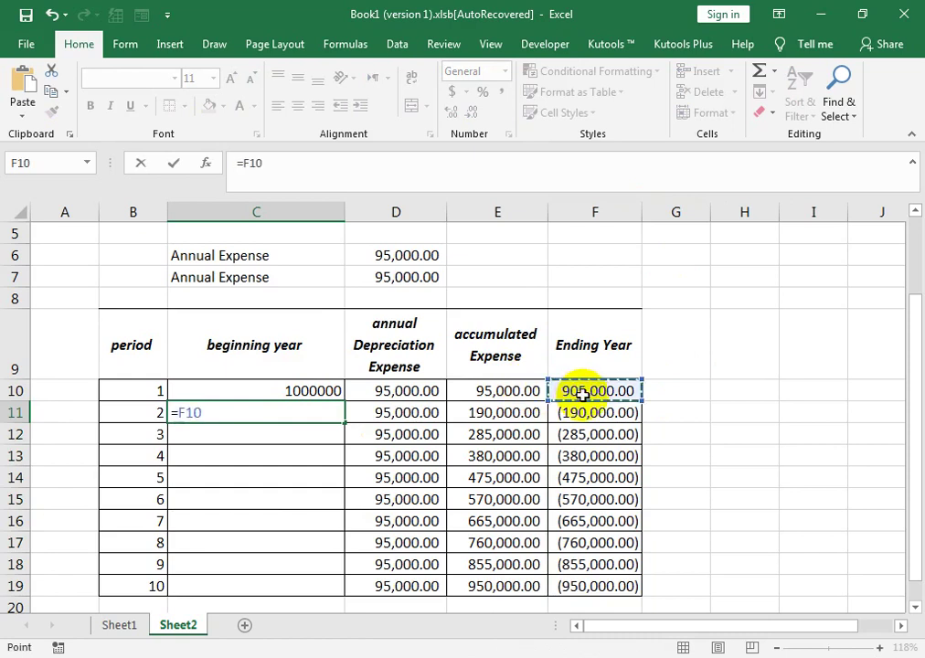
key(Return)
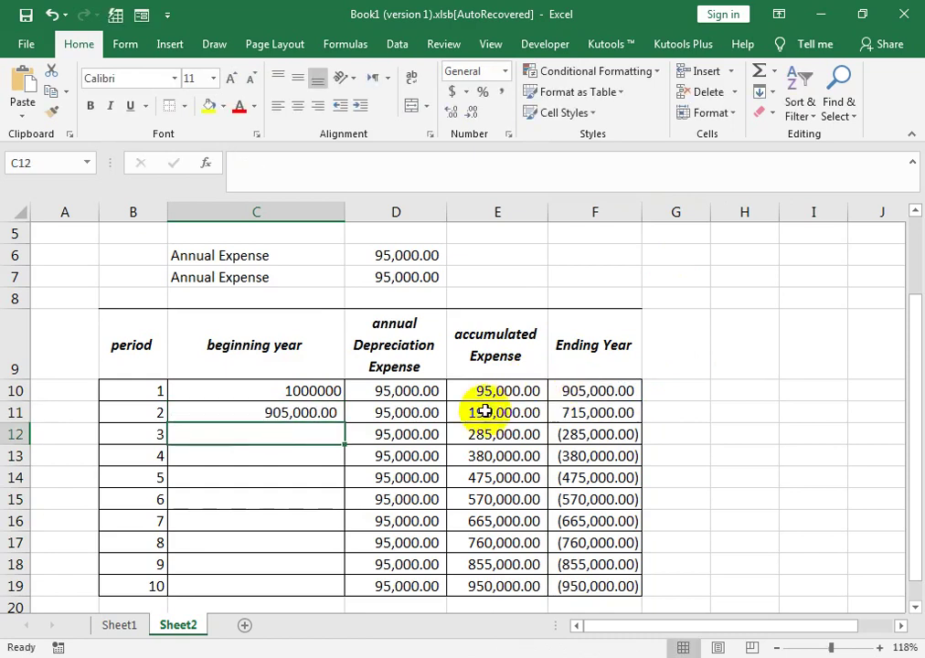
click(340, 418)
drag(343, 424, 352, 589)
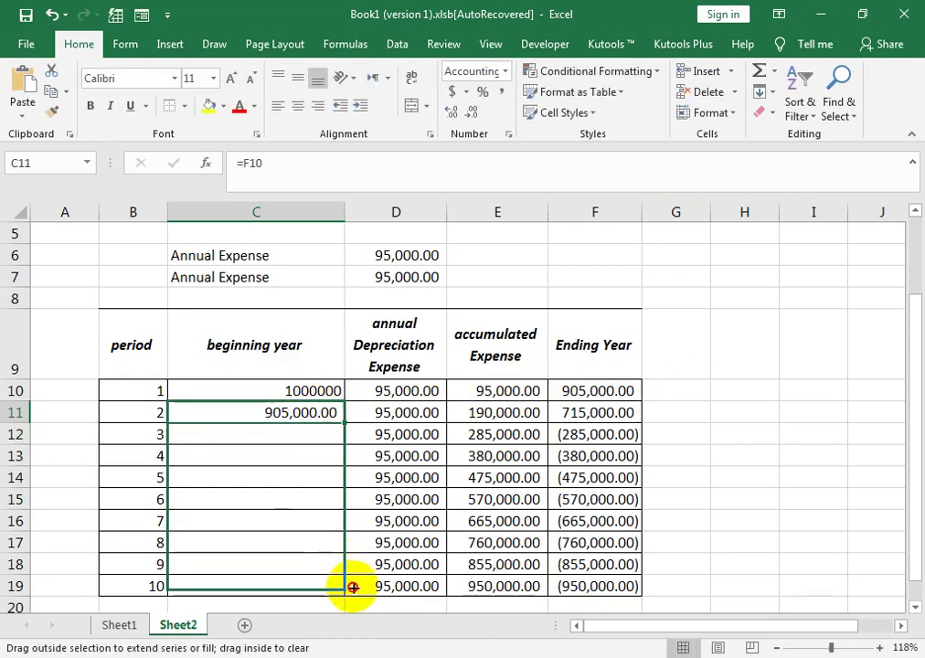
double_click(642, 210)
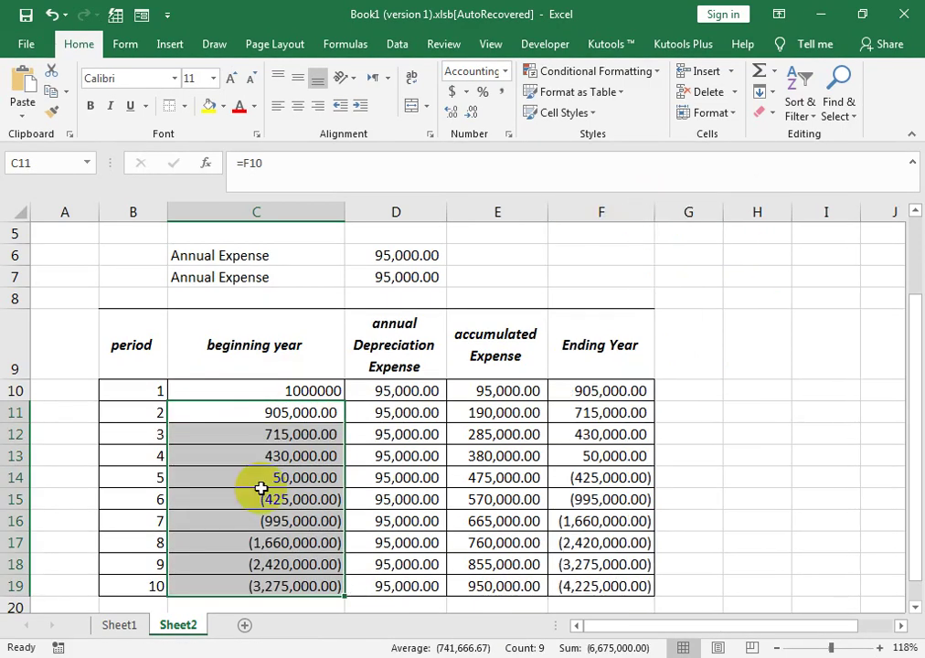
key(ctrl+z)
key(ctrl+z)
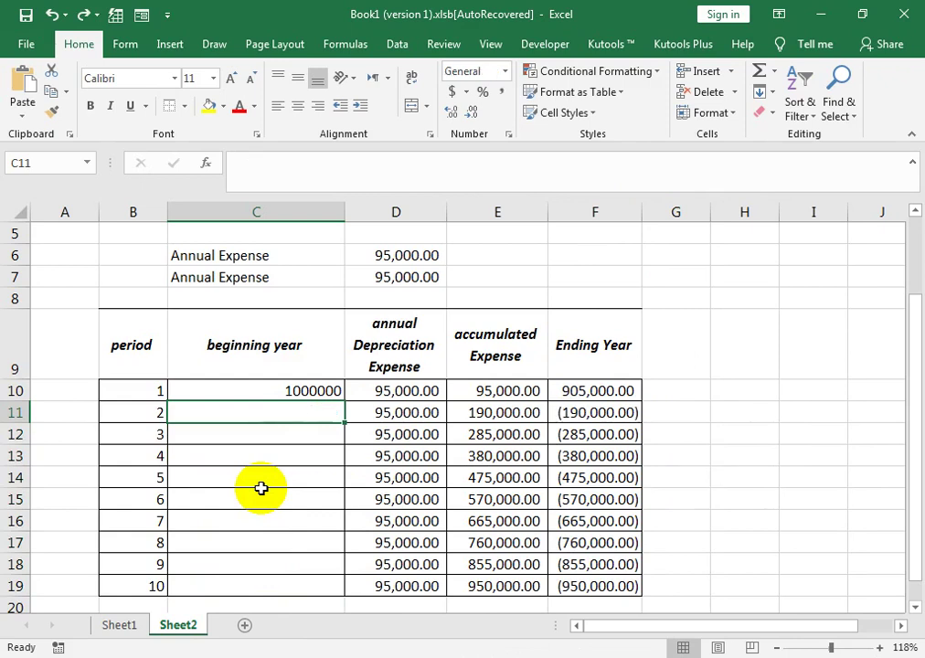
key(ctrl+z)
key(ctrl+z)
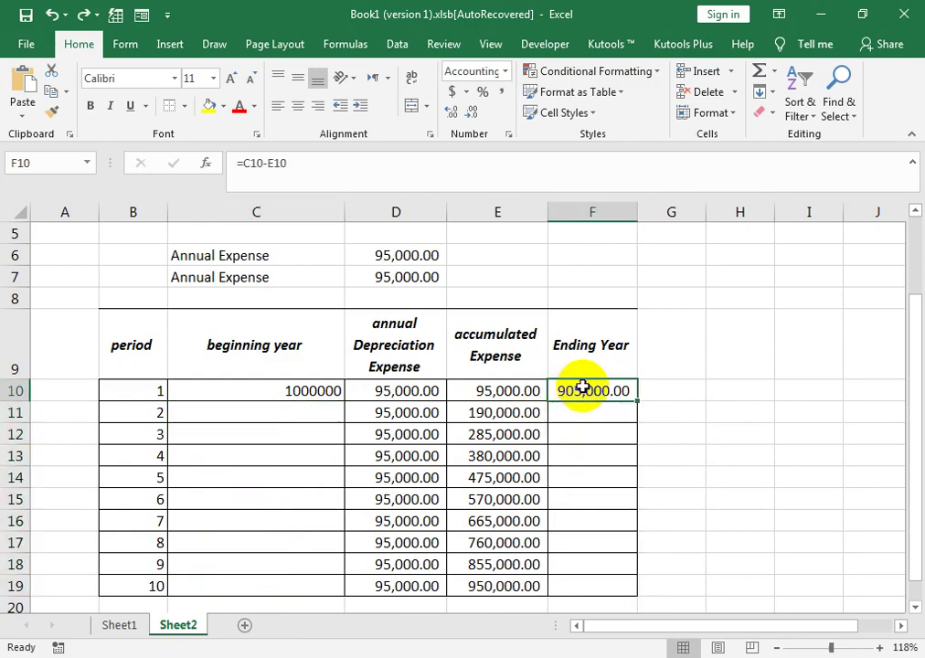
Correct F10 to =C10-D10 and fill it down to F19.
double_click(583, 387)
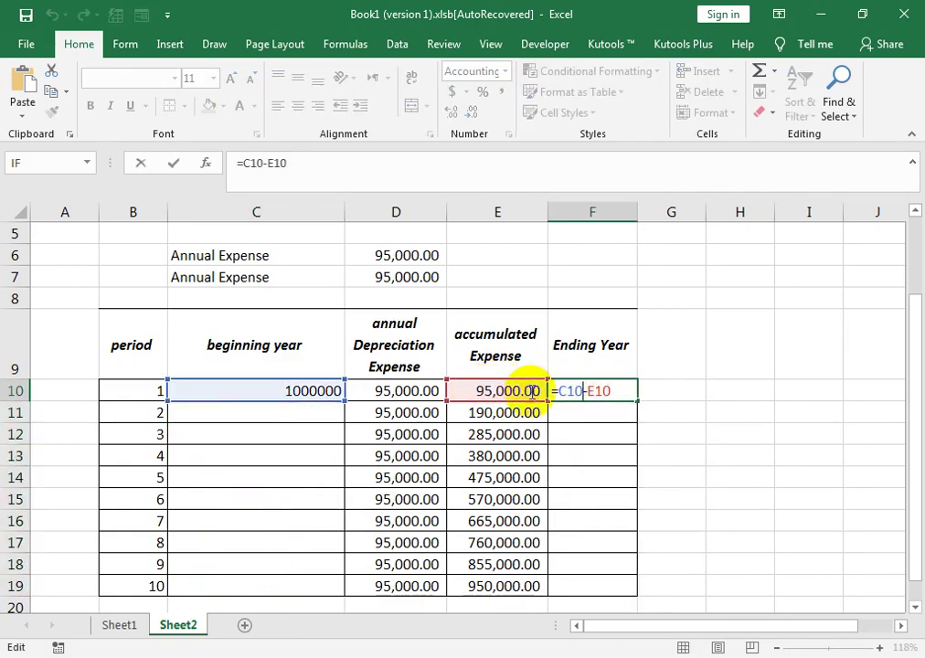
drag(611, 390, 560, 393)
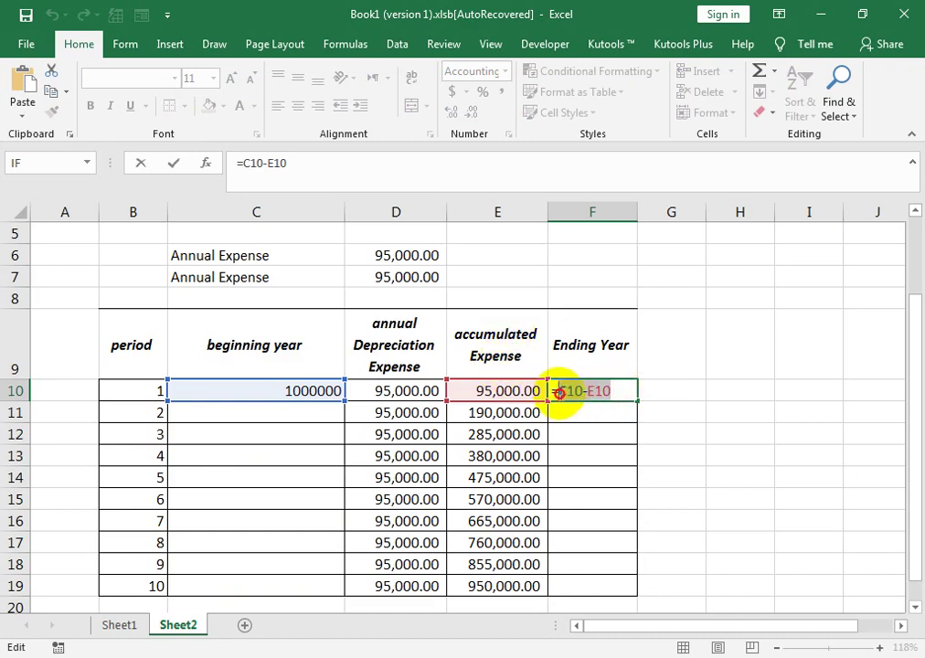
key(BackSpace)
click(319, 399)
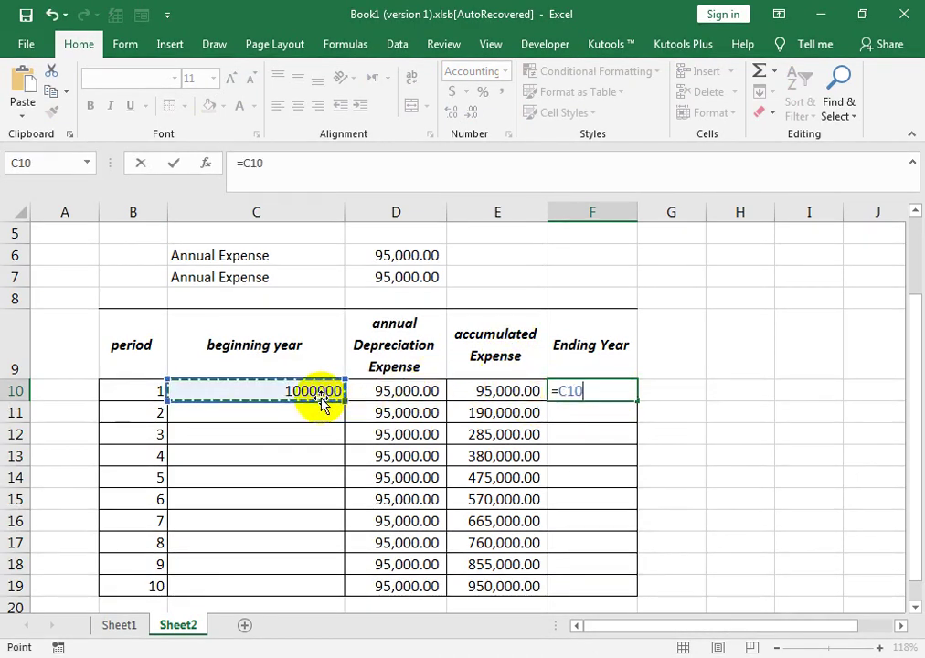
text(-)
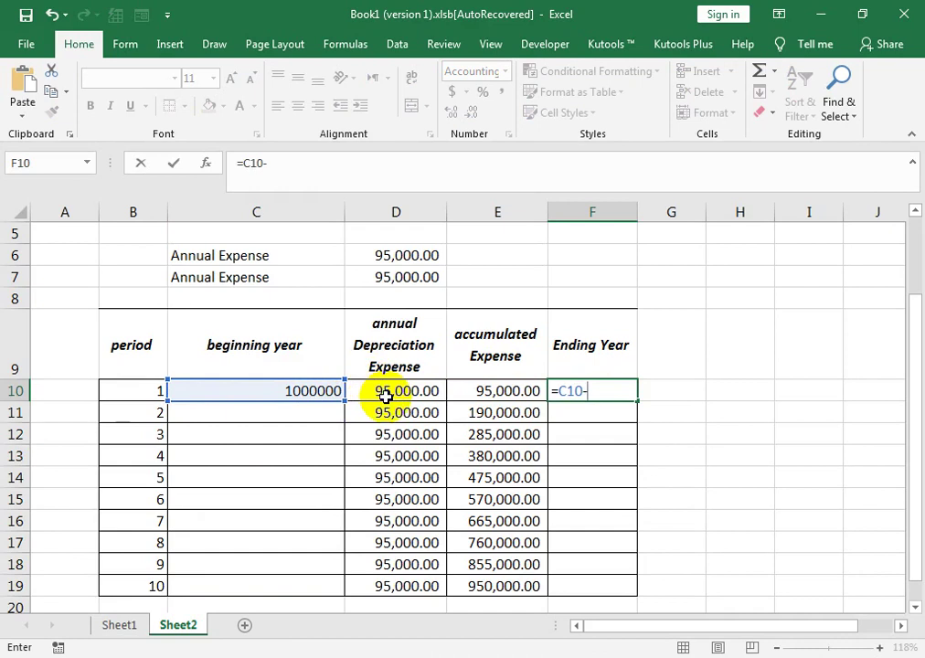
click(390, 388)
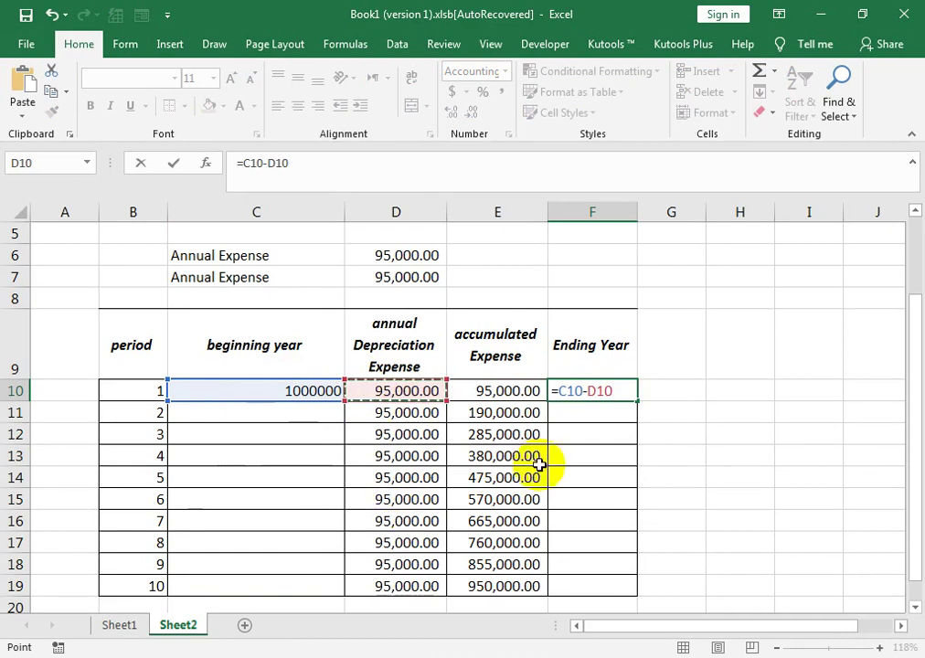
key(Return)
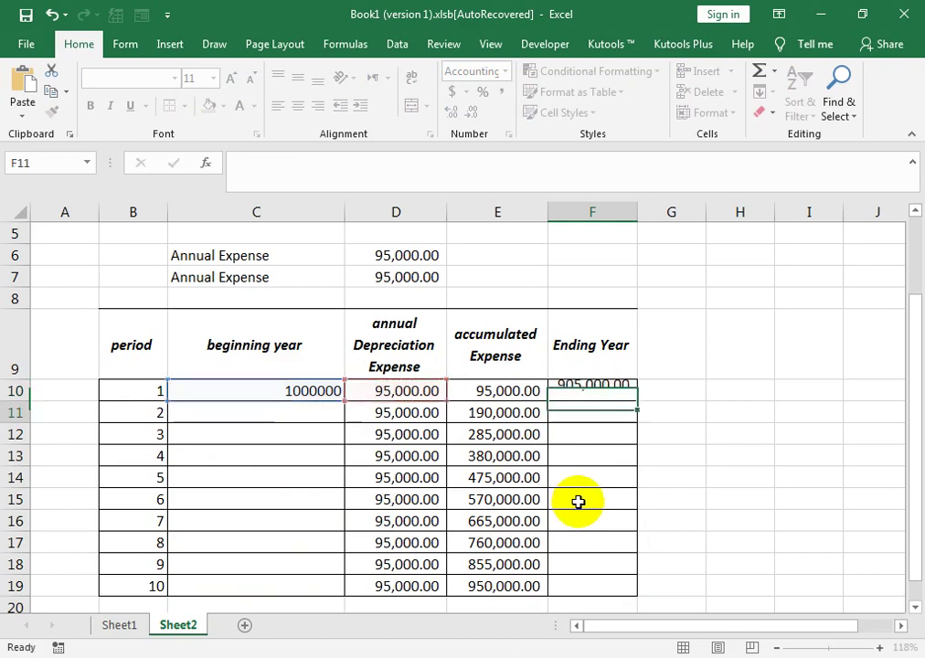
click(619, 388)
drag(637, 399, 624, 584)
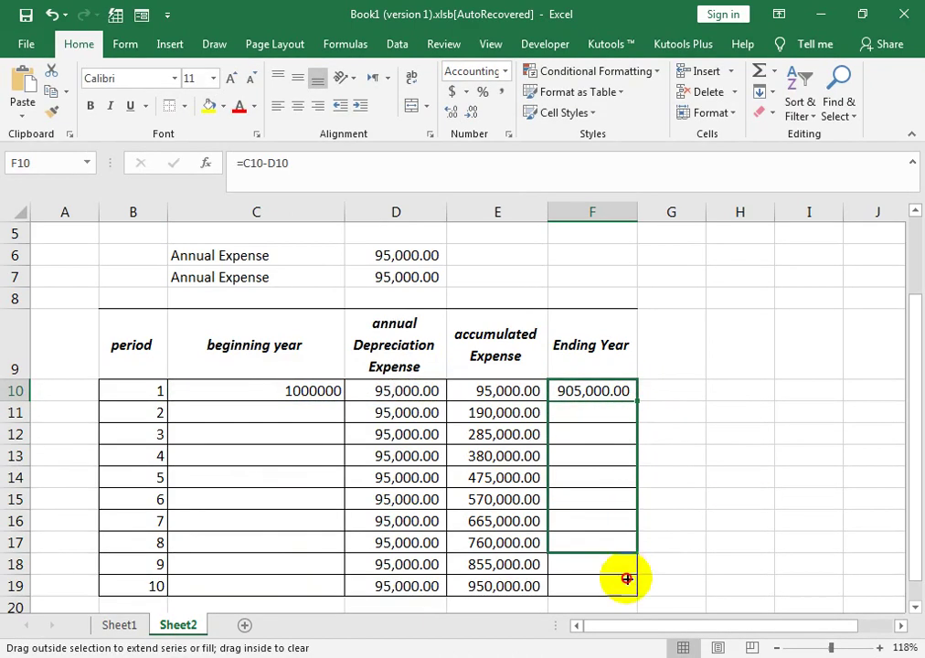
Link C11 to =F10 and fill the beginning-year formula down to C19.
click(325, 410)
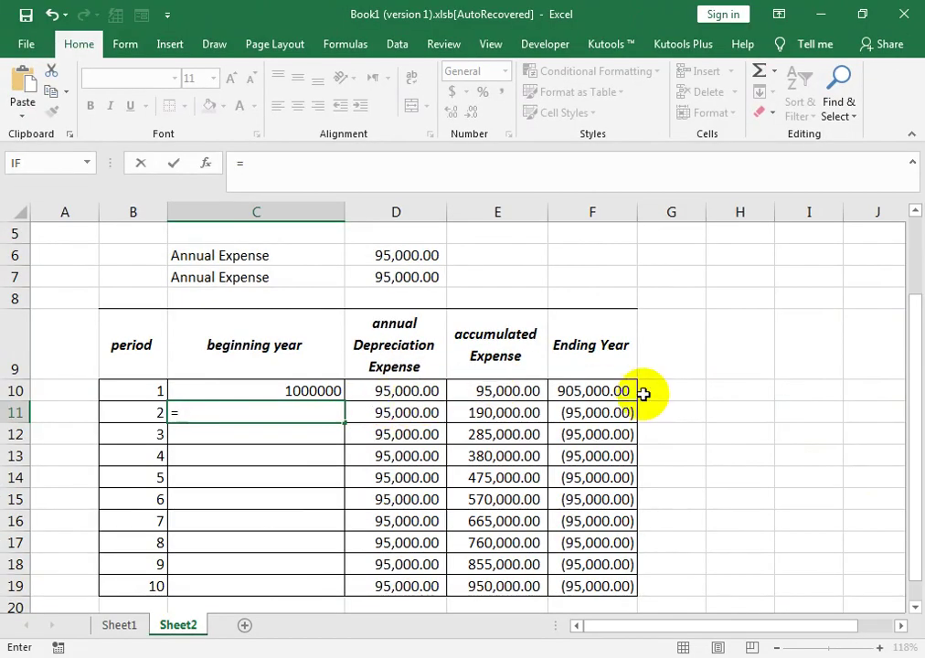
click(617, 391)
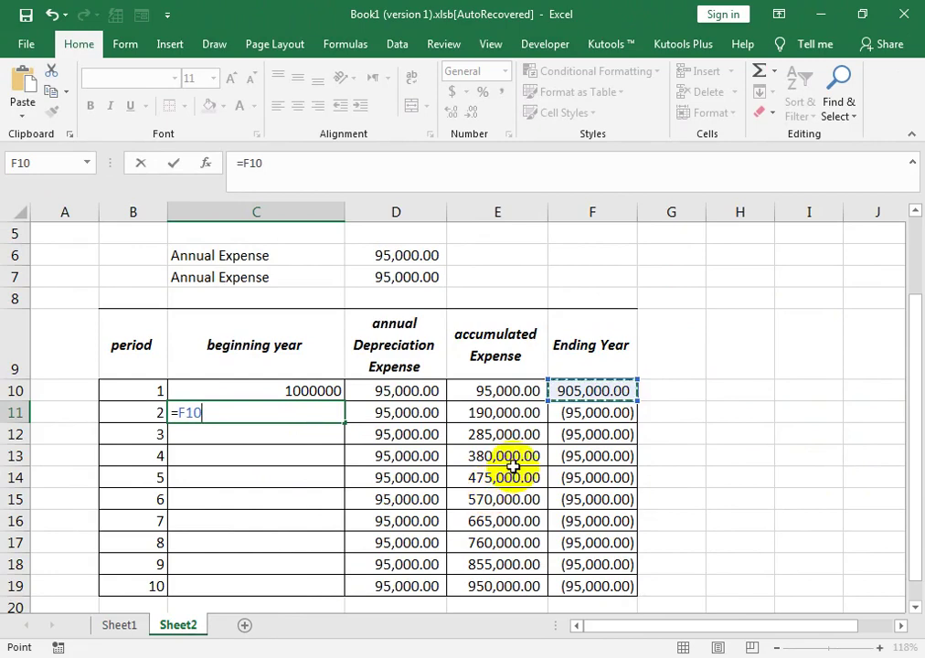
key(Return)
click(336, 414)
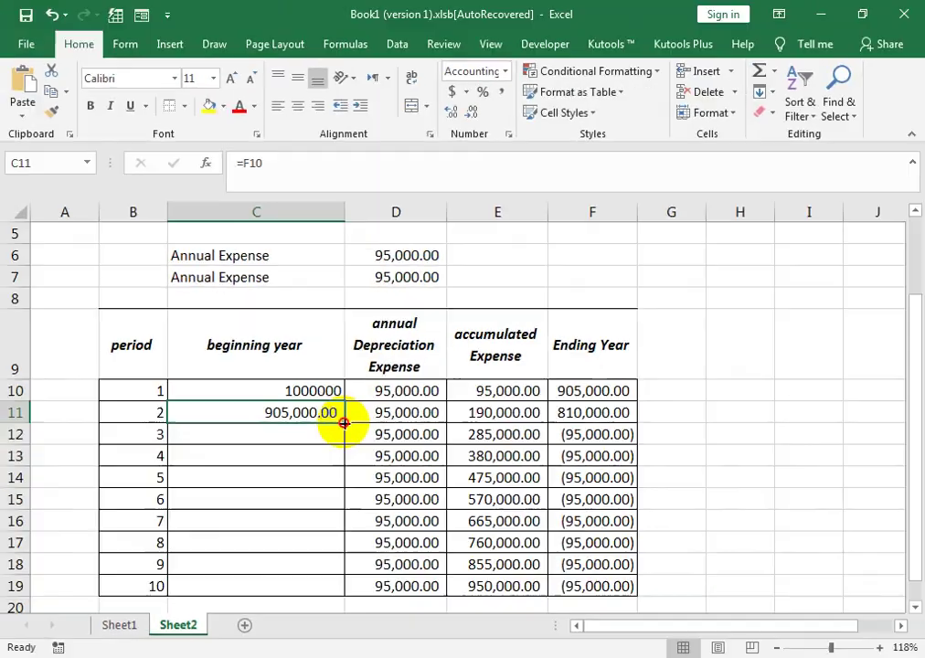
drag(345, 423, 345, 590)
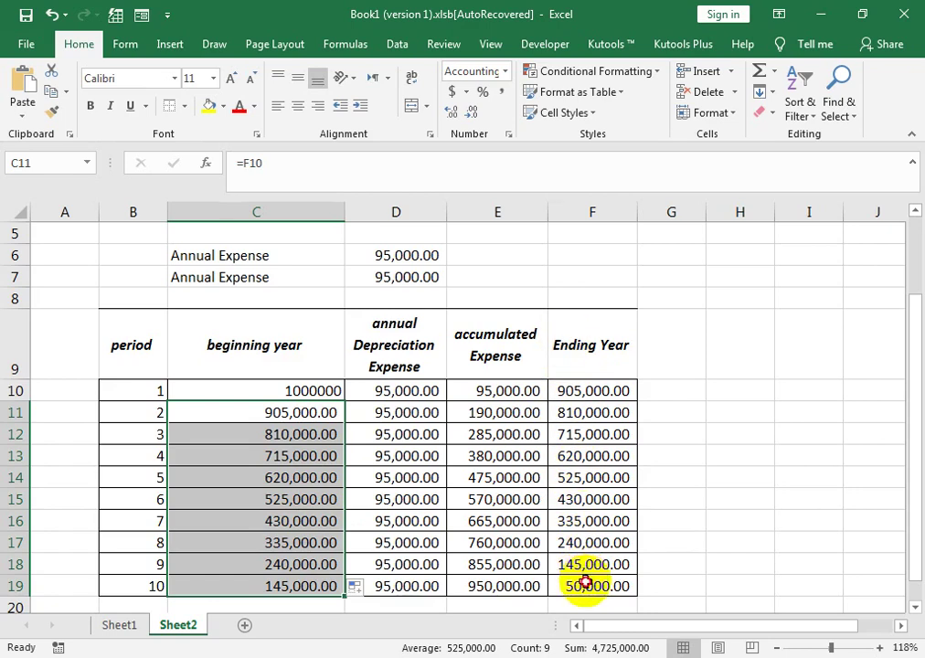
Check that the period 10 ending value of 50,000.00 matches the salvage value in D3.
click(595, 588)
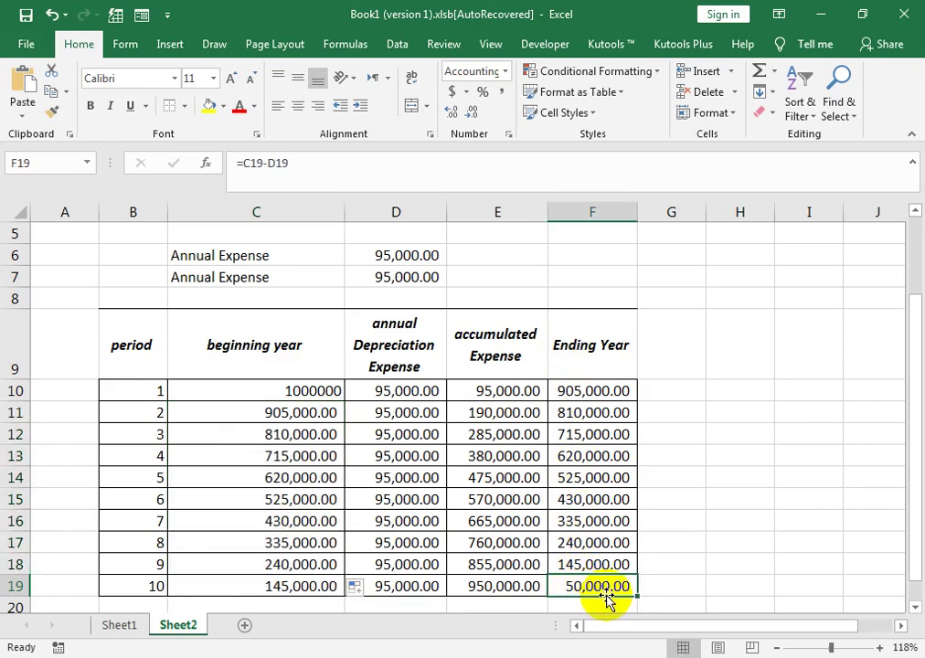
scroll(462, 427, up, 1)
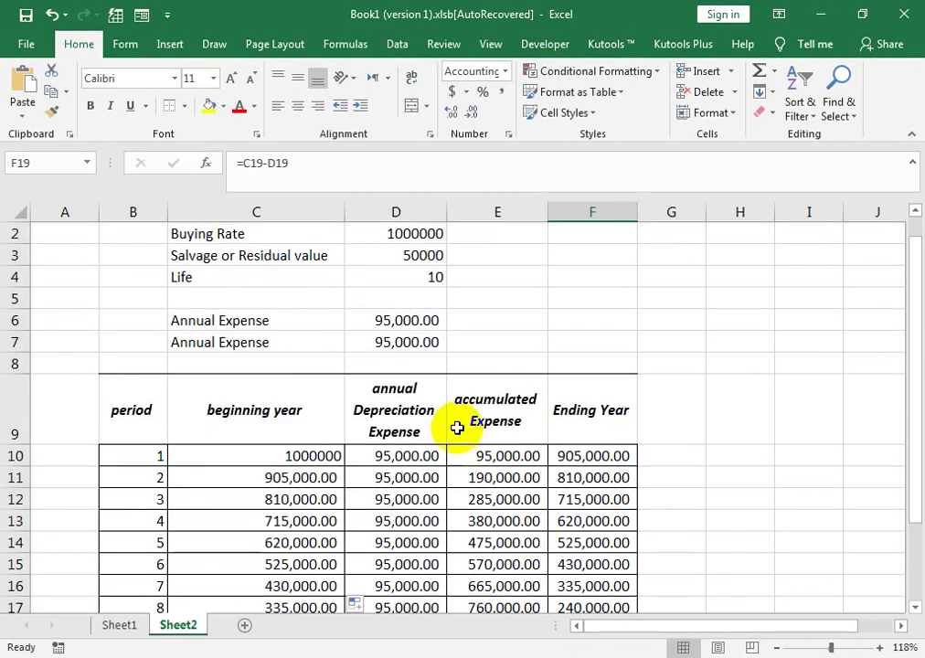
click(419, 261)
scroll(439, 291, down, 2)
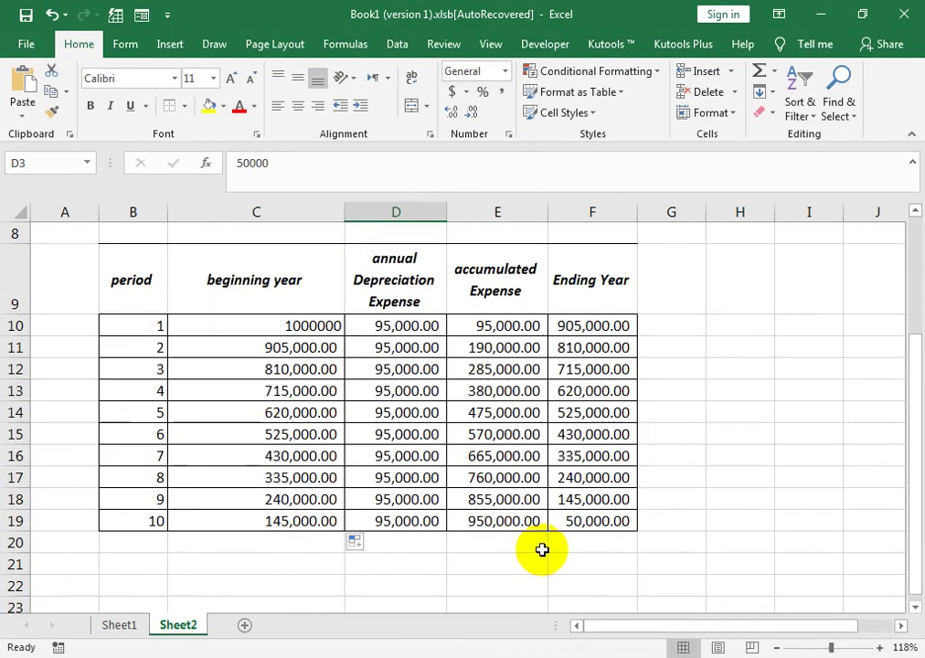
click(600, 523)
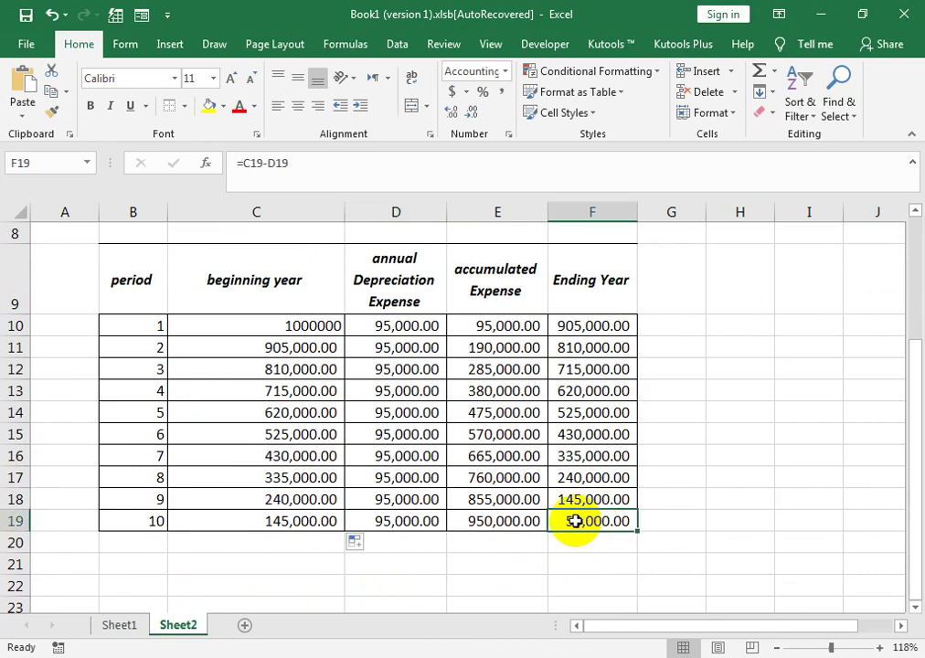
scroll(574, 521, up, 1)
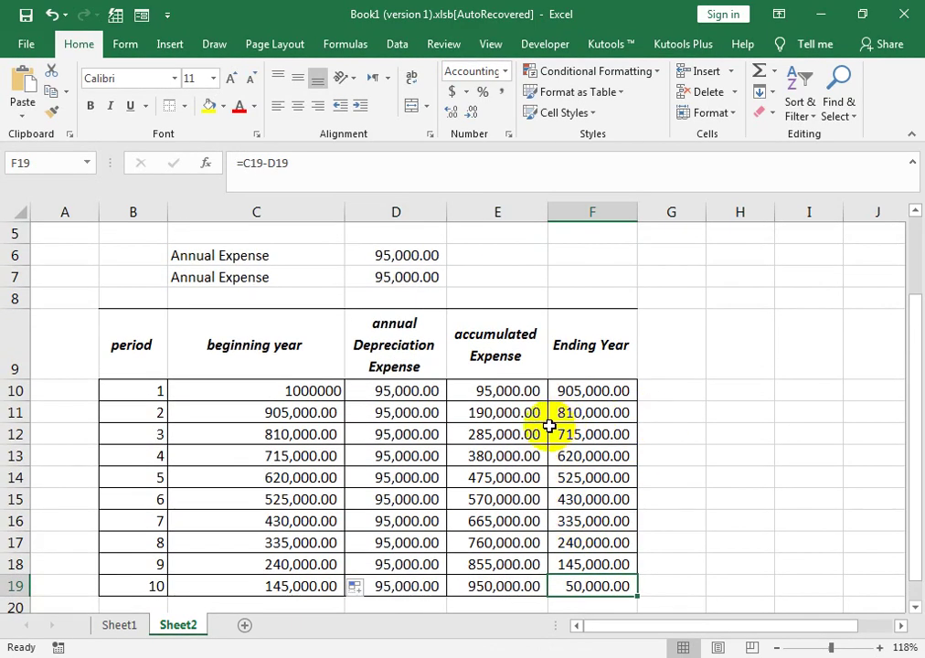
Copy the period numbers B9:B19 into I9:I19, narrowing column G as a spacer.
click(137, 370)
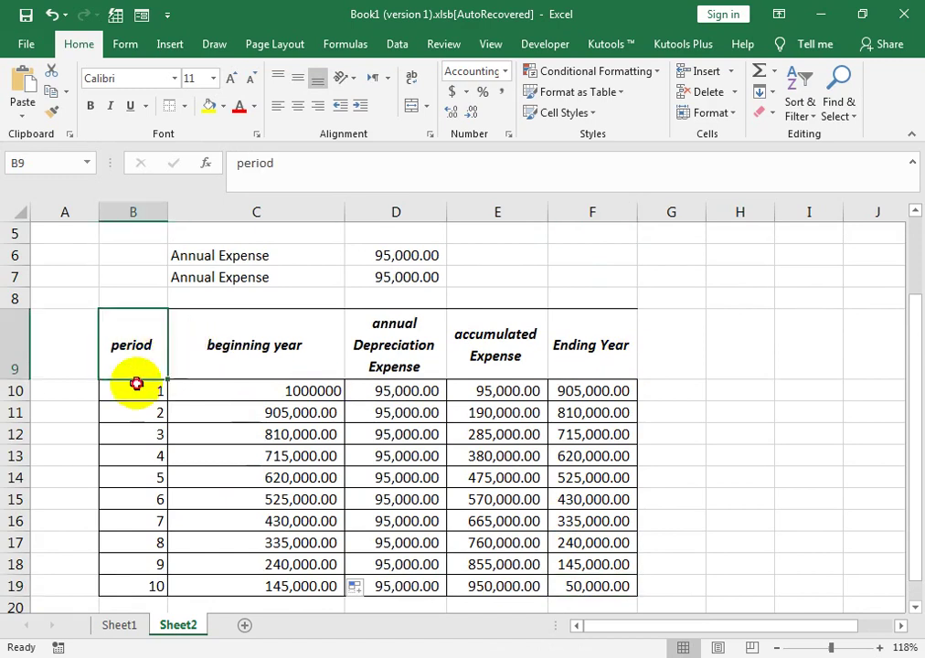
drag(135, 384, 132, 579)
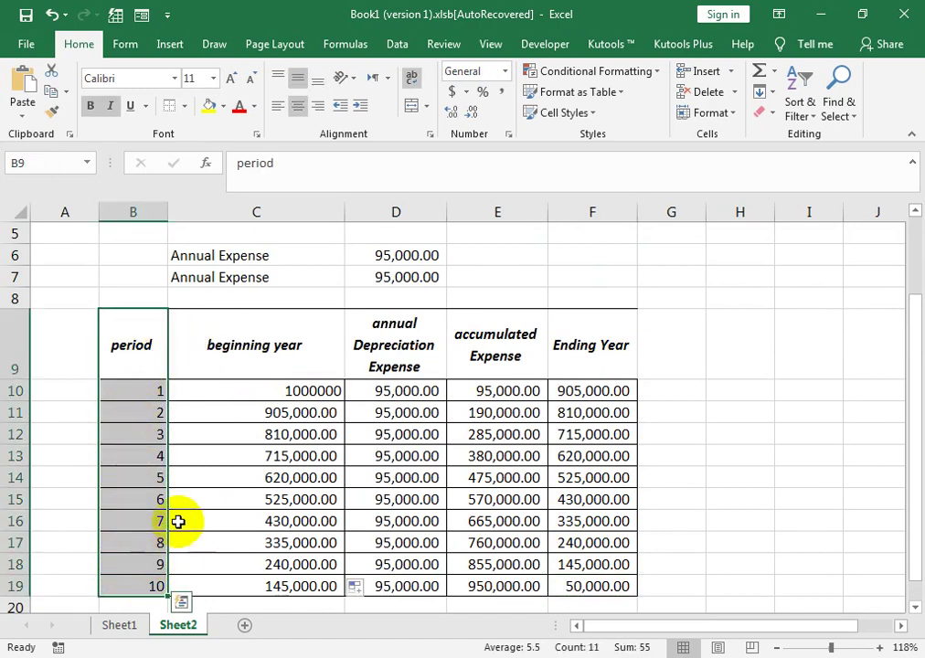
key(ctrl+c)
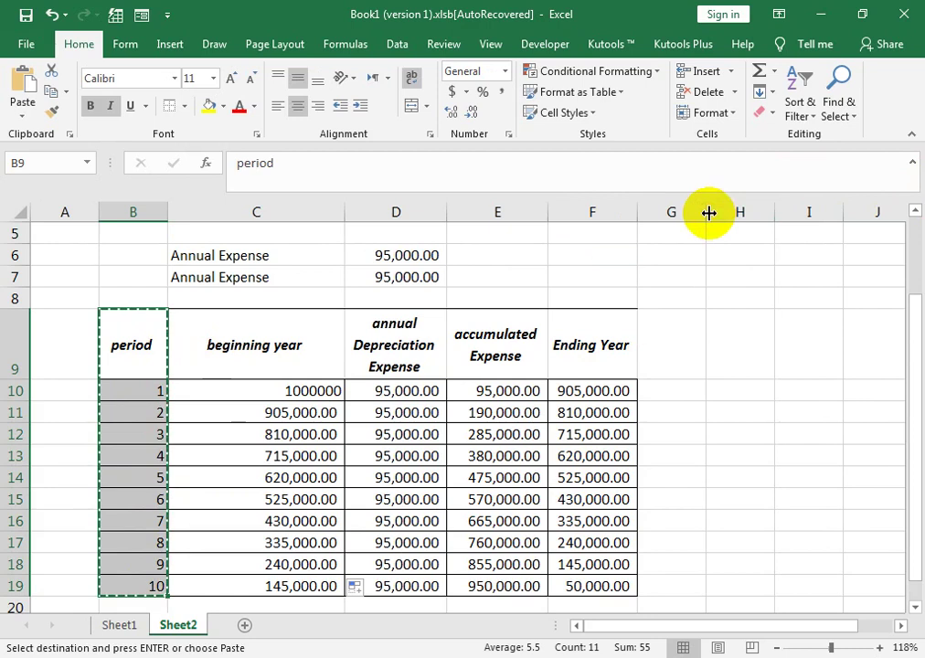
drag(709, 212, 649, 236)
click(729, 353)
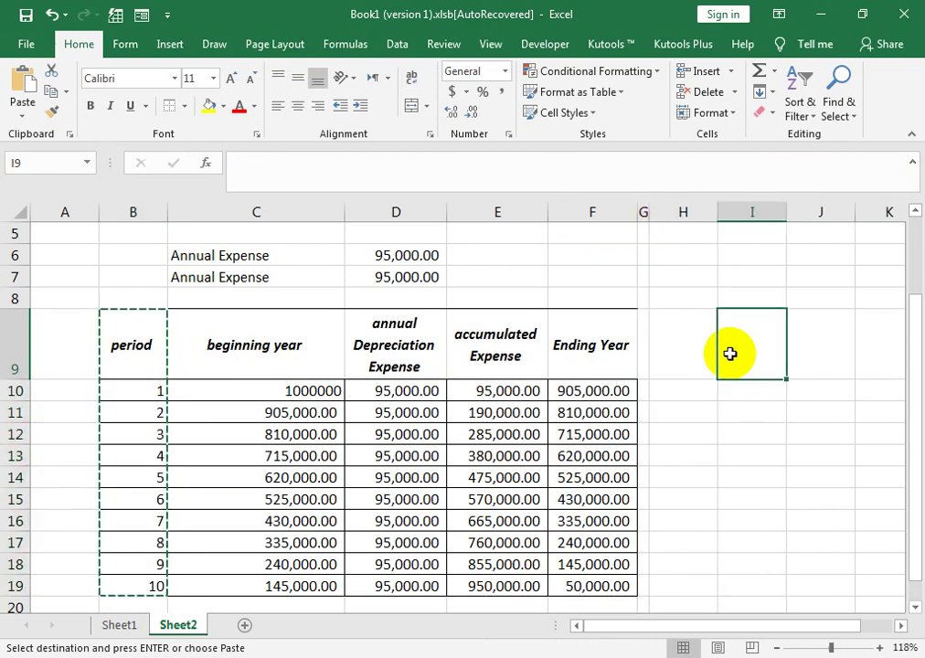
key(ctrl+v)
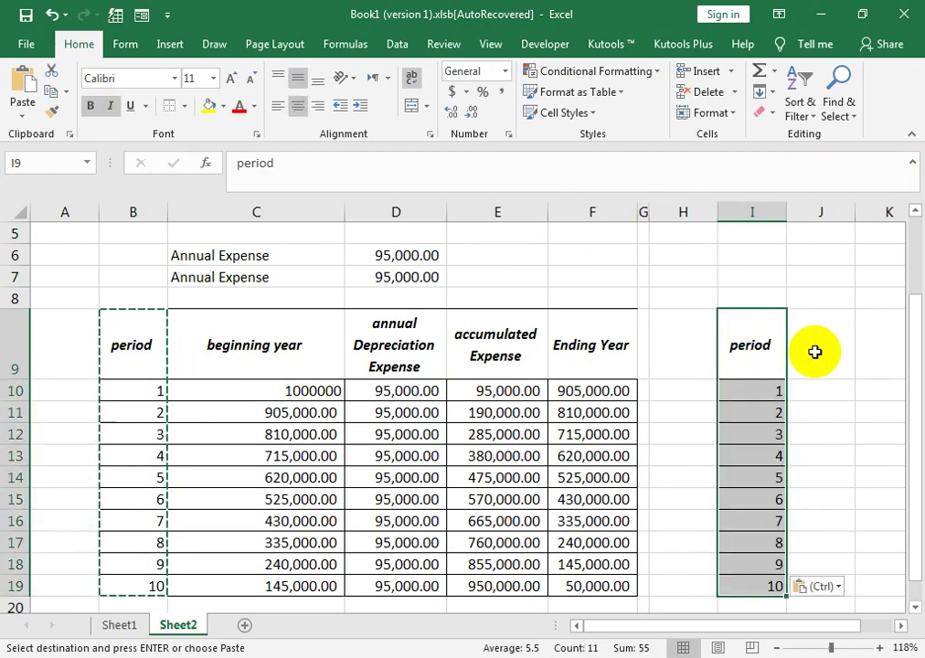
Add the heading Depreciation in J9 and widen column J to fit it.
click(814, 351)
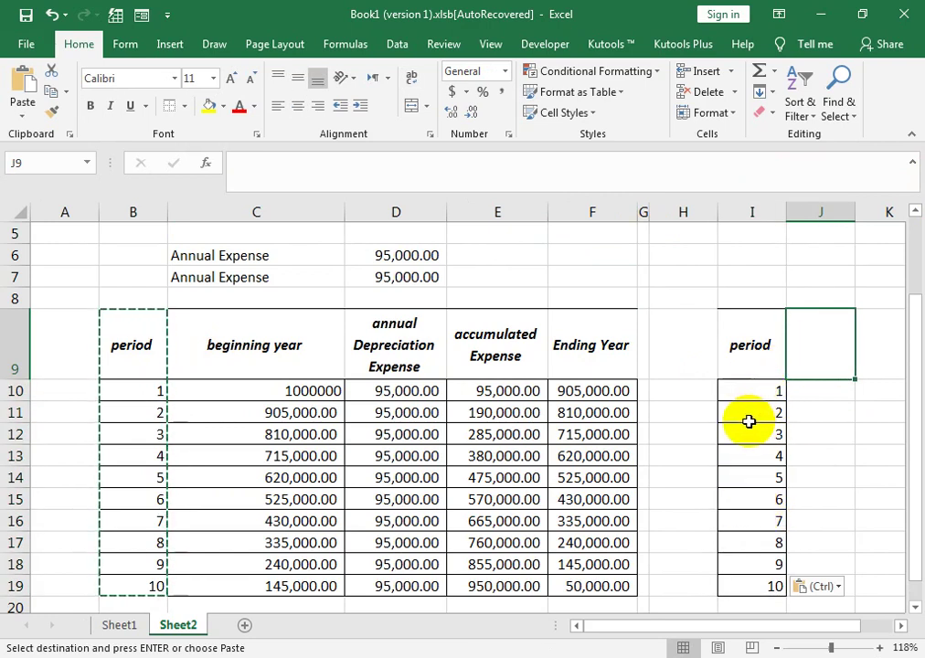
text(de)
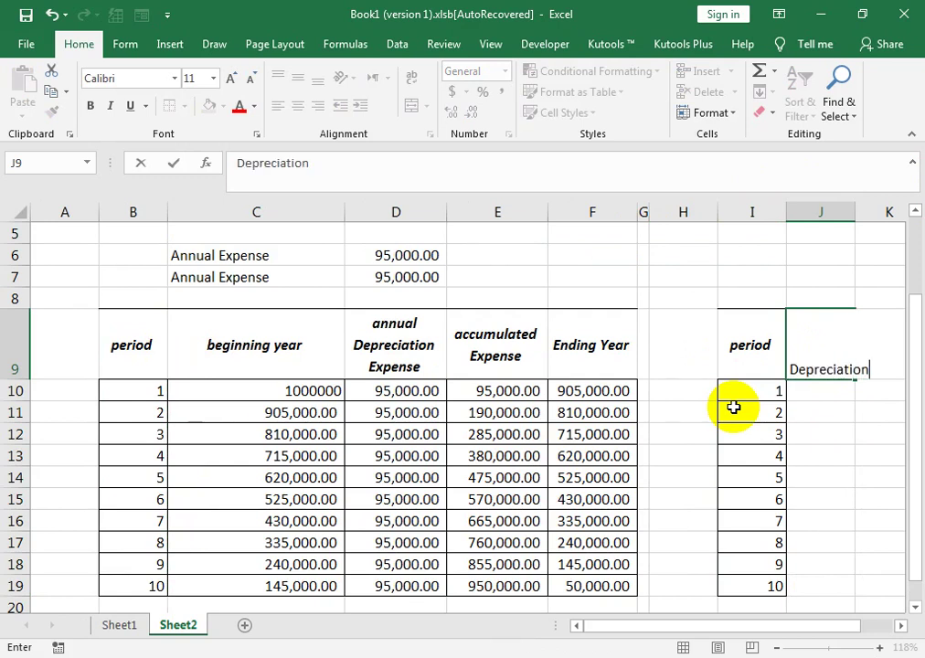
key(Return)
drag(860, 215, 887, 212)
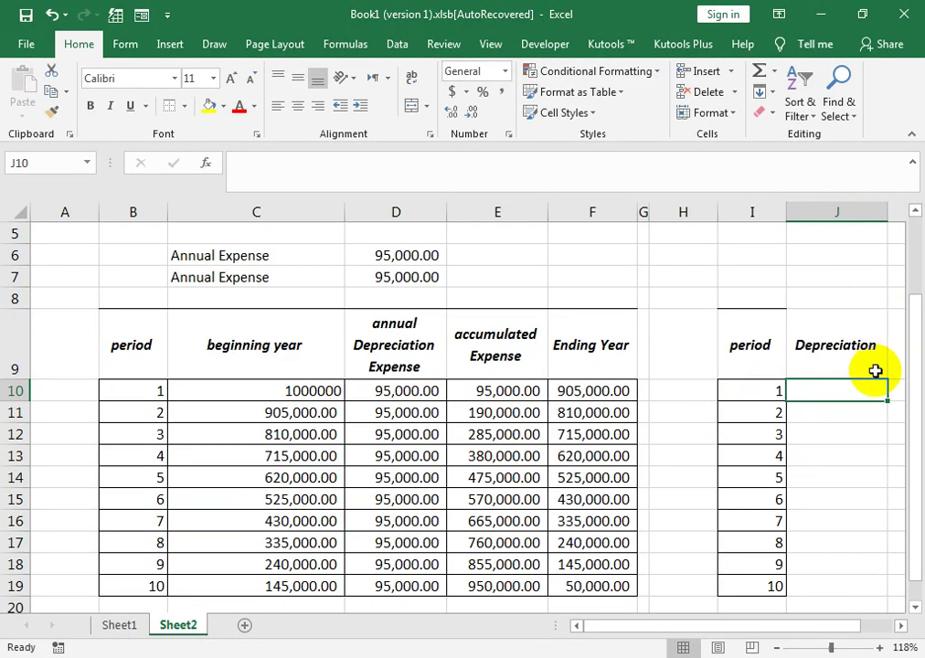
Start an SLN formula in J10 using cost D2, salvage D3 and life D4.
text(=sln)
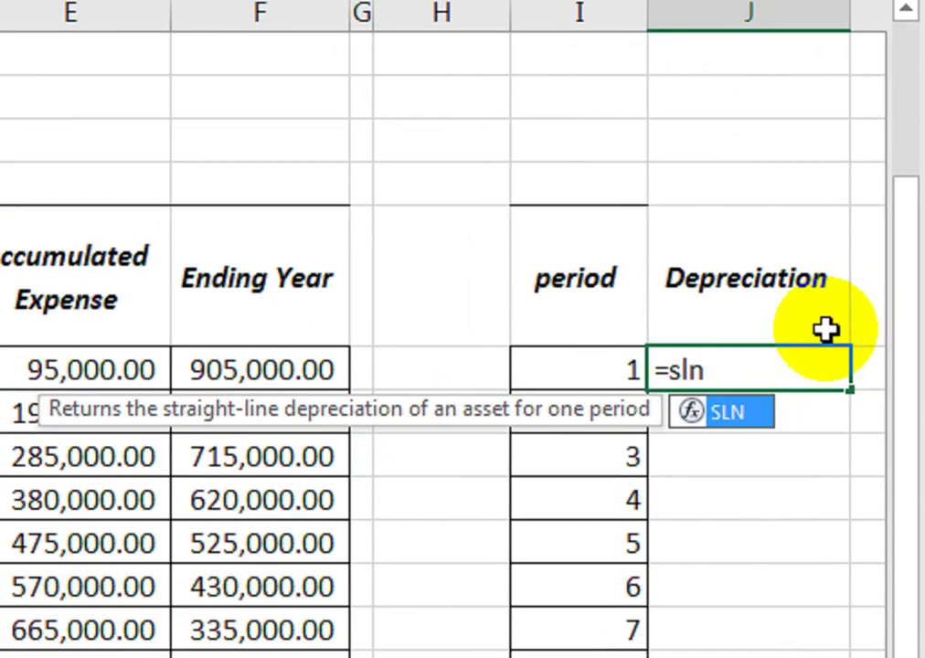
key(Tab)
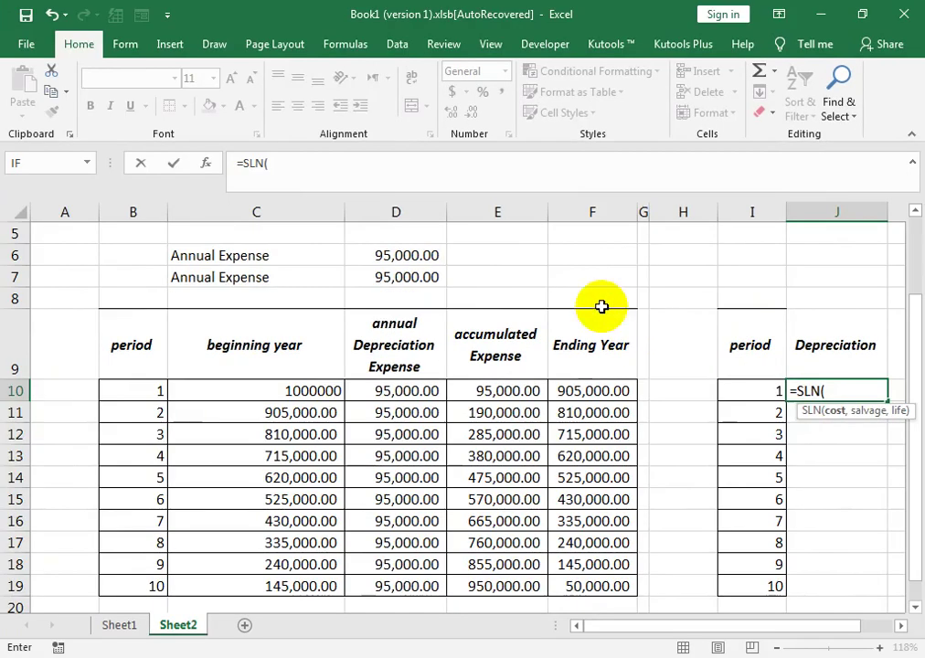
scroll(601, 306, up, 2)
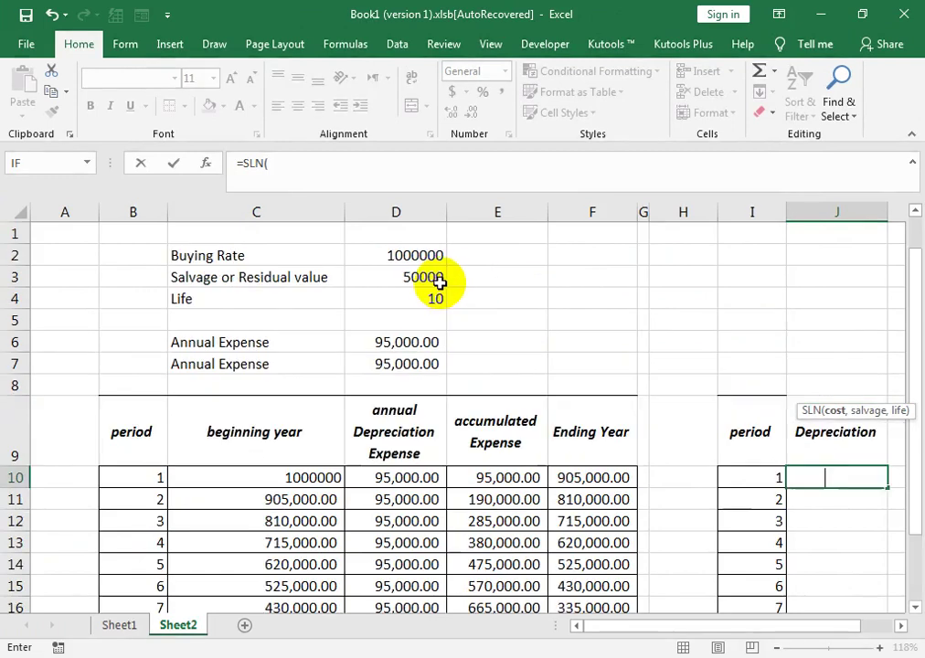
click(412, 256)
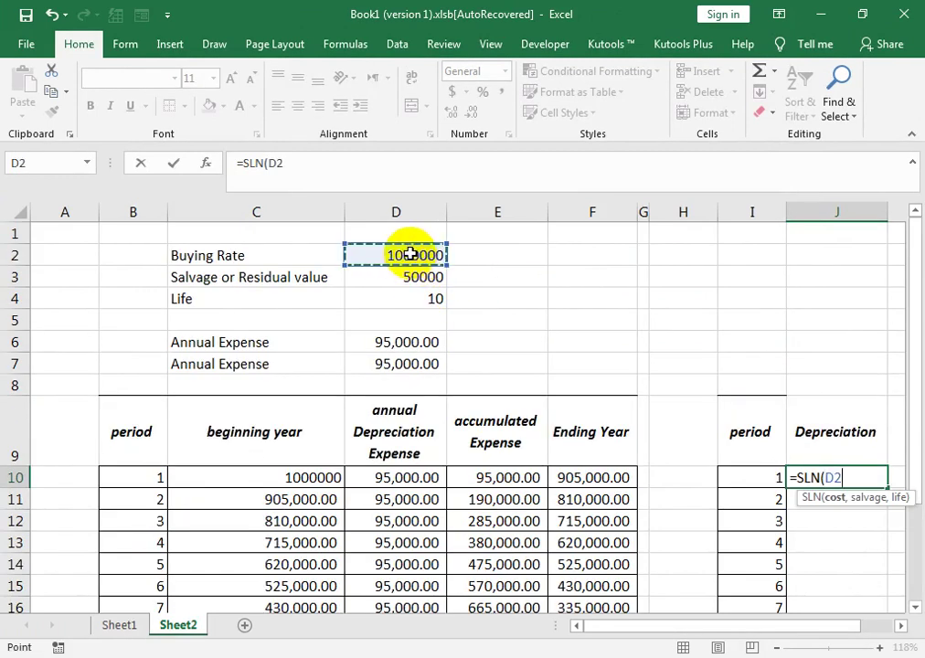
text($D$2,)
click(369, 269)
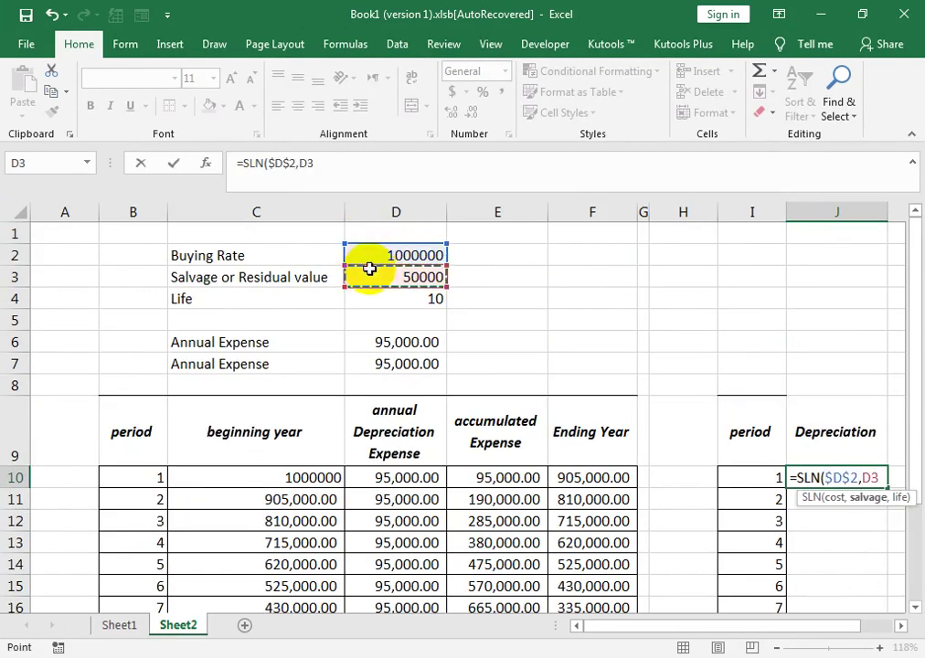
click(385, 303)
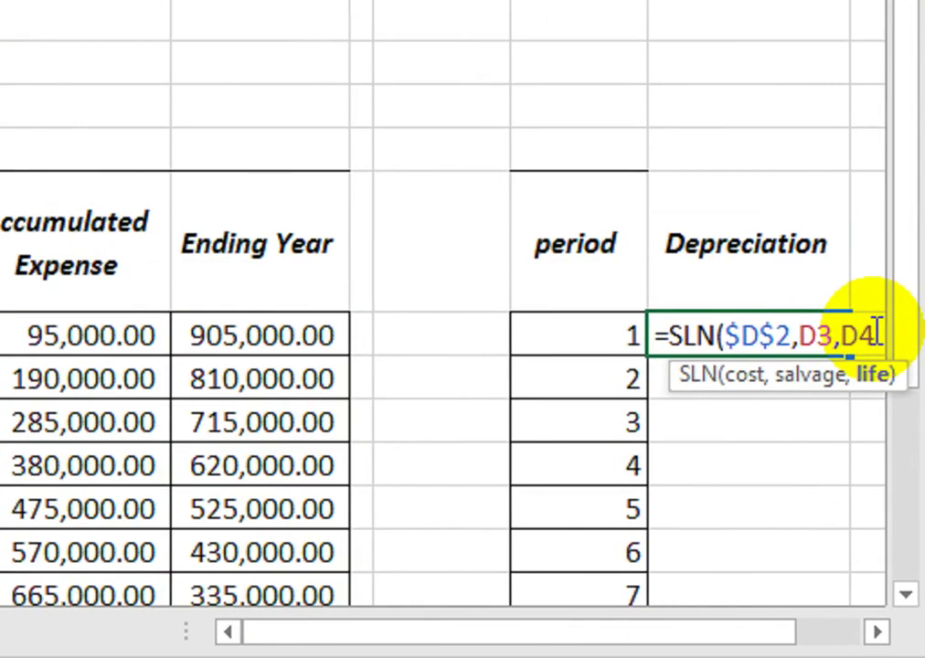
Finish =SLN($D$2,$D$3,$D$4) with absolute references and fill it down to period 10.
double_click(891, 477)
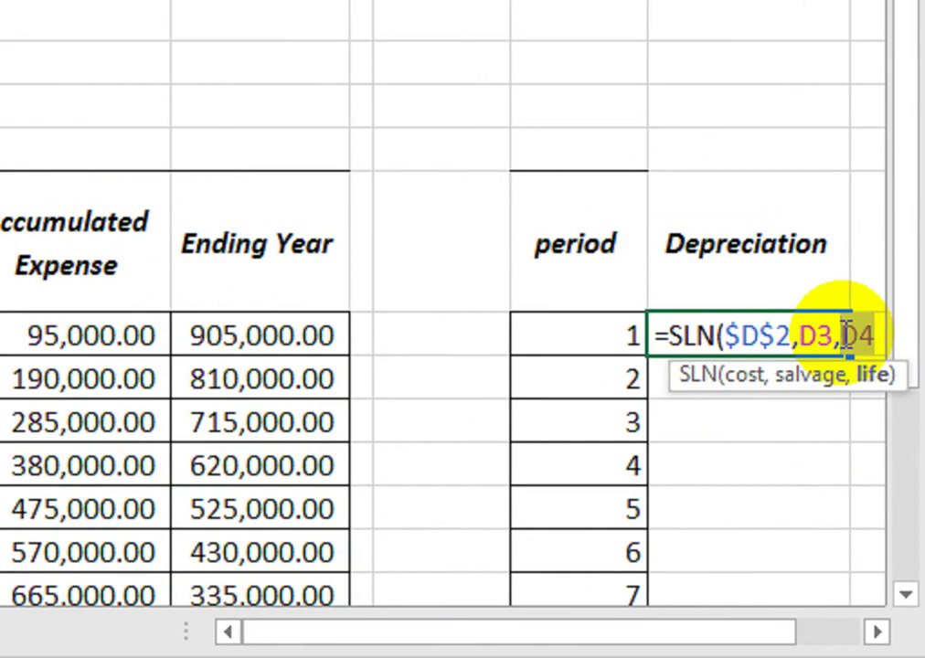
key(F4)
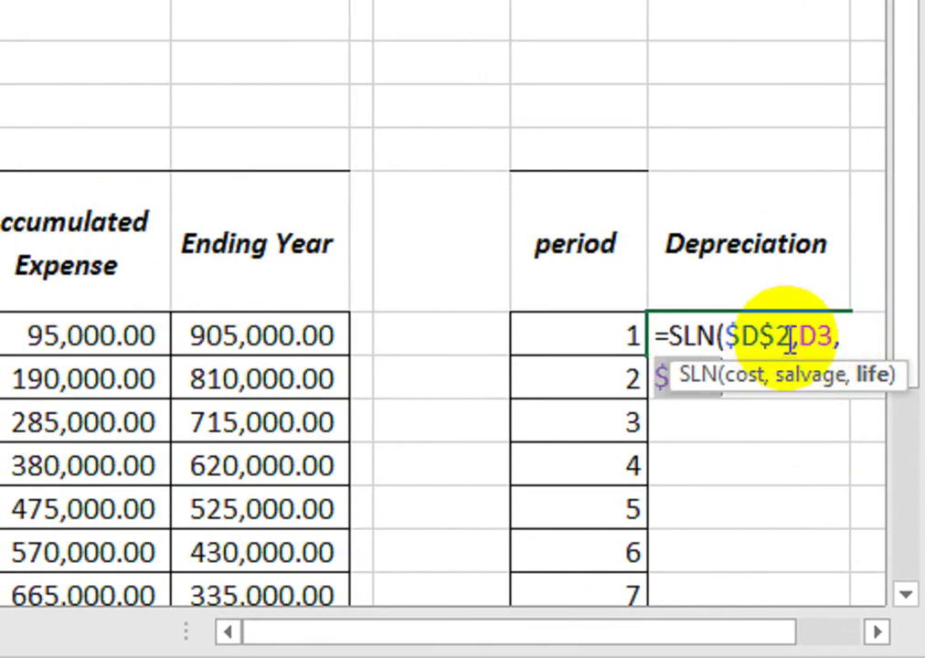
double_click(816, 336)
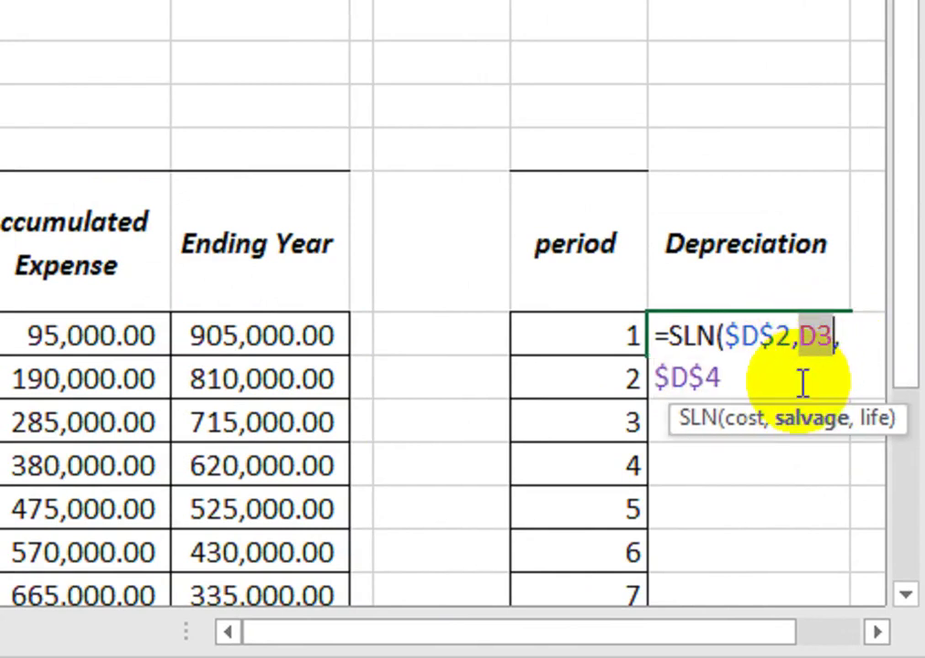
key(F4)
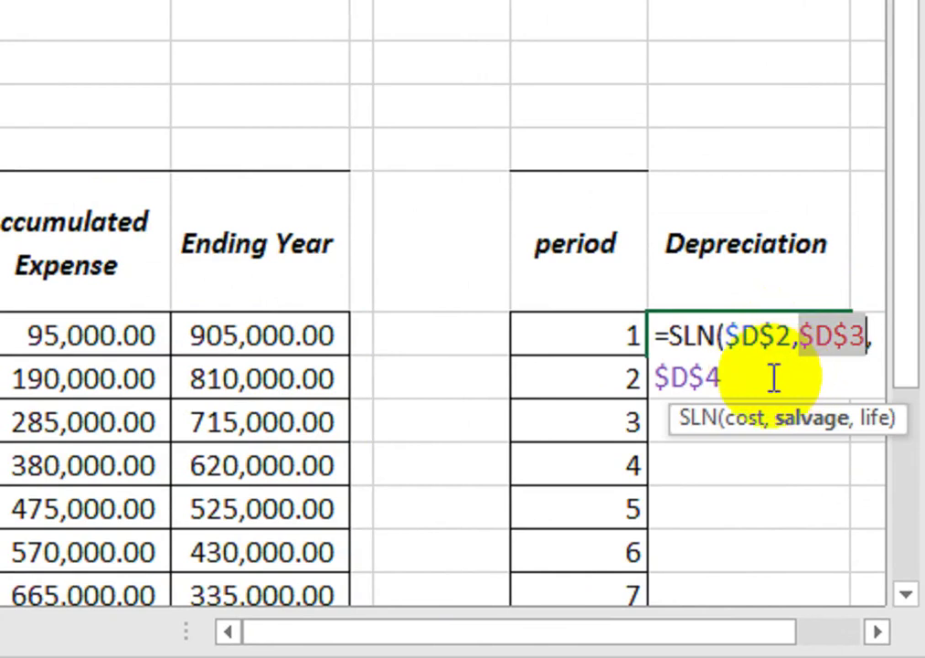
click(766, 369)
text())
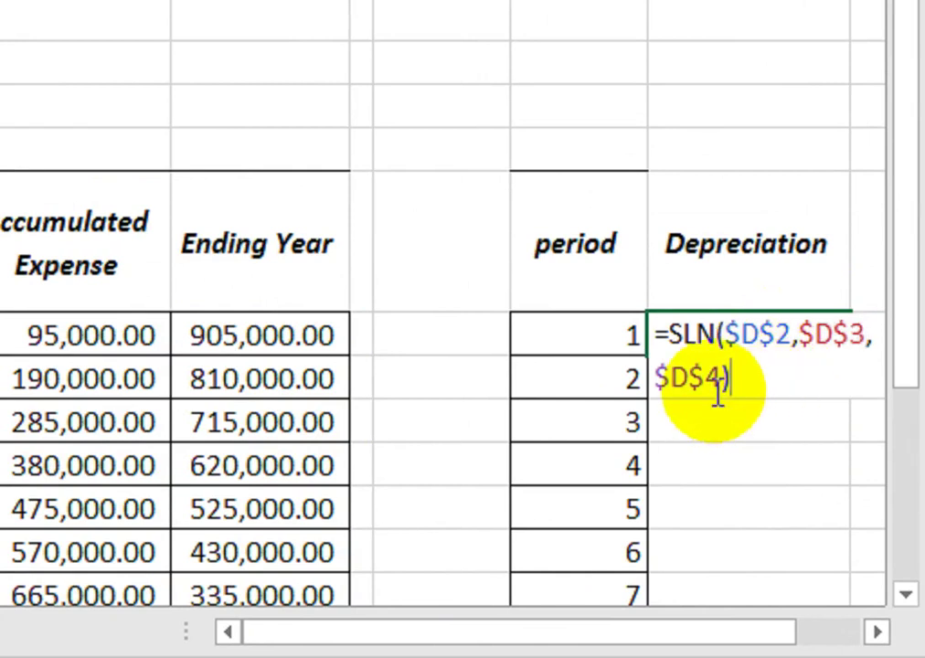
key(BackSpace)
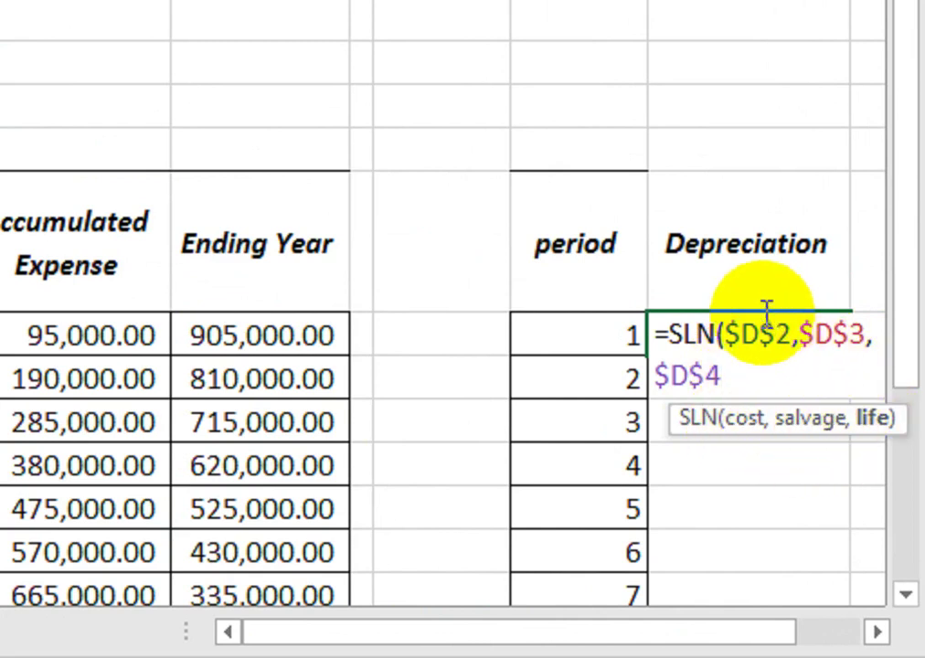
text())
key(Return)
click(800, 331)
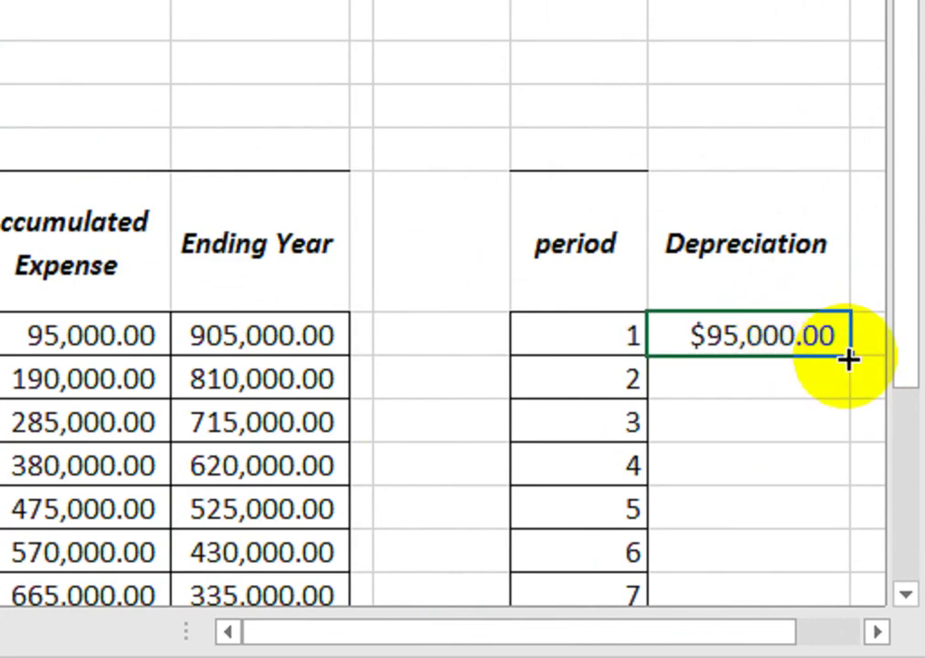
double_click(848, 359)
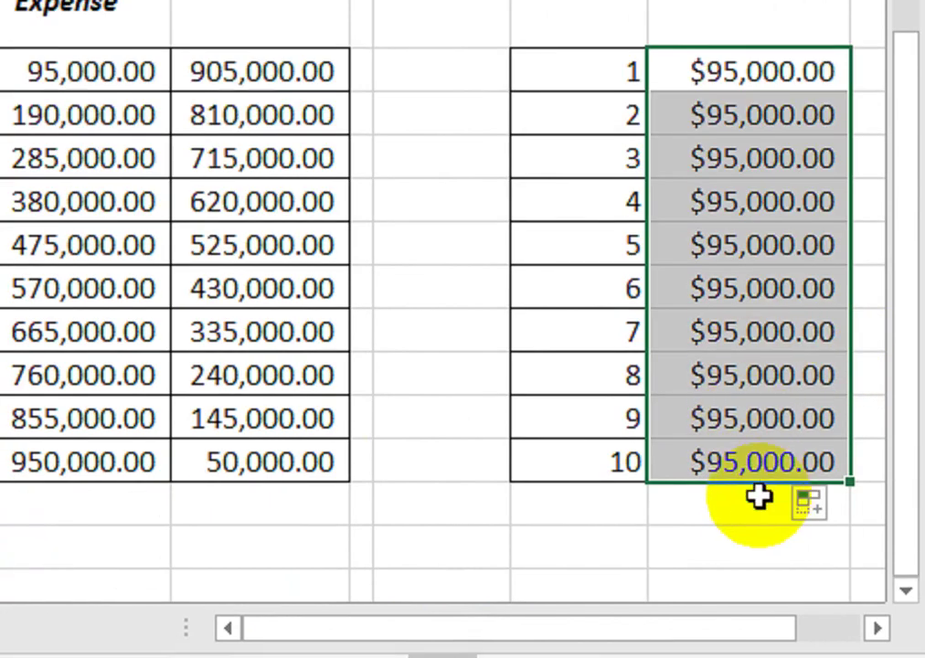
Total the depreciation with =SUM(J10:J19) in J20, giving $950,000.00.
click(758, 495)
text(=)
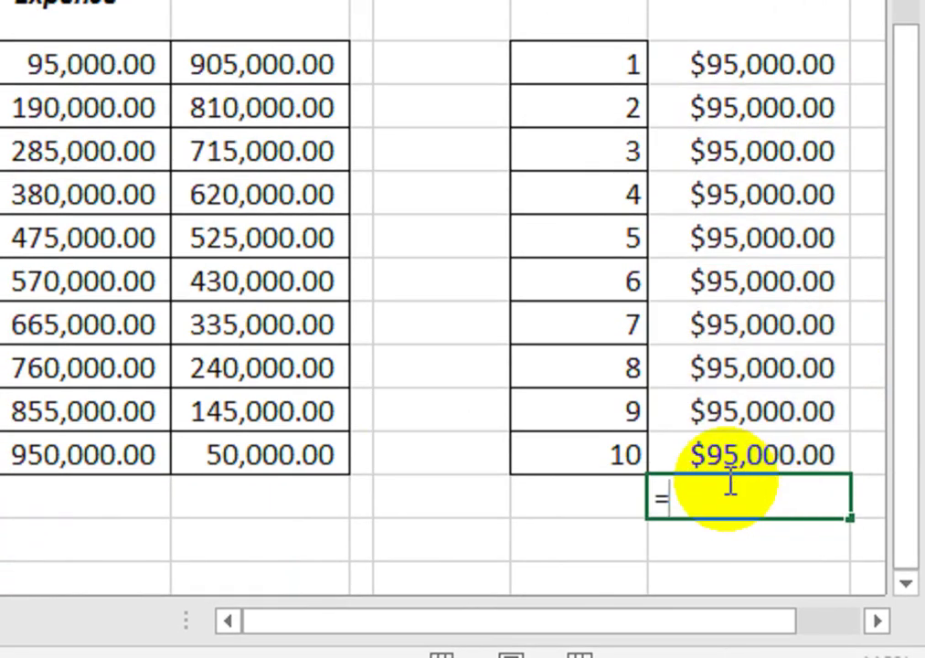
text(sum()
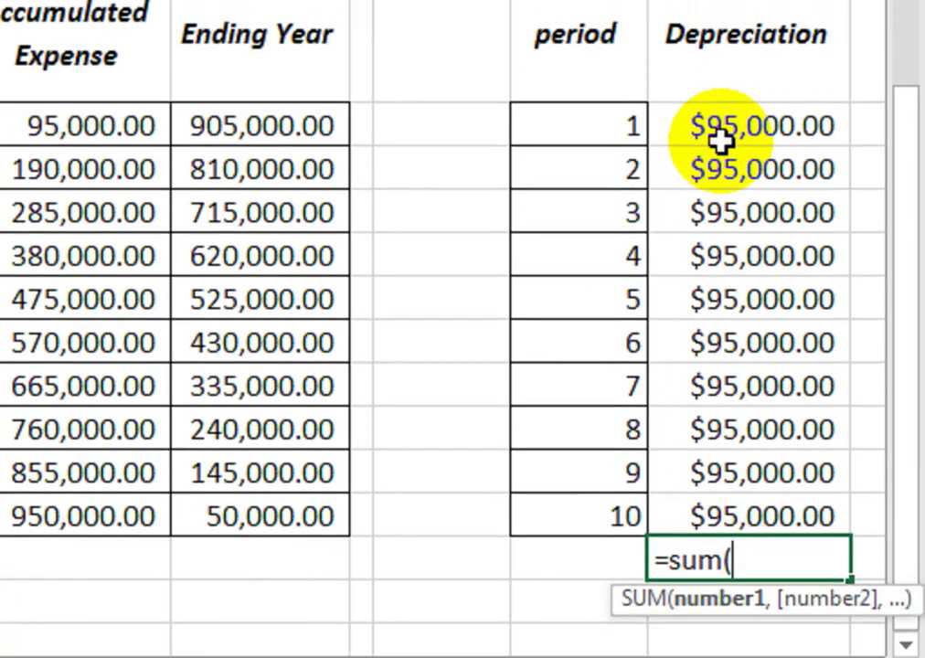
mouse_move(723, 140)
mouse_down()
mouse_move(725, 304)
mouse_move(709, 506)
mouse_up()
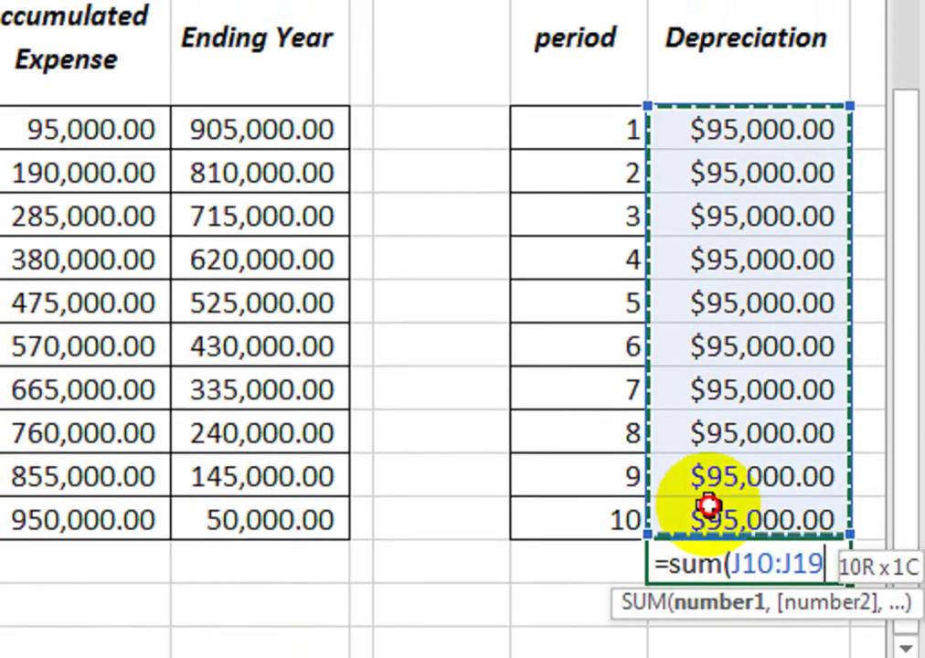
text())
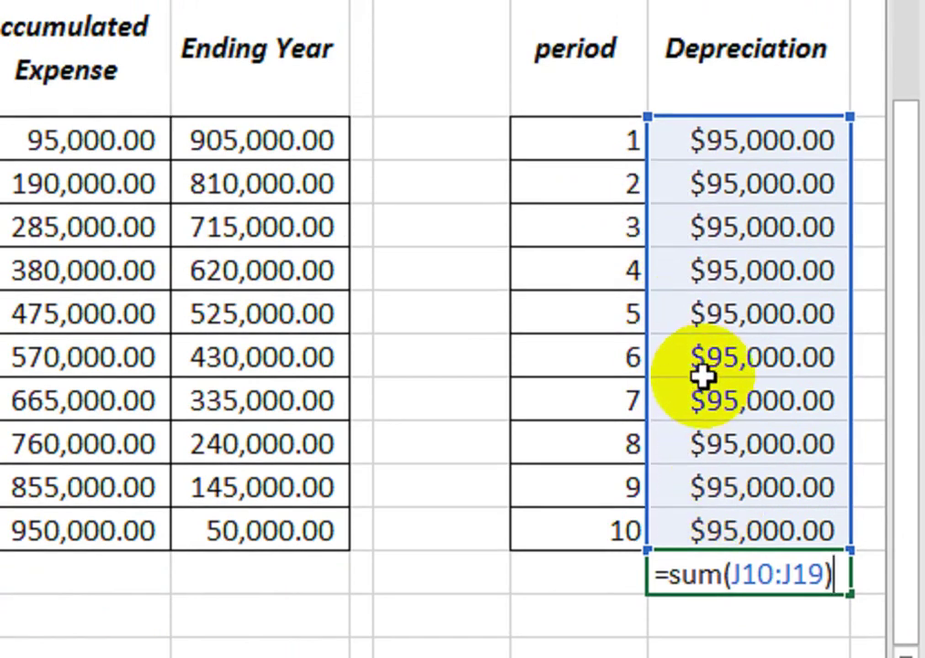
text())
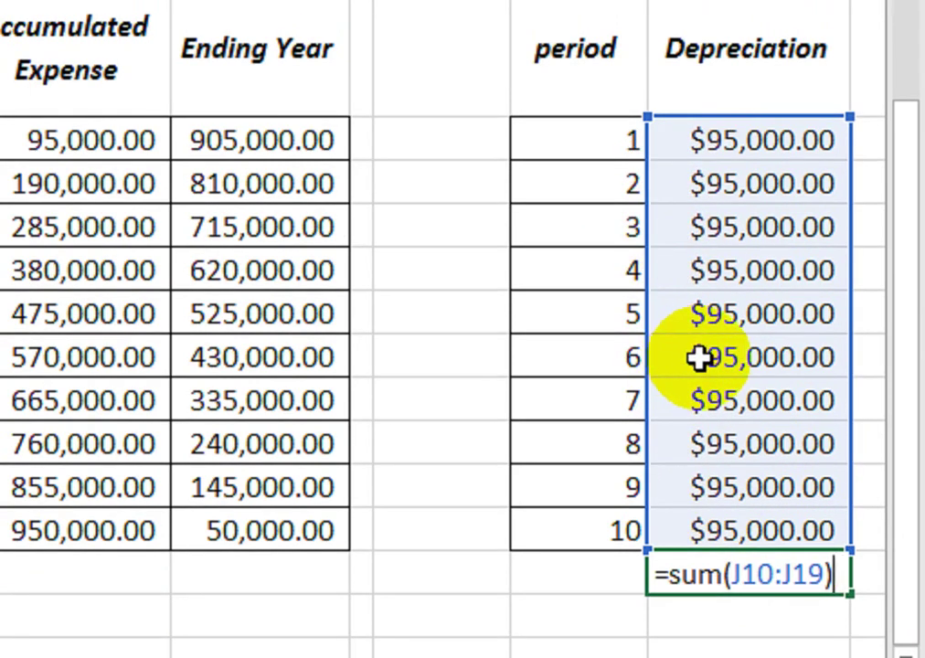
key(Return)
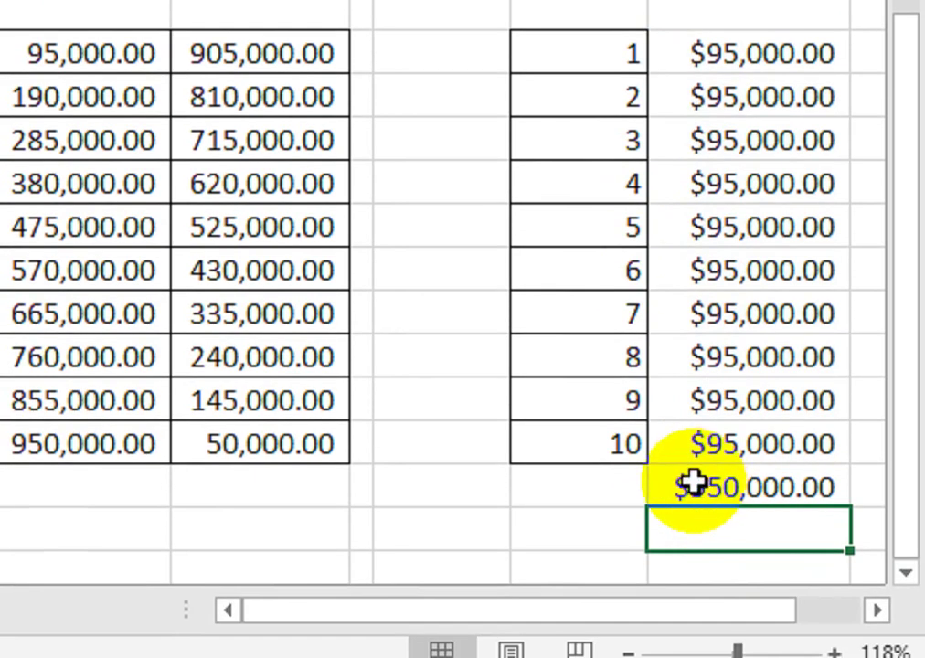
Enter =J20-D2 in J21 to show the ($50,000.00) salvage check.
text(=)
click(697, 485)
text(-)
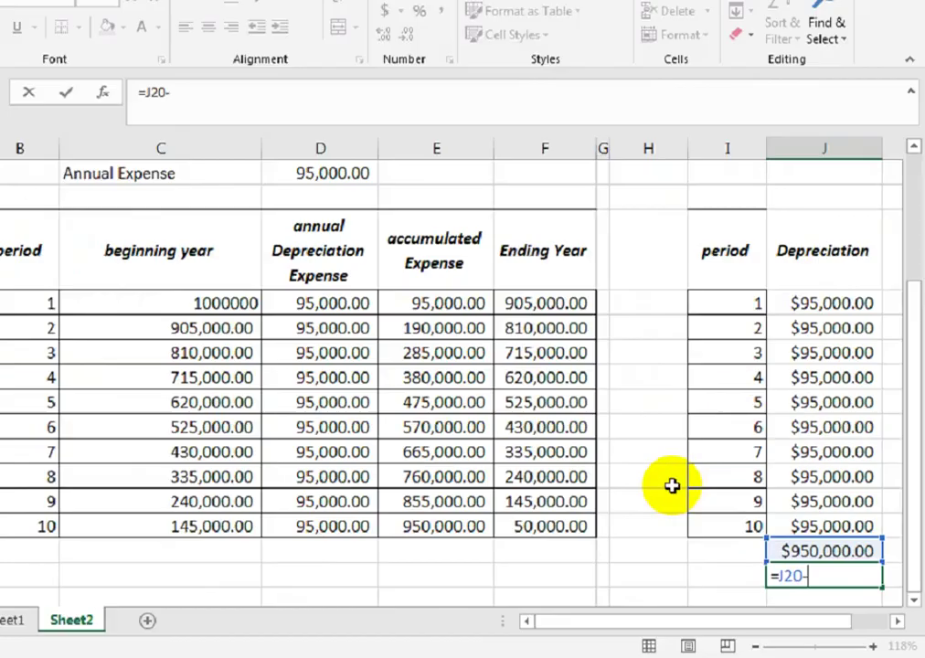
scroll(640, 475, up, 3)
click(381, 258)
key(Return)
scroll(388, 247, down, 2)
scroll(822, 540, down, 1)
click(828, 564)
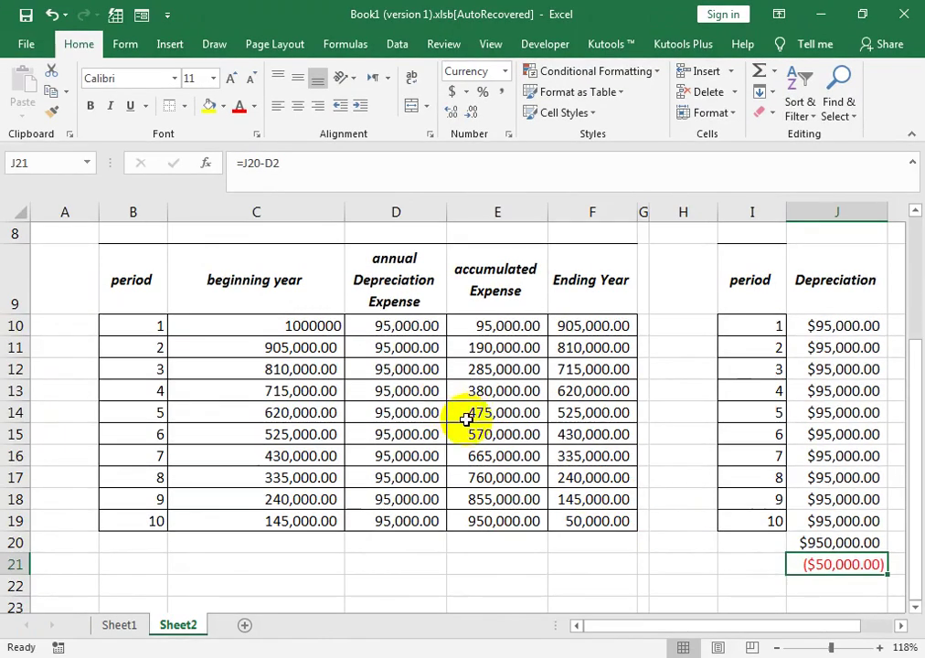
scroll(567, 439, up, 2)
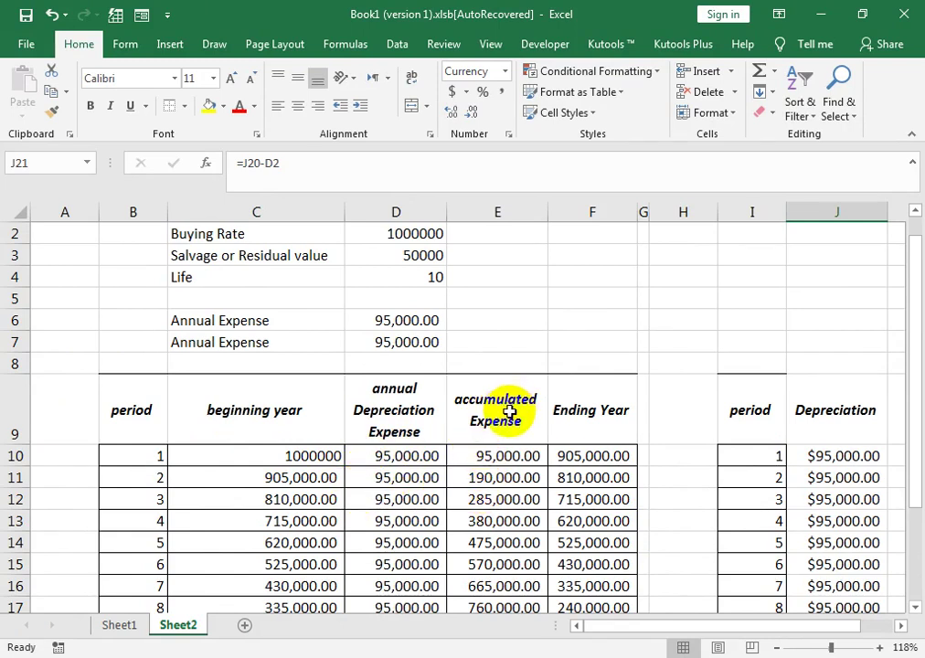
scroll(402, 402, up, 1)
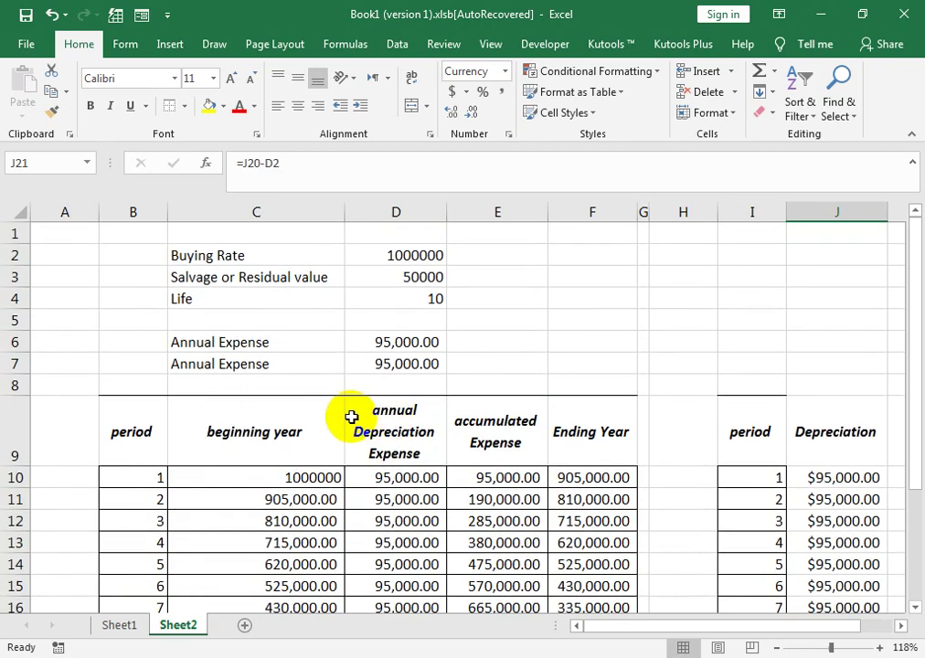
click(319, 380)
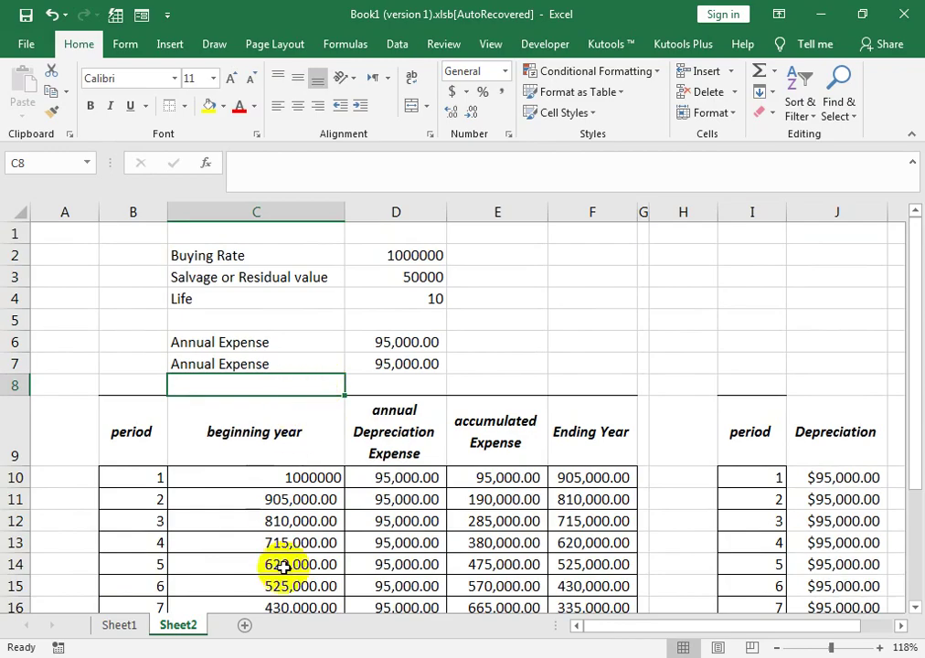
Switch from Excel to the YouTube channel's Videos page in Chrome.
click(249, 657)
click(343, 601)
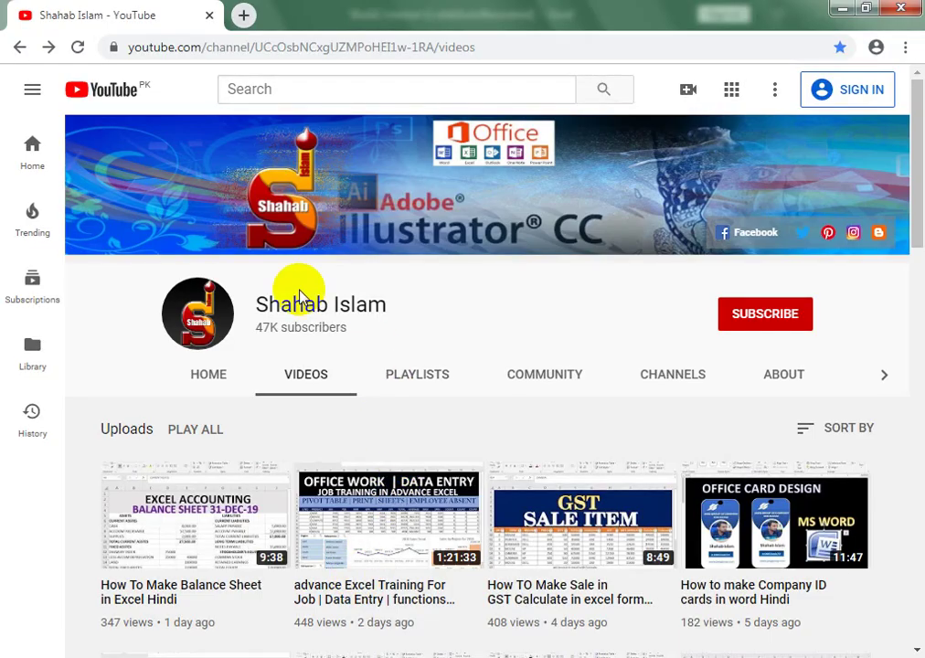